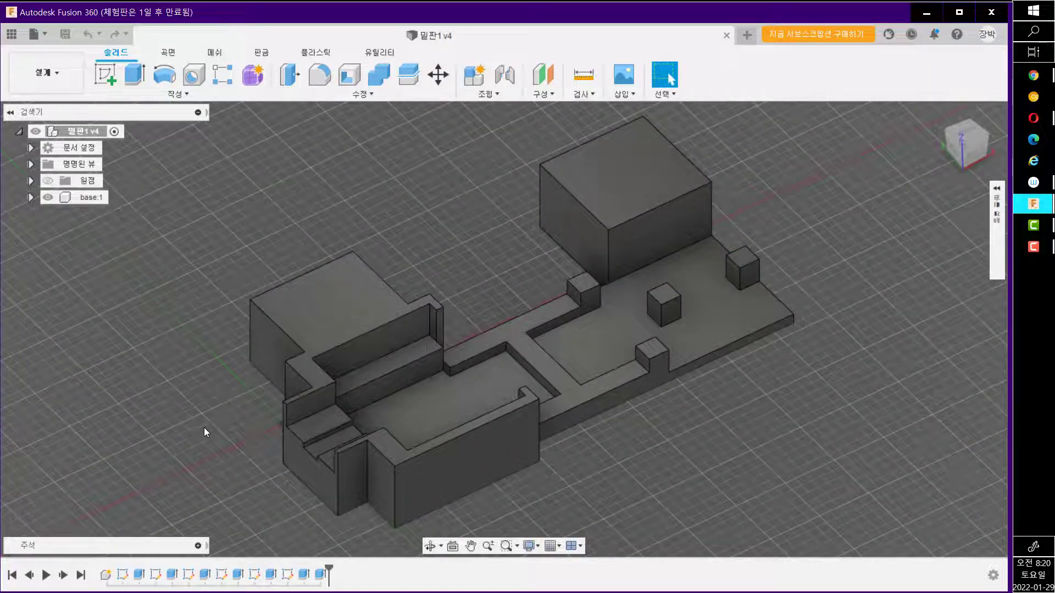
Examine the base component's body and how it is organised in the component tree.
middle_click_drag(576, 315, 539, 324)
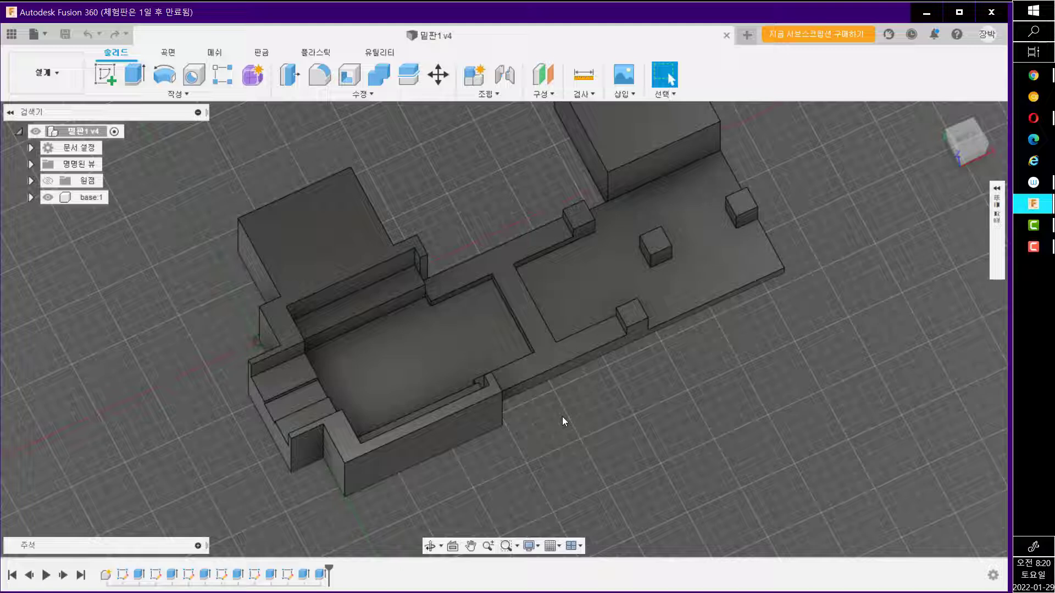
middle_click_drag(584, 438, 584, 403, "shift")
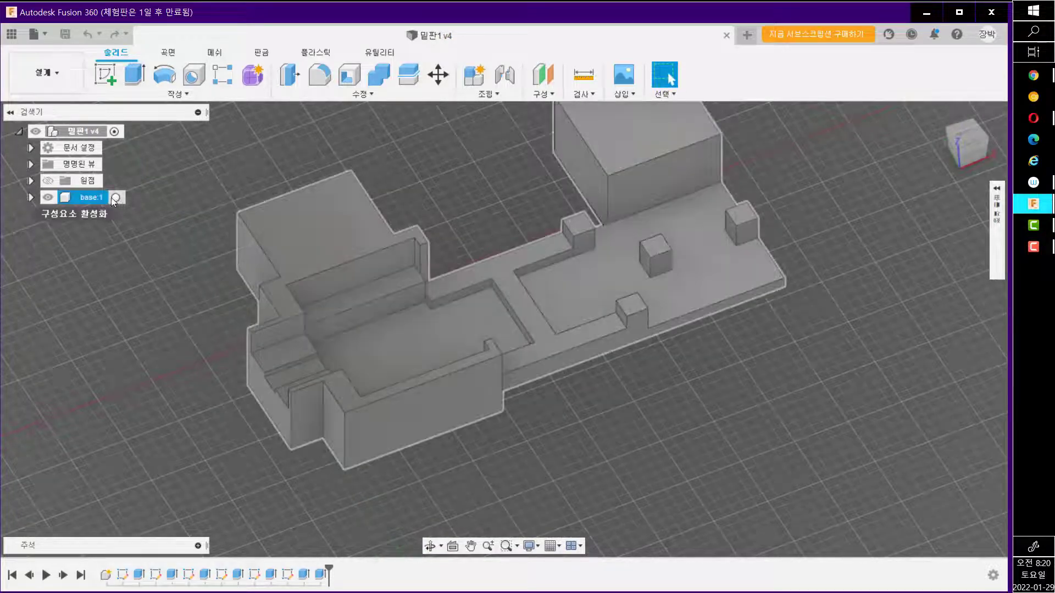
left_click(32, 198)
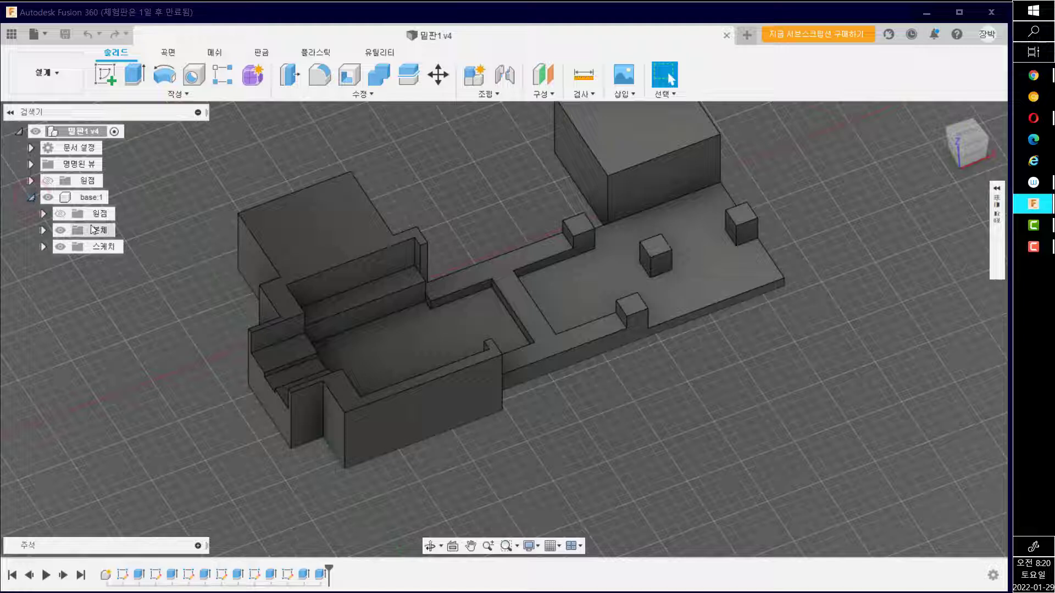
left_click(43, 230)
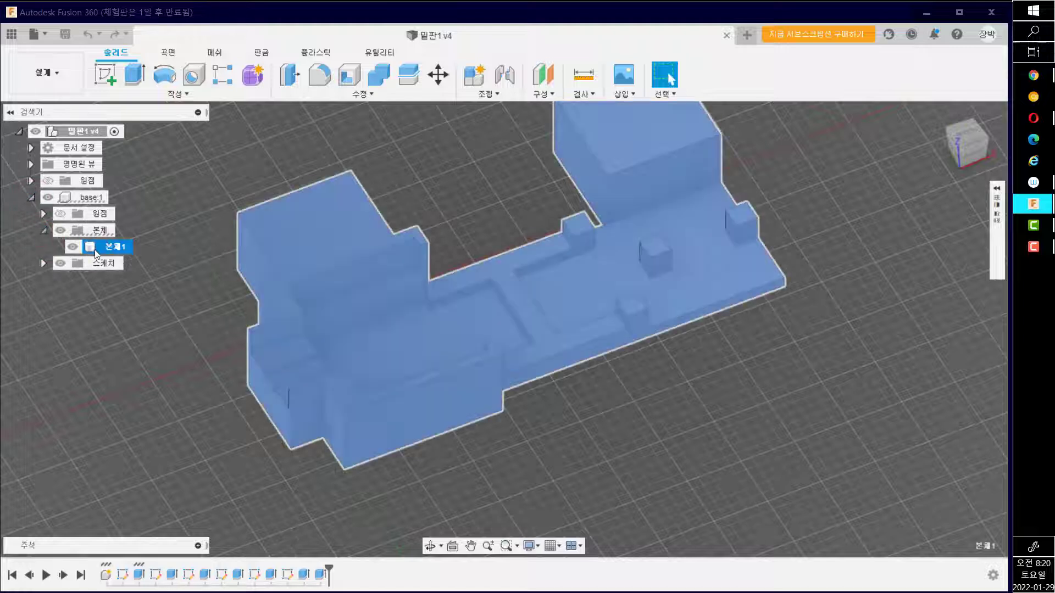
left_click(95, 249)
left_click(31, 199)
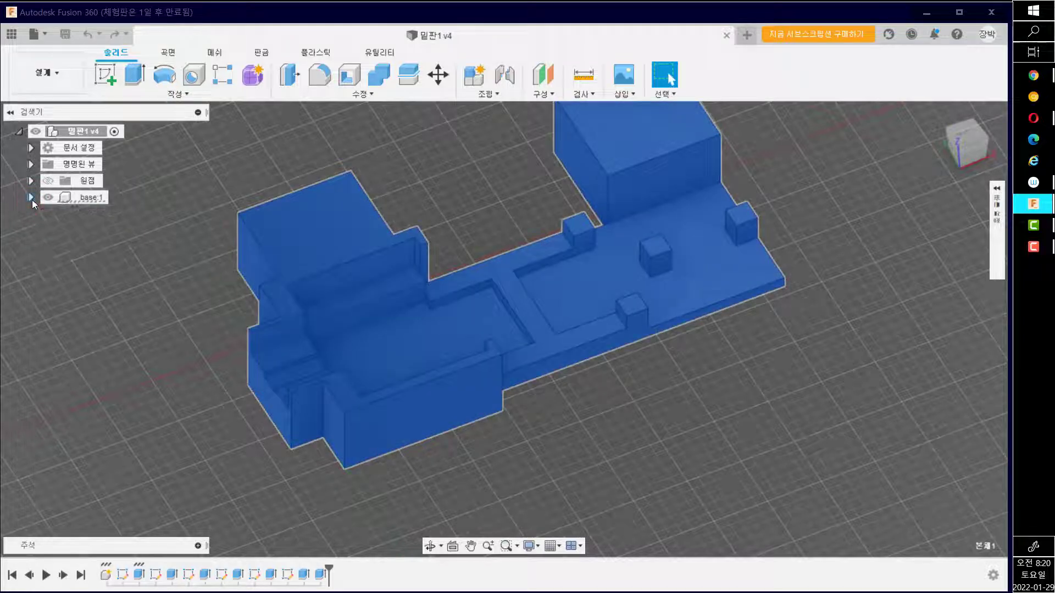
Create an internal standard component named M6너트모듈 under the top-level assembly and activate it.
left_click(70, 131)
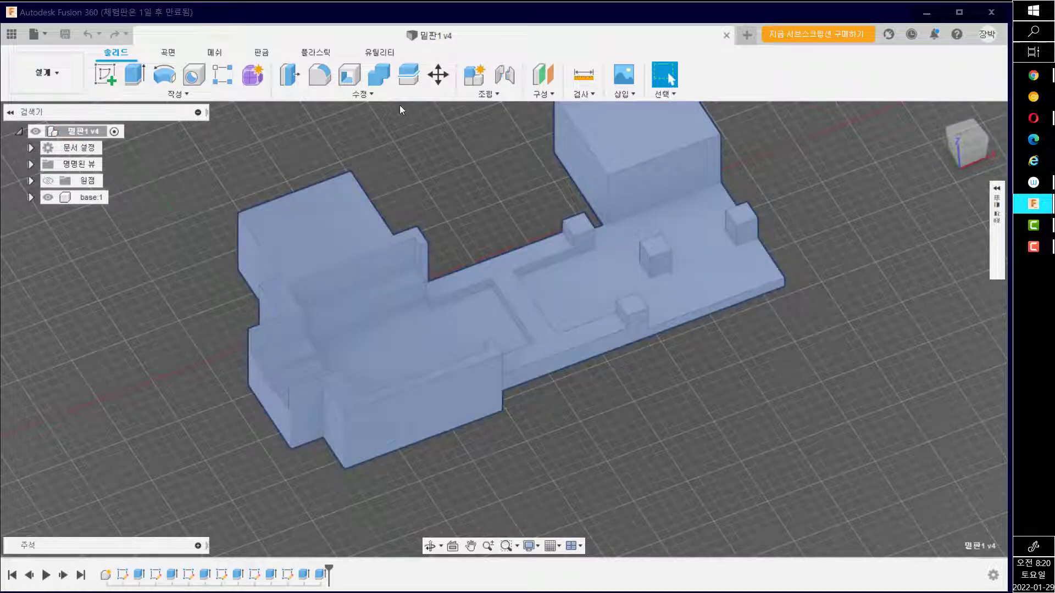
left_click(487, 96)
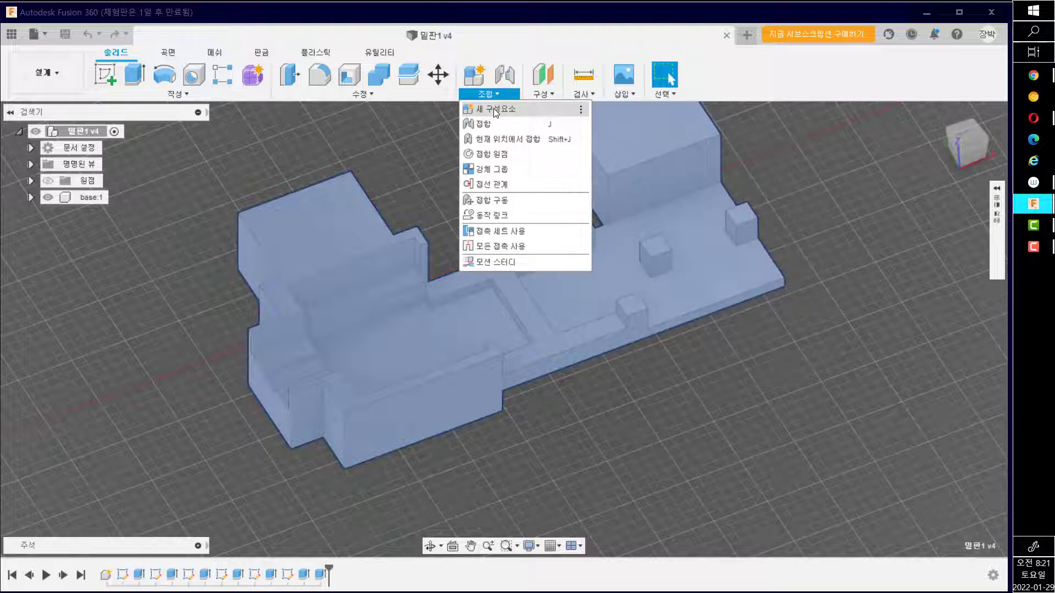
left_click(496, 111)
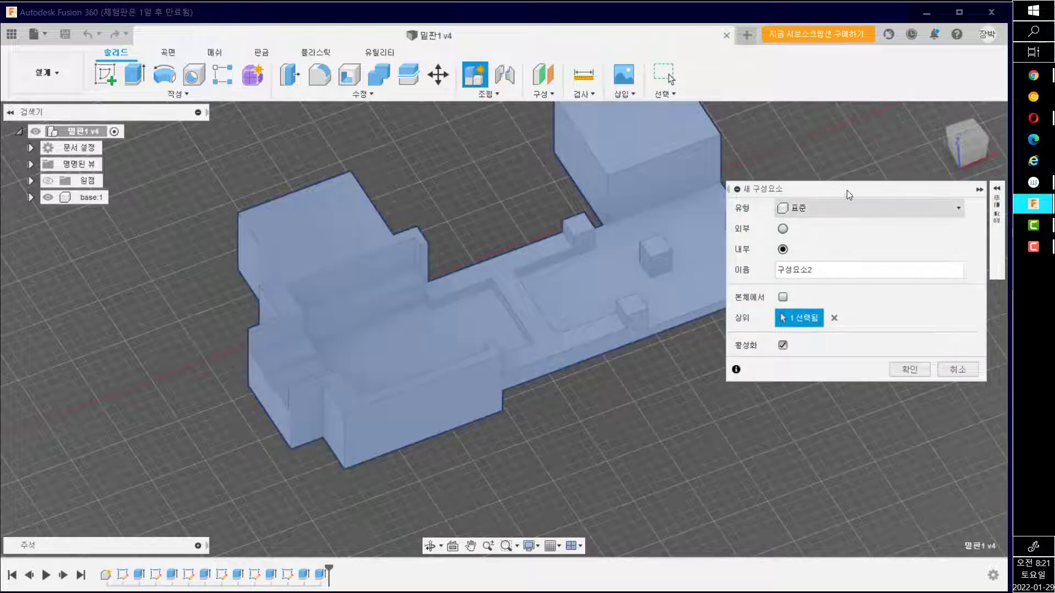
left_click_drag(846, 189, 620, 233)
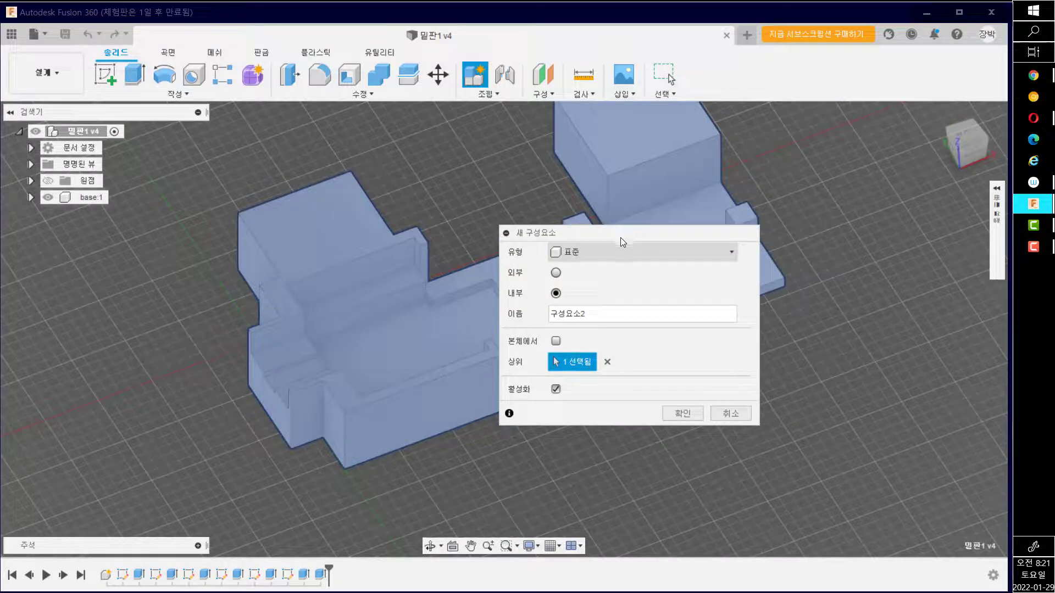
double_click(608, 314)
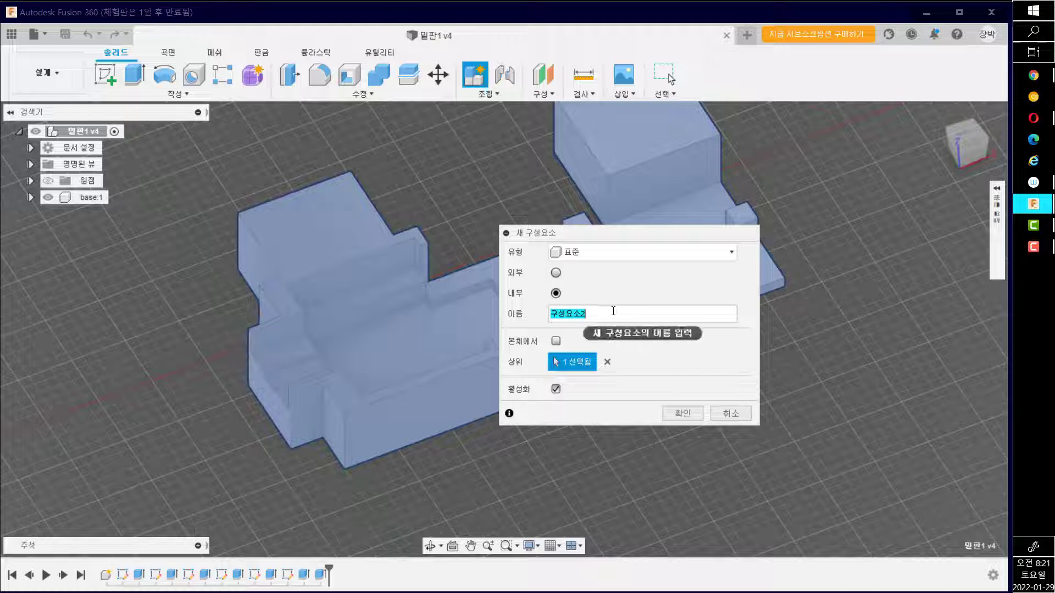
type("ㅂ")
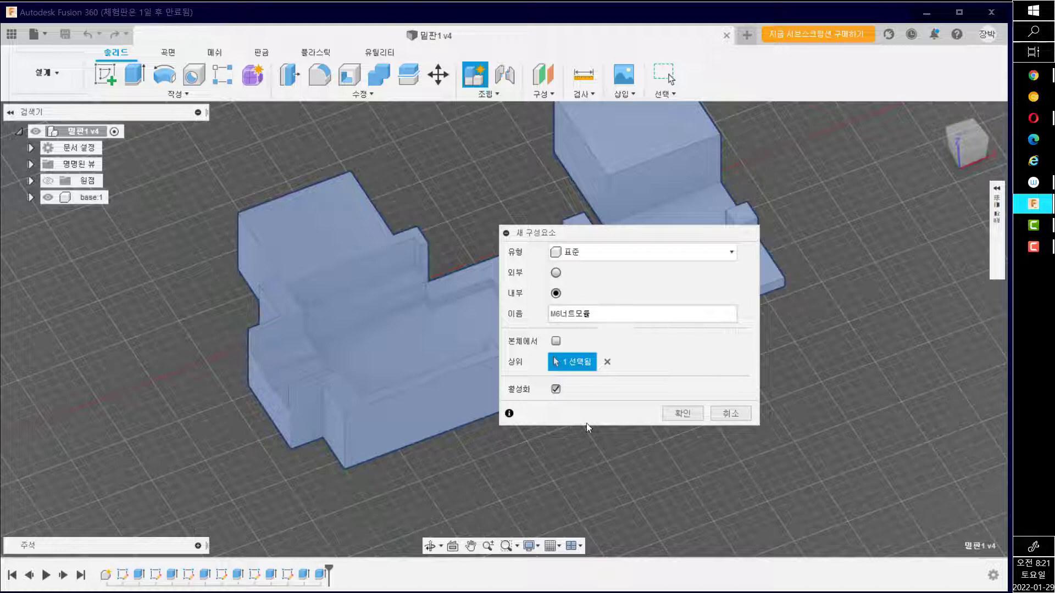
left_click(690, 416)
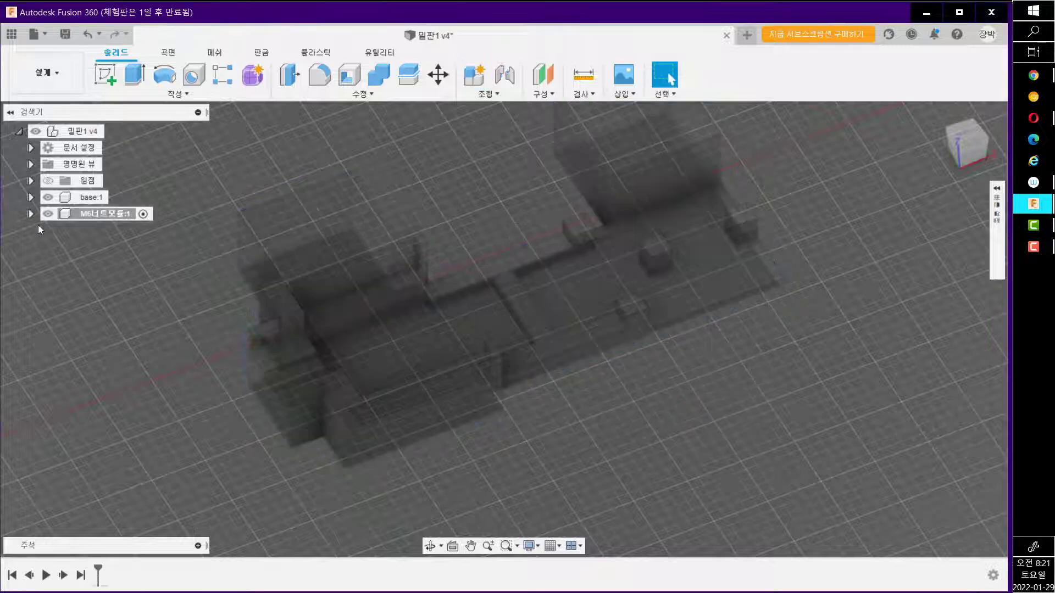
Start a sketch on the XY origin plane of the M6너트모듈 component.
left_click(94, 197)
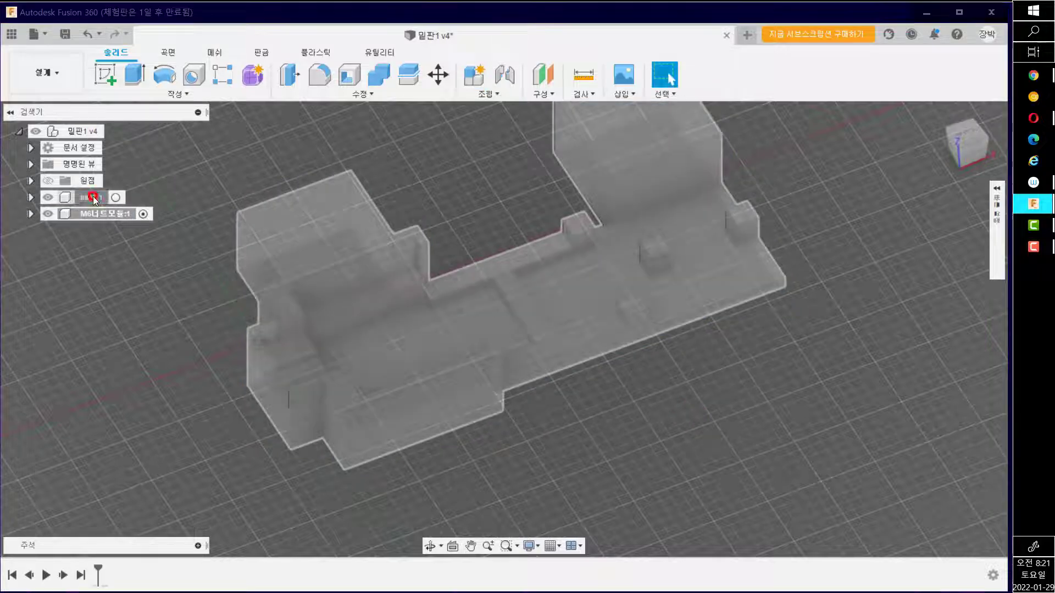
left_click(90, 215)
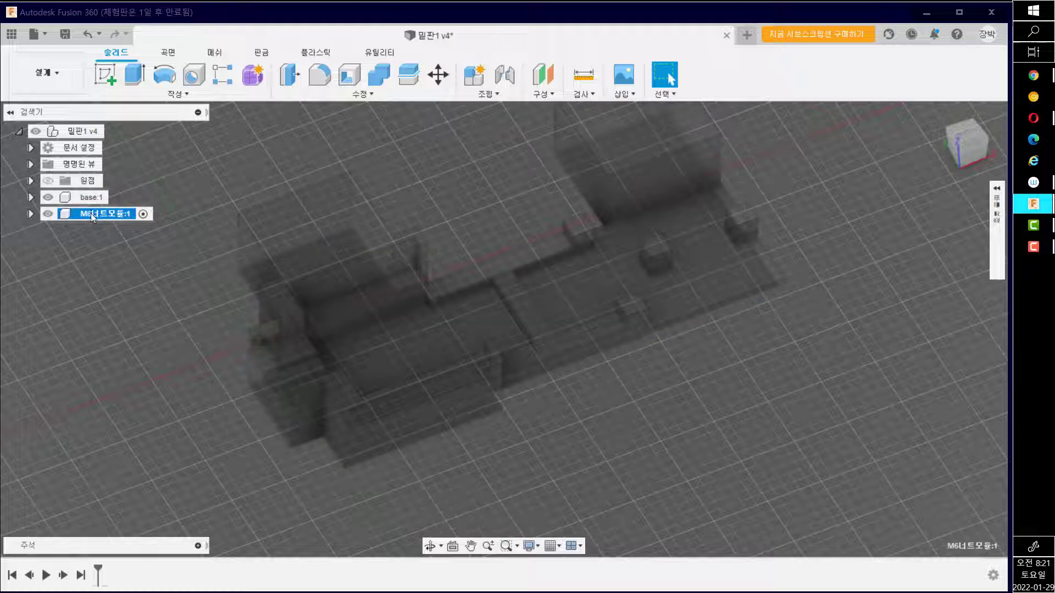
left_click(94, 214)
left_click(31, 214)
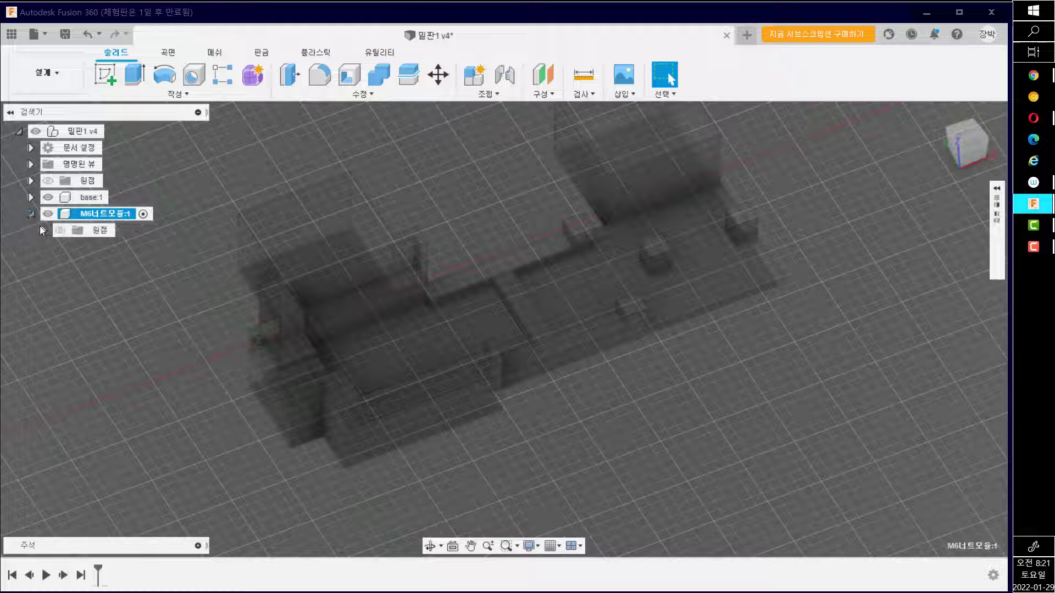
left_click(44, 230)
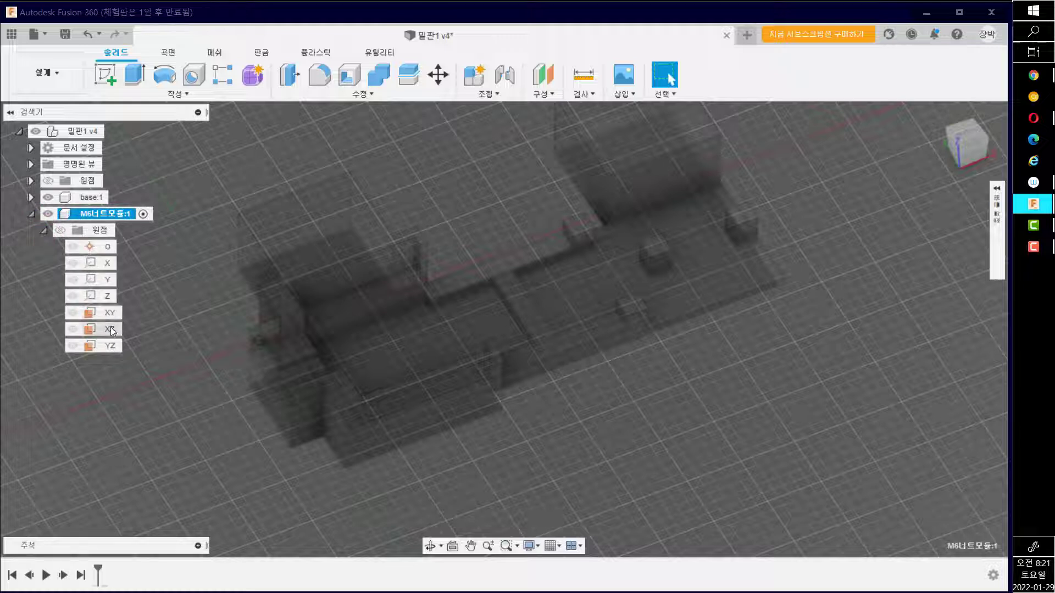
left_click(105, 74)
left_click(110, 311)
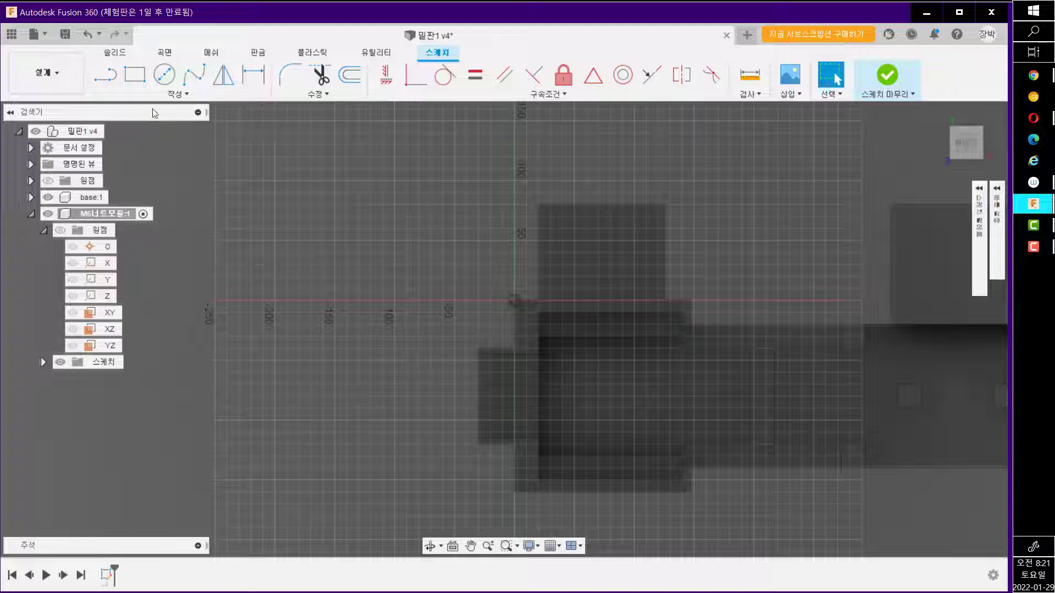
Sketch a 20 by 20 mm rectangle in the empty area beside the base model.
left_click(135, 74)
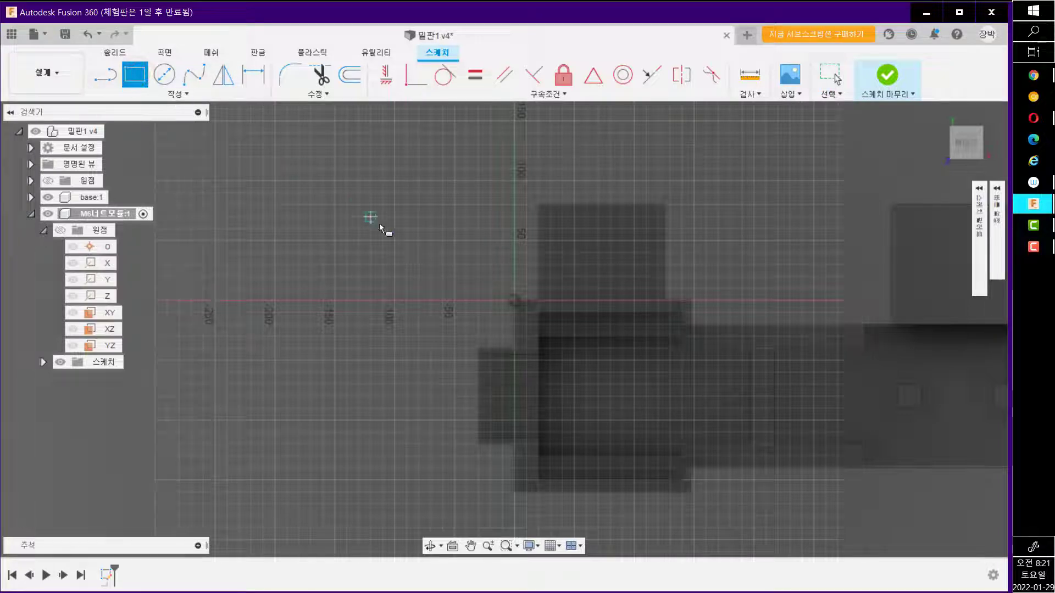
left_click(407, 228)
type("20")
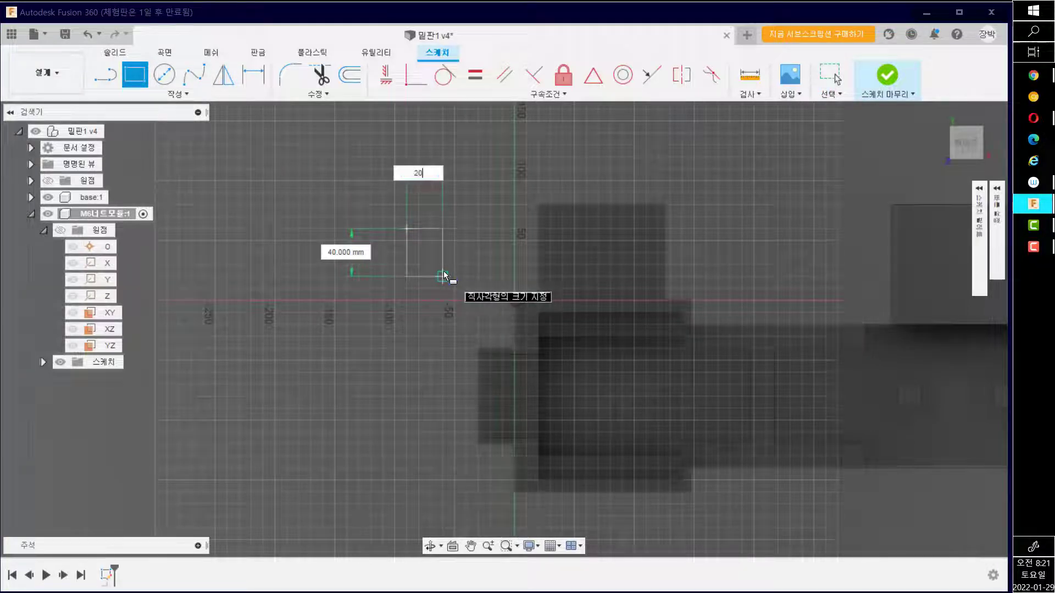
key("Tab")
type("20")
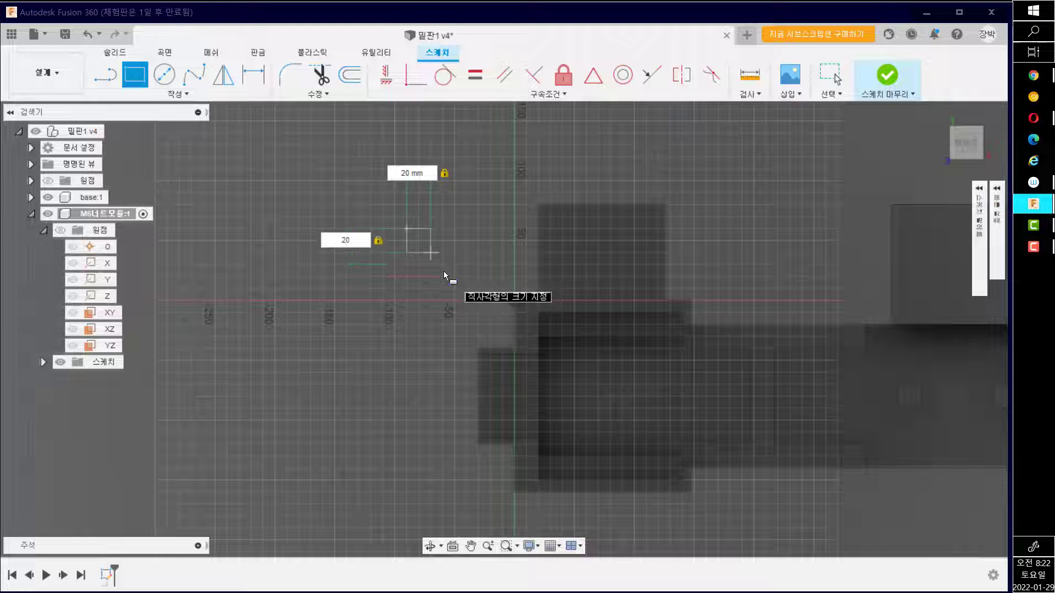
key("Return")
key("Escape")
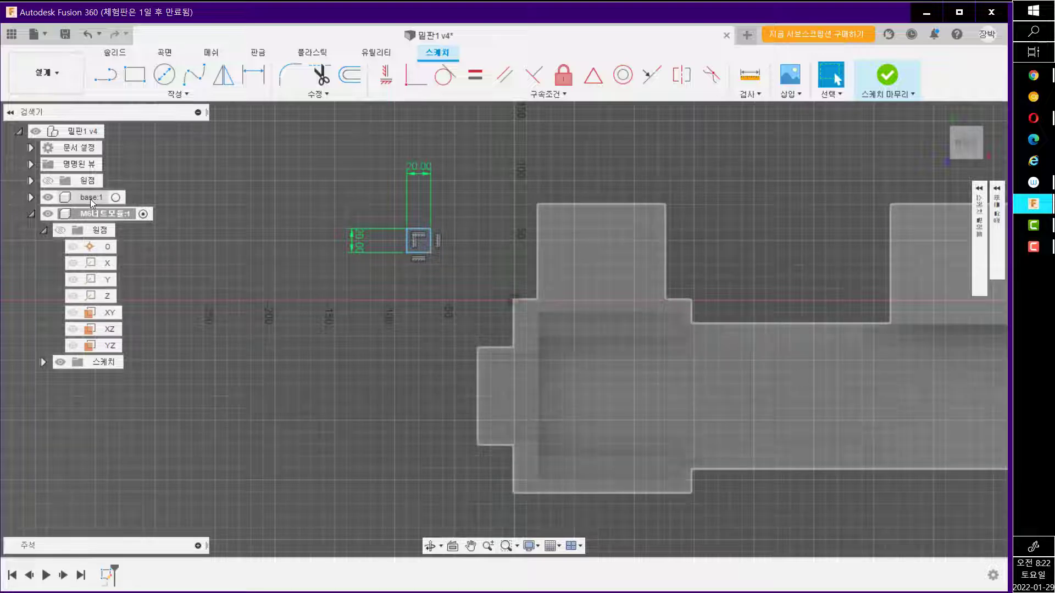
Hide the base component and move the square's two dimensions closer to its edges.
left_click(55, 199)
left_click(49, 198)
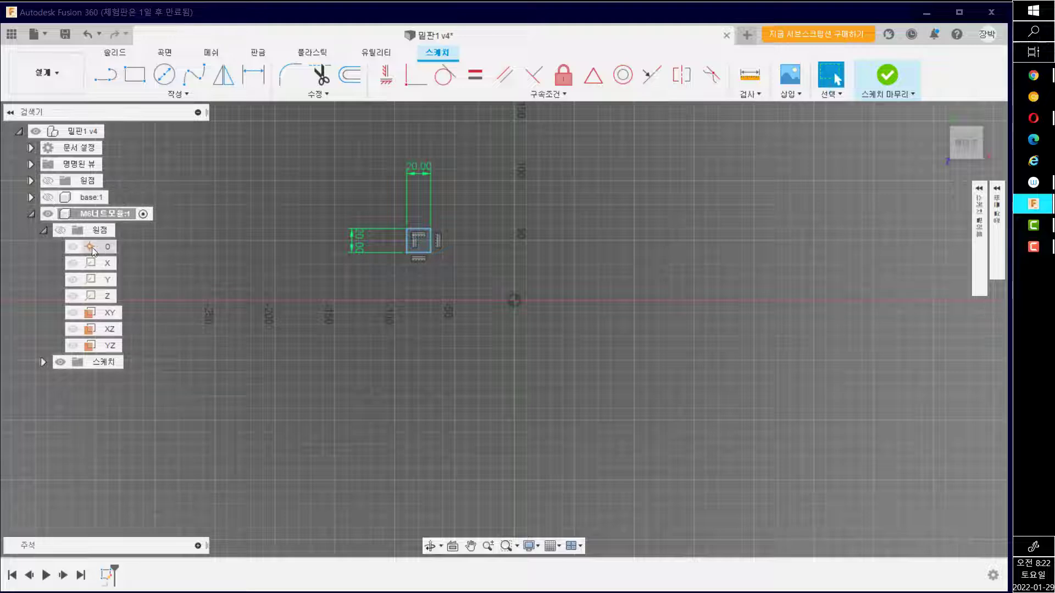
scroll(424, 248, "down", 2)
scroll(425, 249, "up", 6)
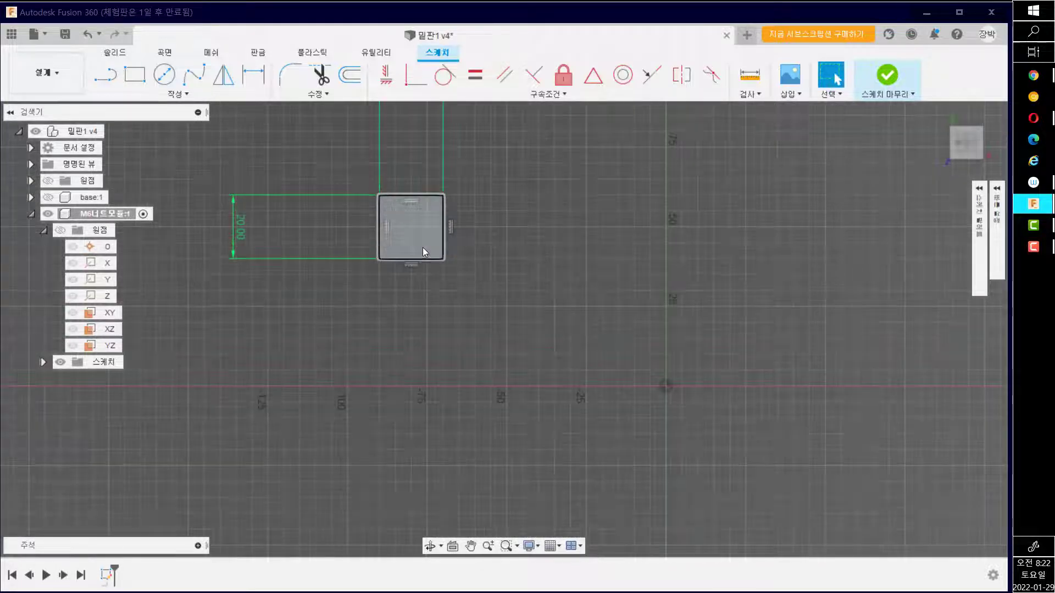
left_click(423, 248)
middle_click_drag(483, 238, 492, 316)
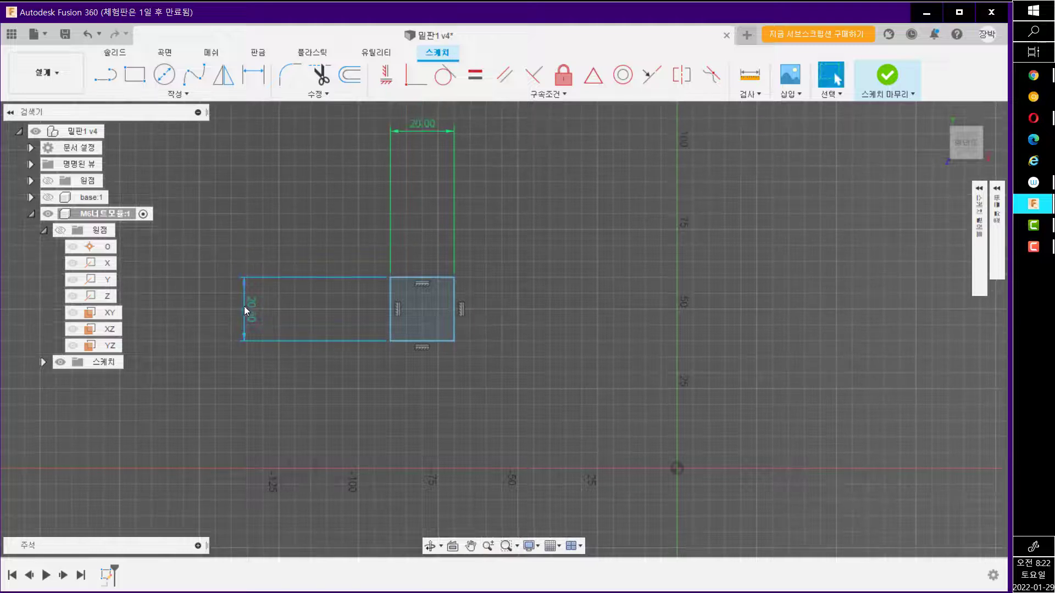
left_click_drag(244, 306, 343, 307)
left_click_drag(426, 129, 437, 229)
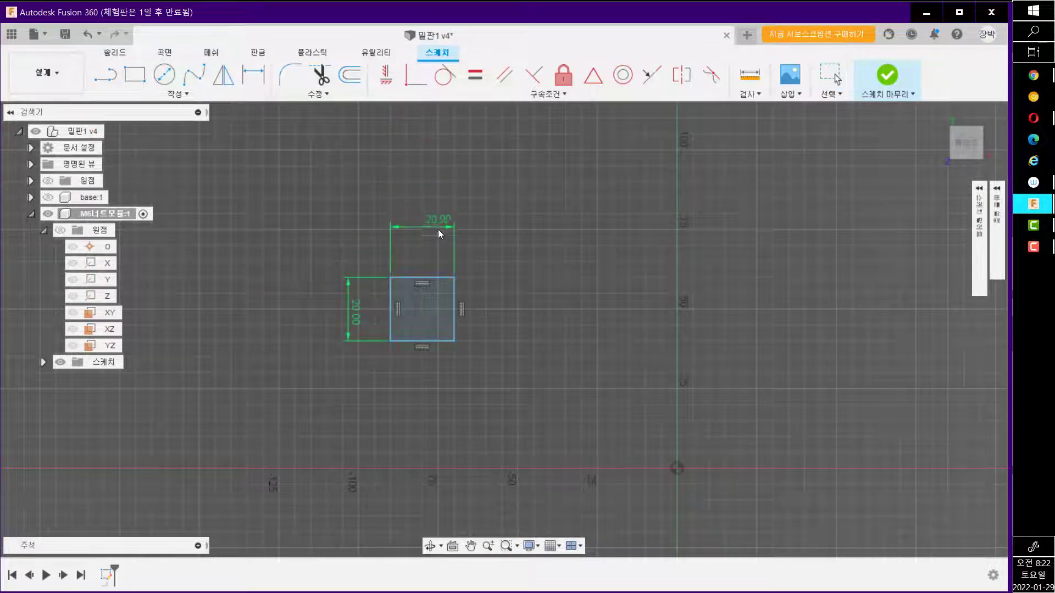
Extrude the square profile into a cube as a new body.
key("e")
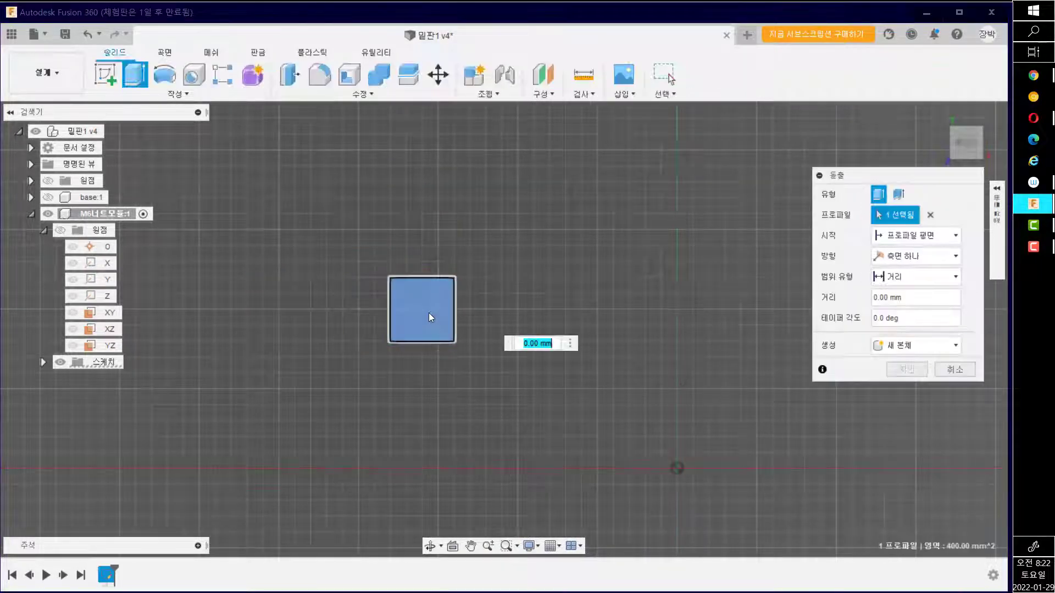
left_click(429, 311)
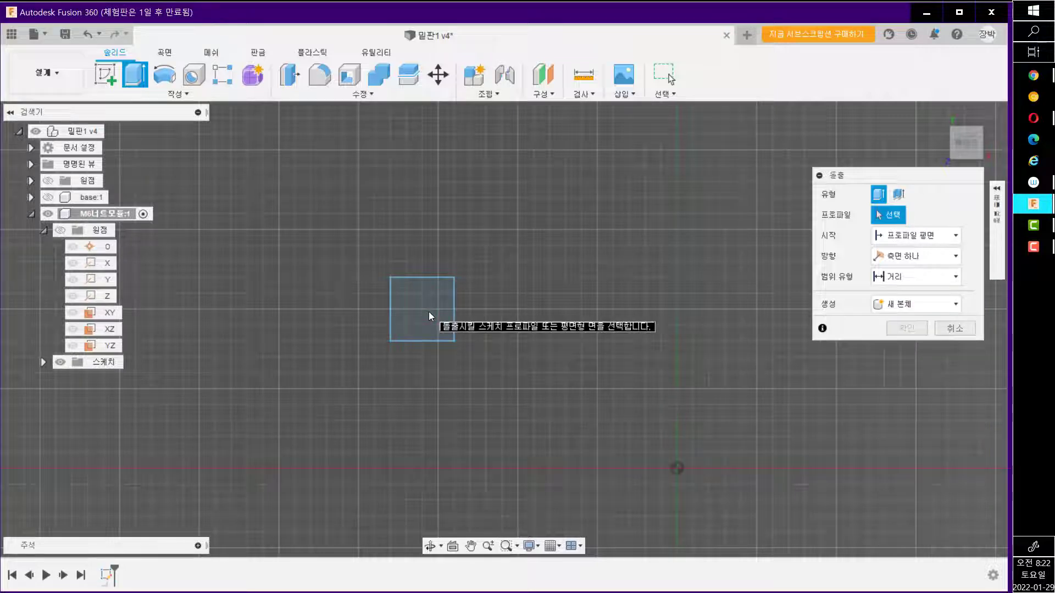
left_click(429, 312)
type("10")
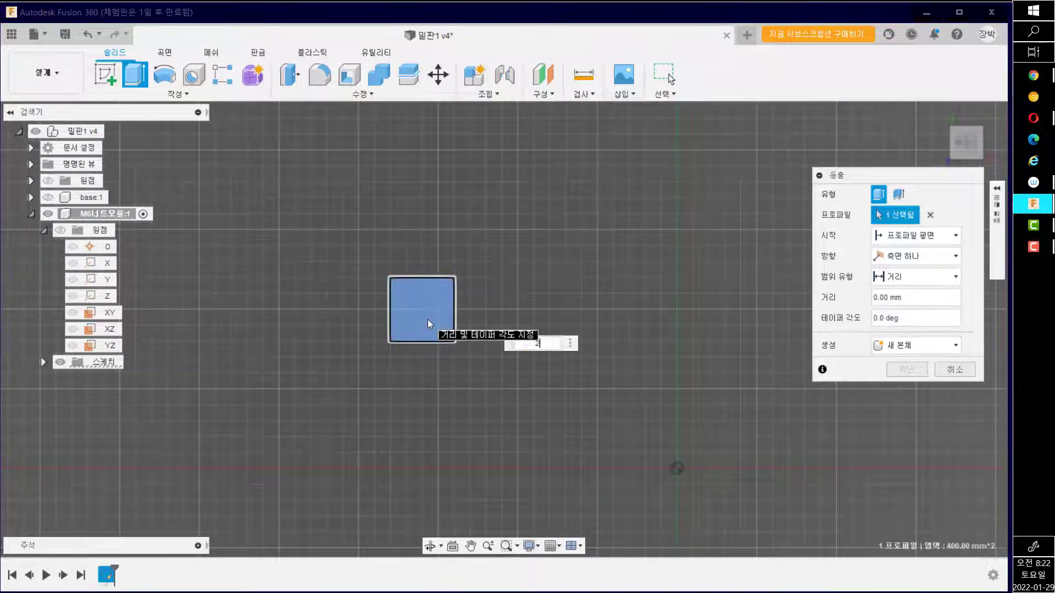
key("Return")
middle_click_drag(418, 375, 430, 289, "shift")
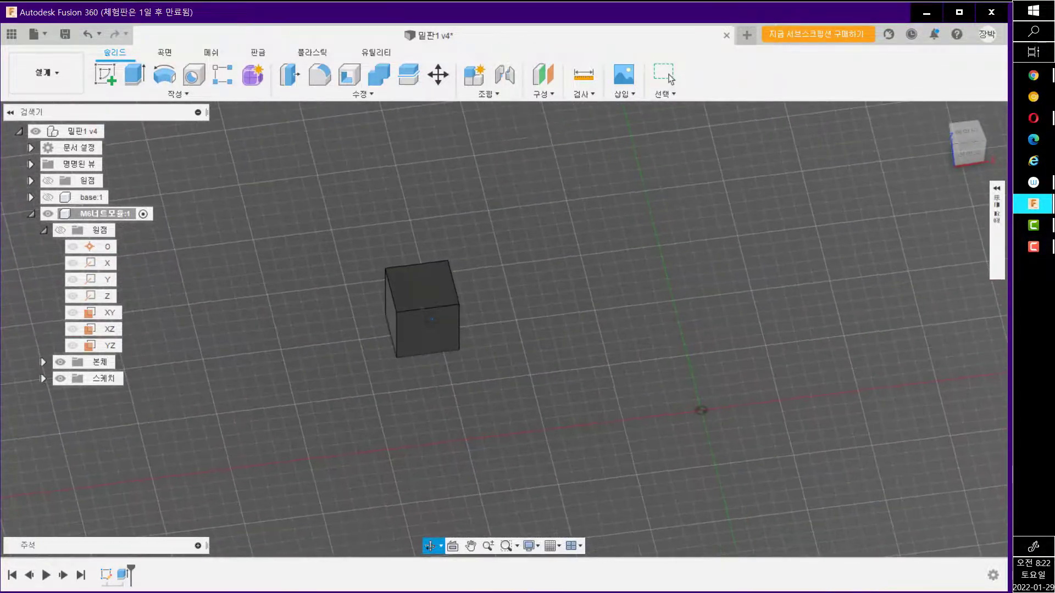
Start a sketch on the cube's top face.
left_click(107, 74)
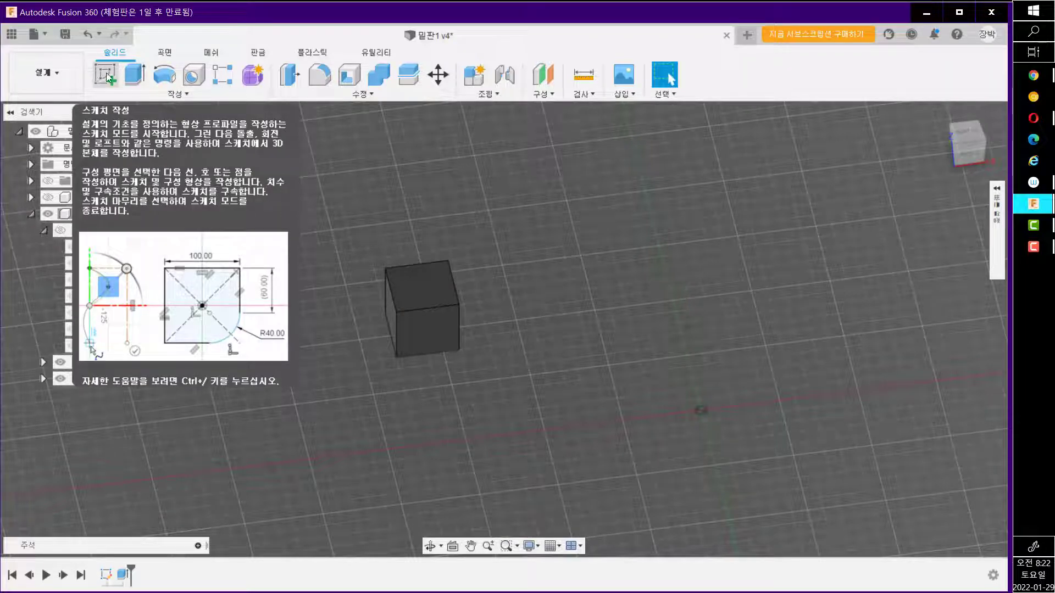
left_click(414, 281)
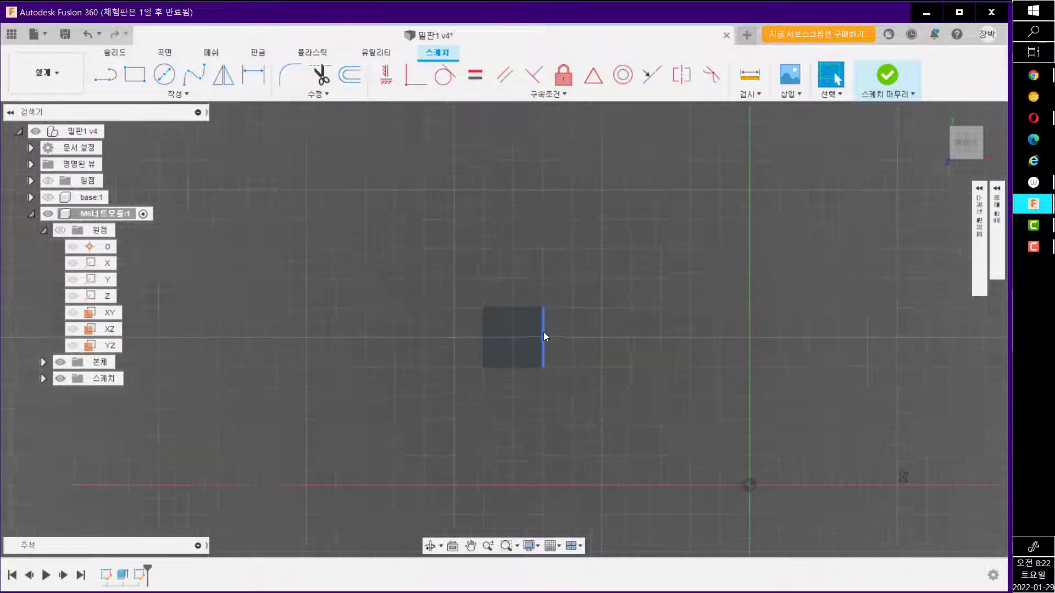
scroll(542, 329, "up", 5)
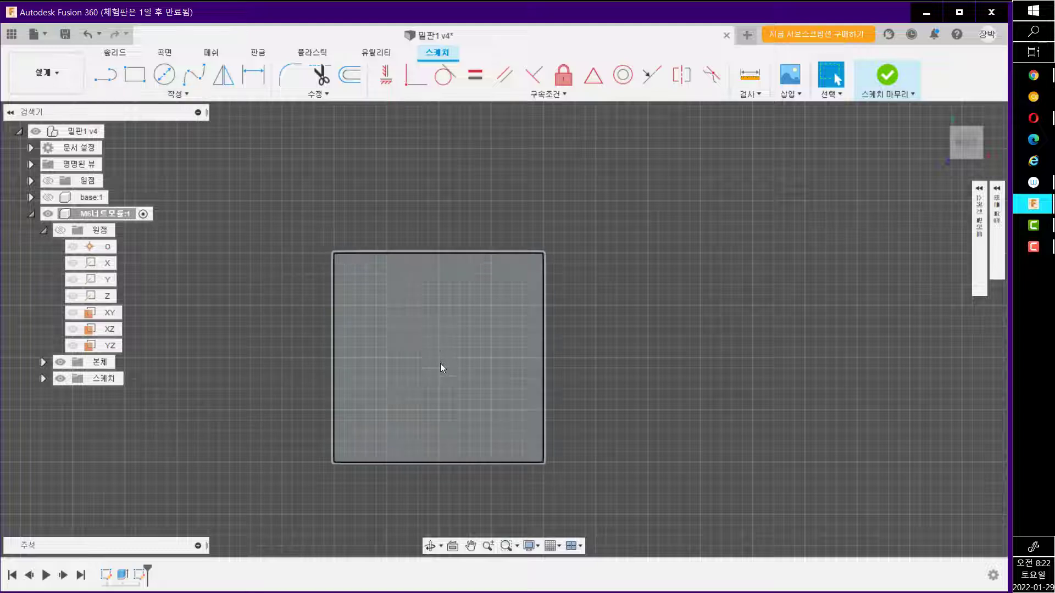
Switch to Chrome and look up the M6 nut dimensions in the nut size table.
left_click(181, 94)
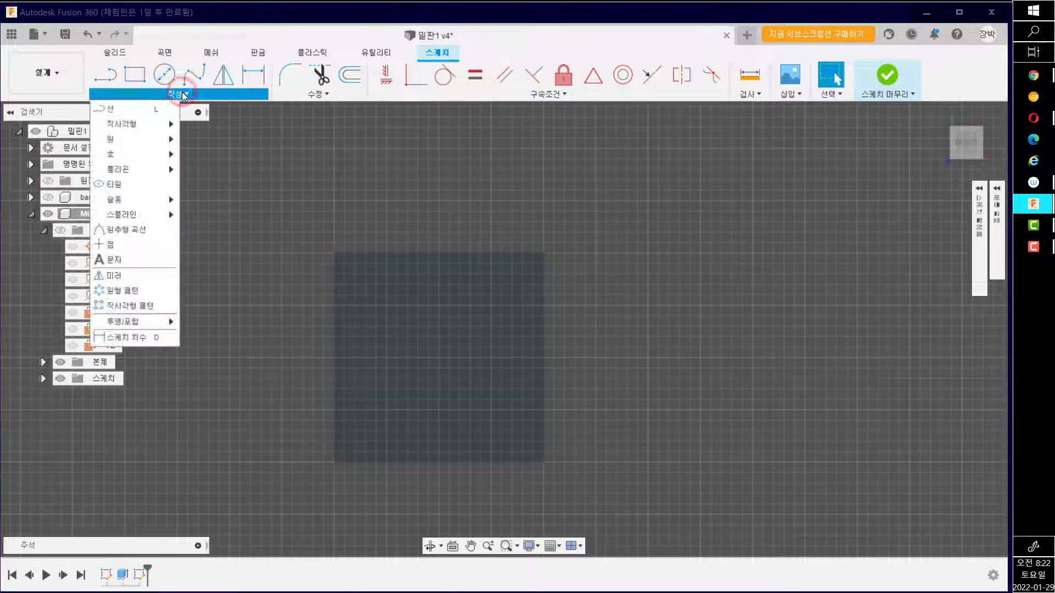
mouse_move(157, 169)
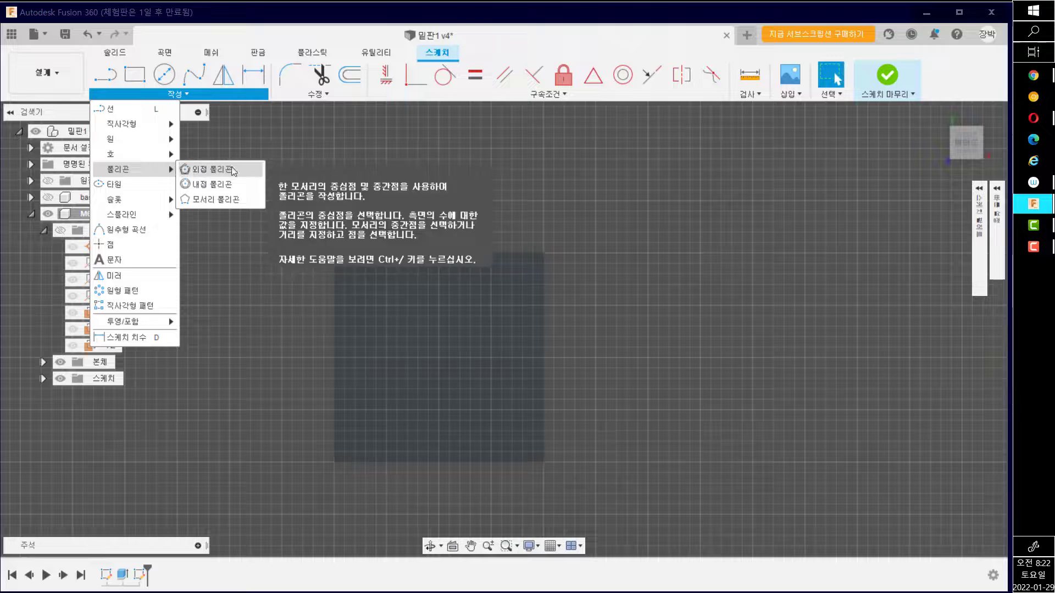
left_click(1033, 75)
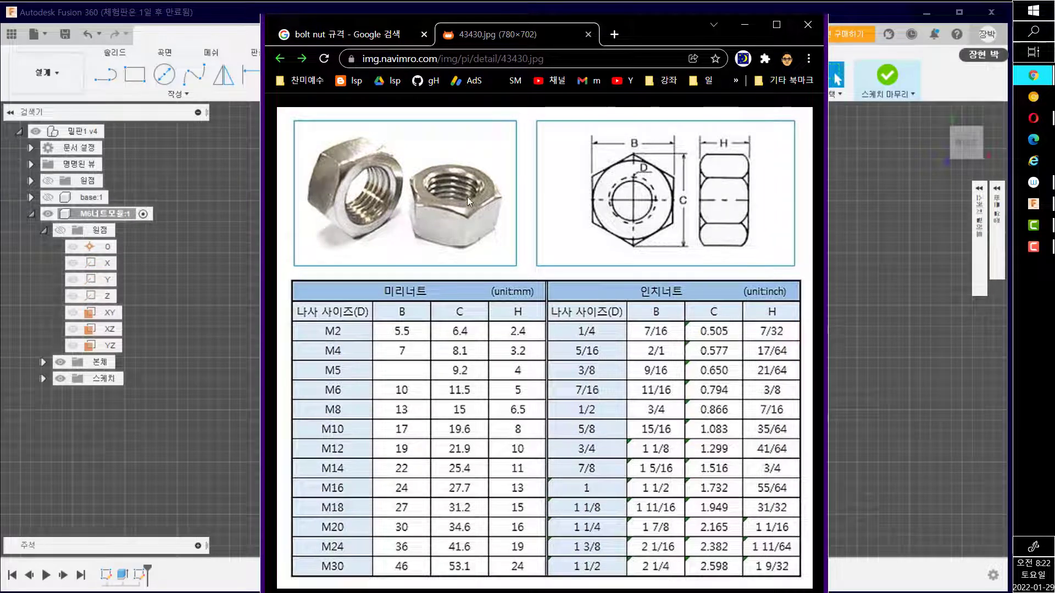
Circle M6 and its B value 10 in the nut size table and mark that width across the hexagon drawing's flats.
key("ctrl+shift+d")
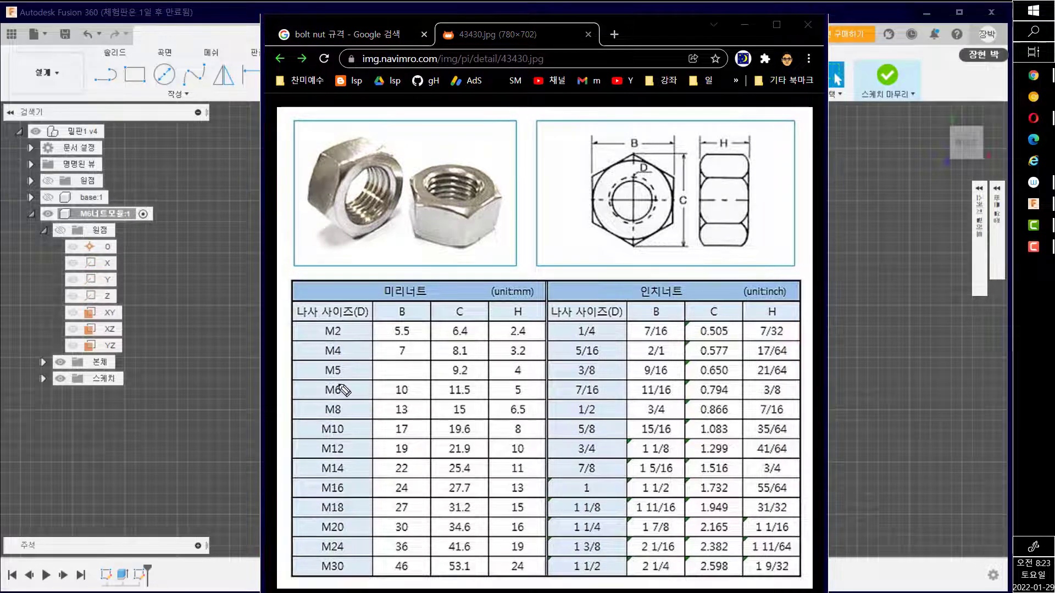
left_click(334, 384)
mouse_move(338, 390)
left_mouse_down()
mouse_move(327, 400)
mouse_move(352, 401)
mouse_move(341, 391)
left_mouse_up()
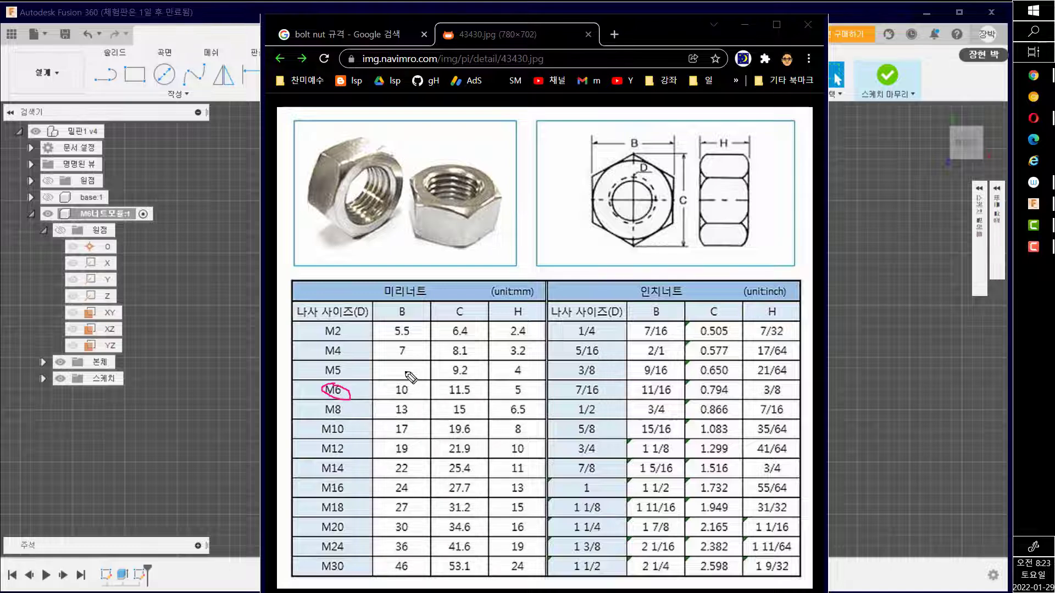
left_click_drag(405, 384, 411, 391)
left_click_drag(591, 167, 590, 193)
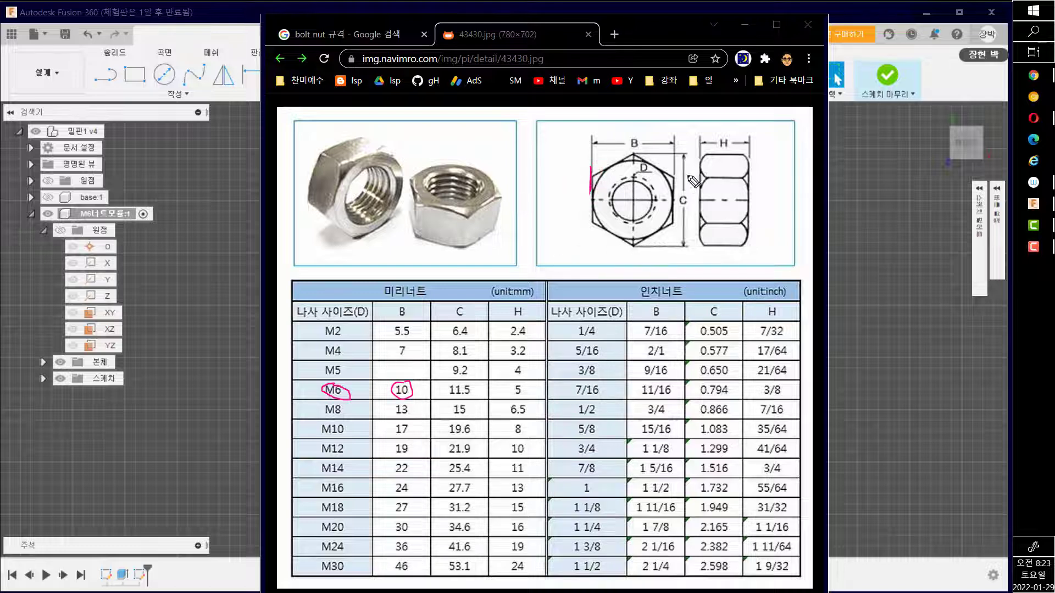
left_click_drag(675, 164, 675, 192)
mouse_move(627, 128)
left_mouse_down()
mouse_move(627, 138)
mouse_move(635, 128)
left_mouse_up()
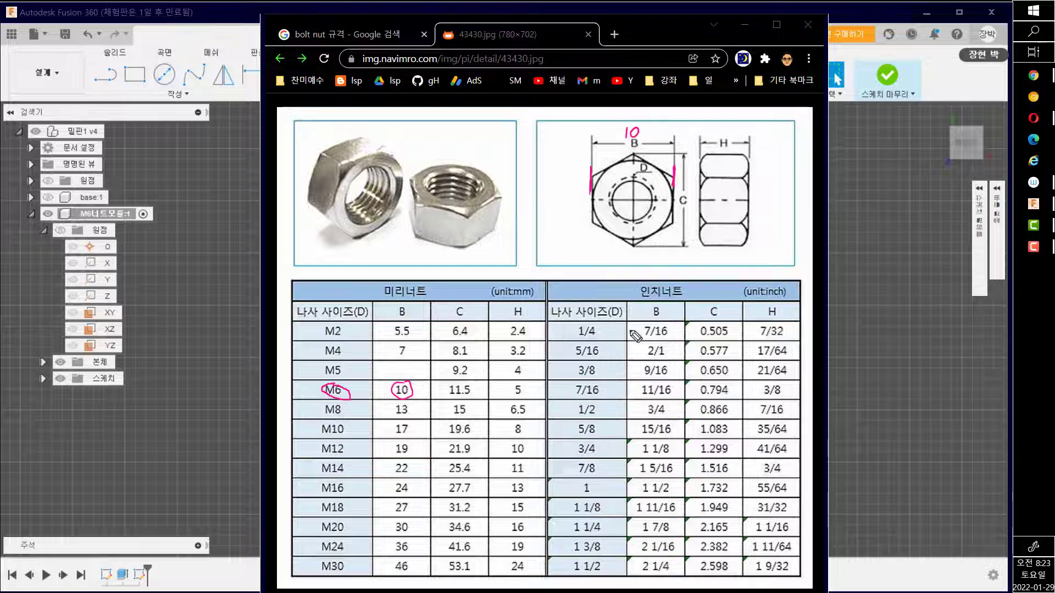
Mark the M6 height H of 5 in the table and on the nut's side view, and retrace the hexagon's two flat sides.
left_click_drag(715, 137, 742, 133)
left_click_drag(522, 384, 526, 403)
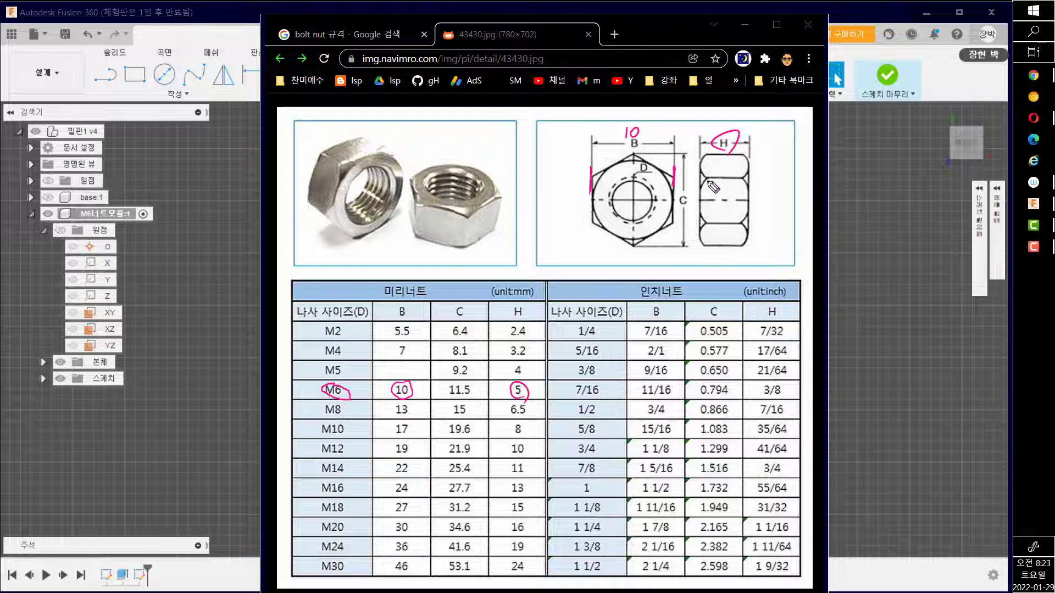
mouse_move(717, 119)
left_mouse_down()
mouse_move(716, 130)
mouse_move(728, 116)
left_mouse_up()
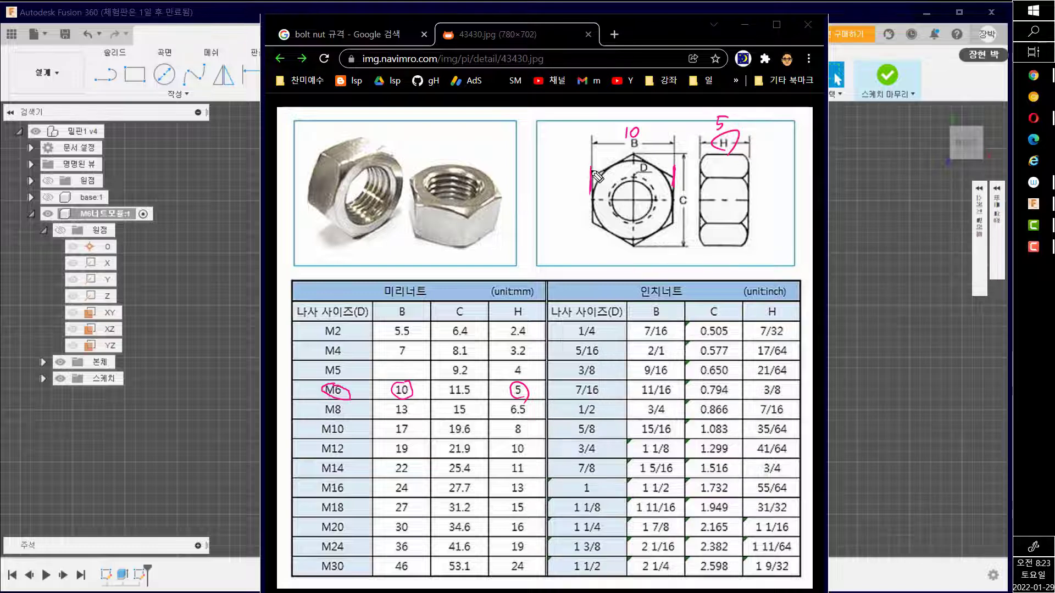
left_click_drag(591, 180, 592, 222)
left_click_drag(676, 156, 673, 199)
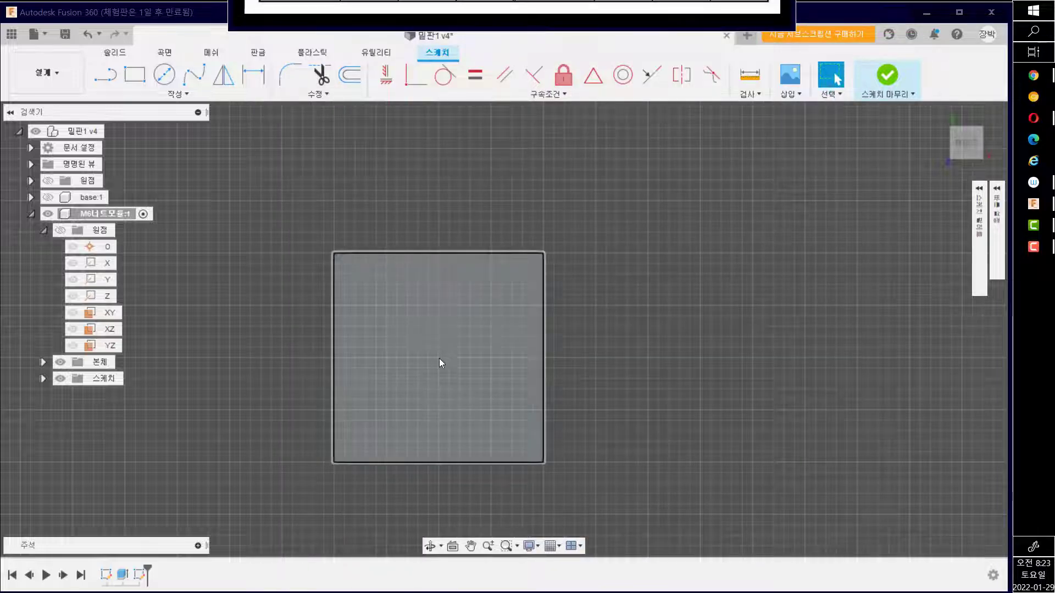
left_click(183, 97)
mouse_move(151, 170)
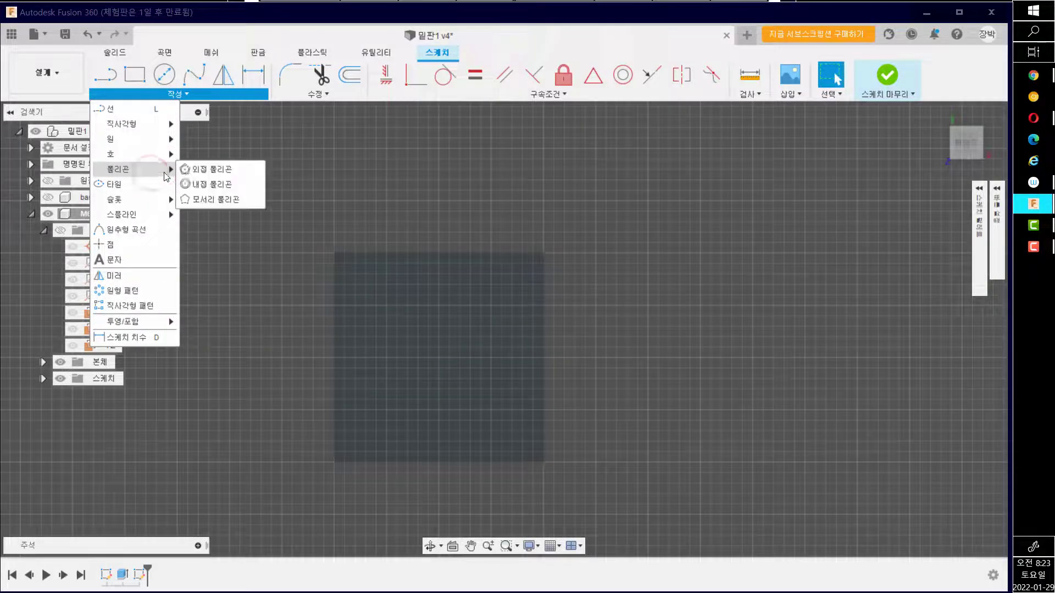
left_click(193, 169)
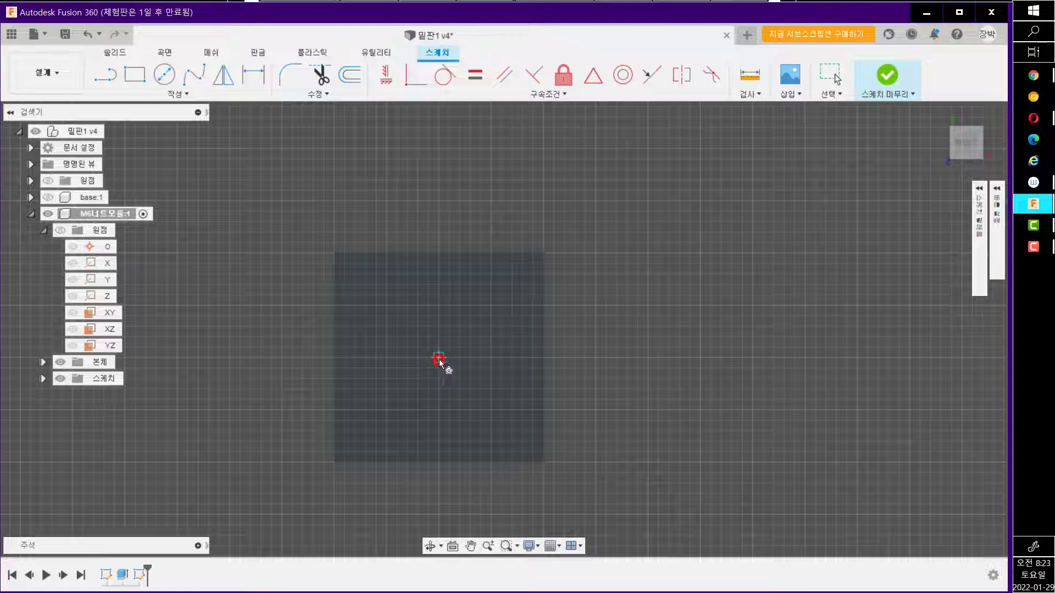
left_click(439, 360)
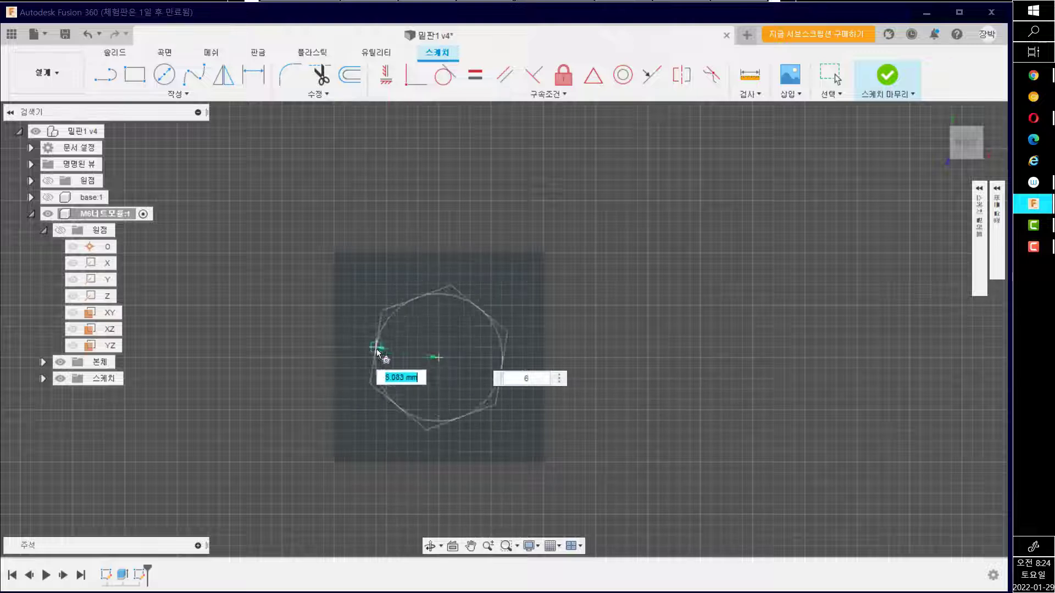
key("Escape")
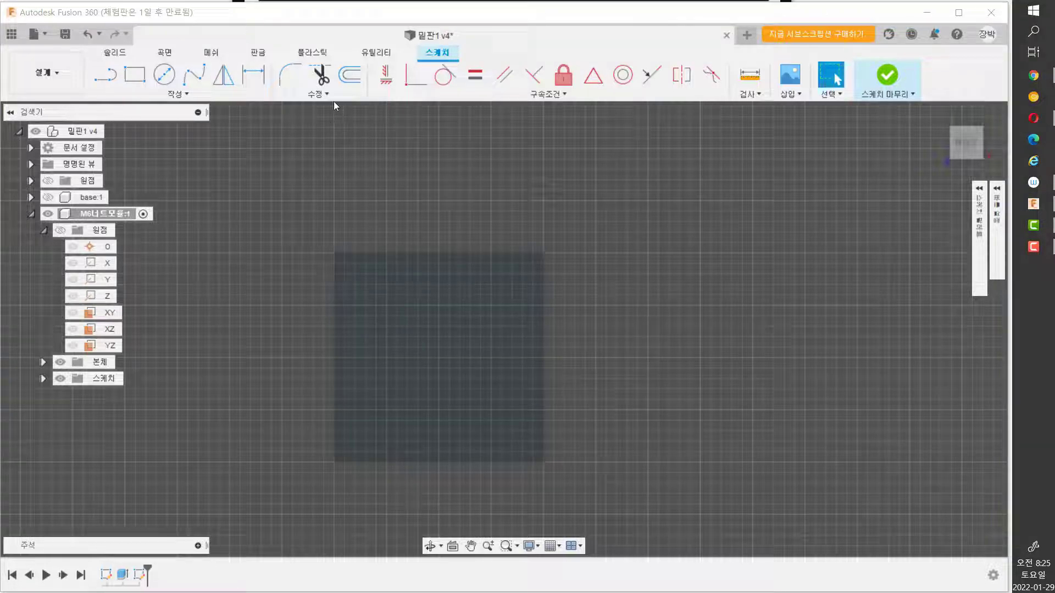
Start a new user parameter in the model's parameters and name it M6NutR, in mm.
left_click(319, 94)
left_click(326, 232)
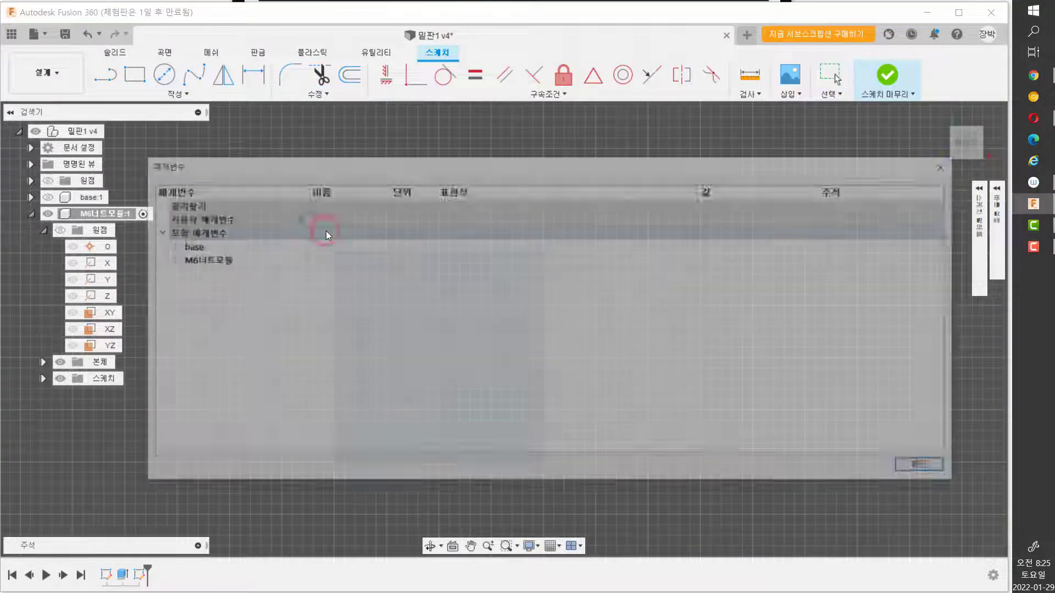
left_click_drag(419, 172, 379, 32)
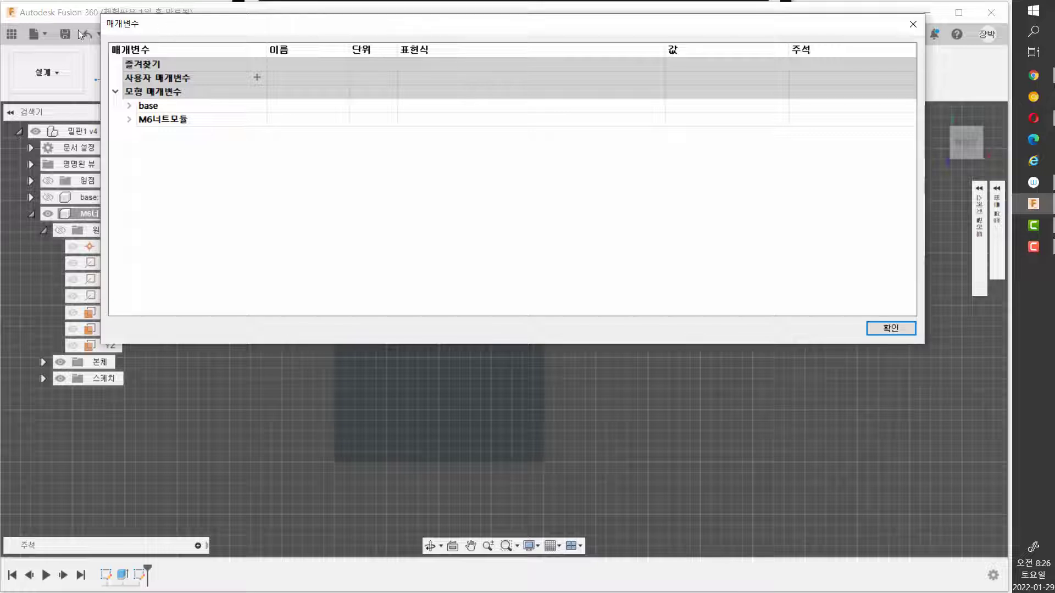
left_click(256, 78)
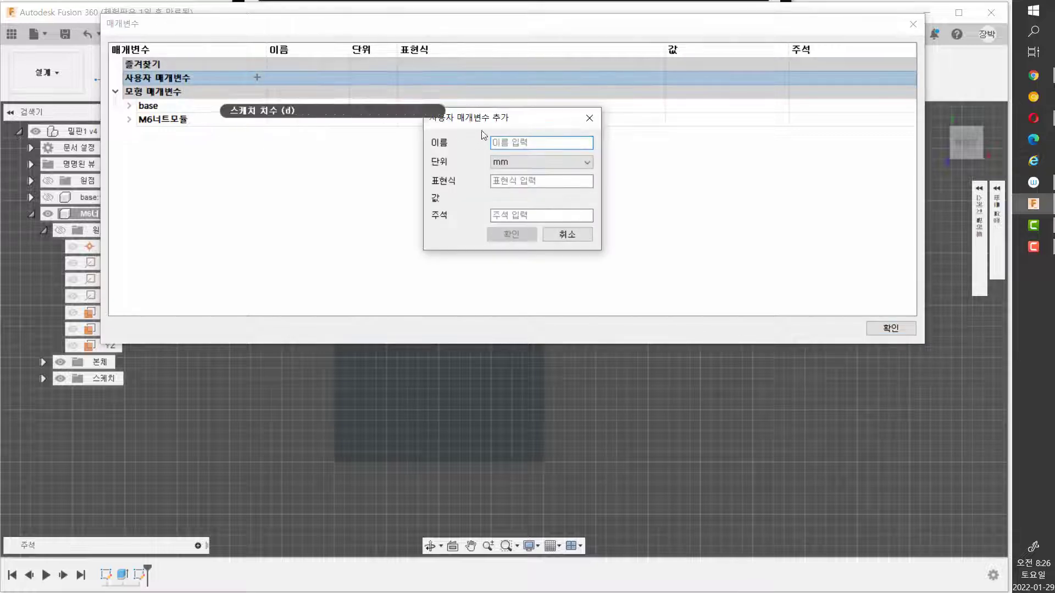
type("M")
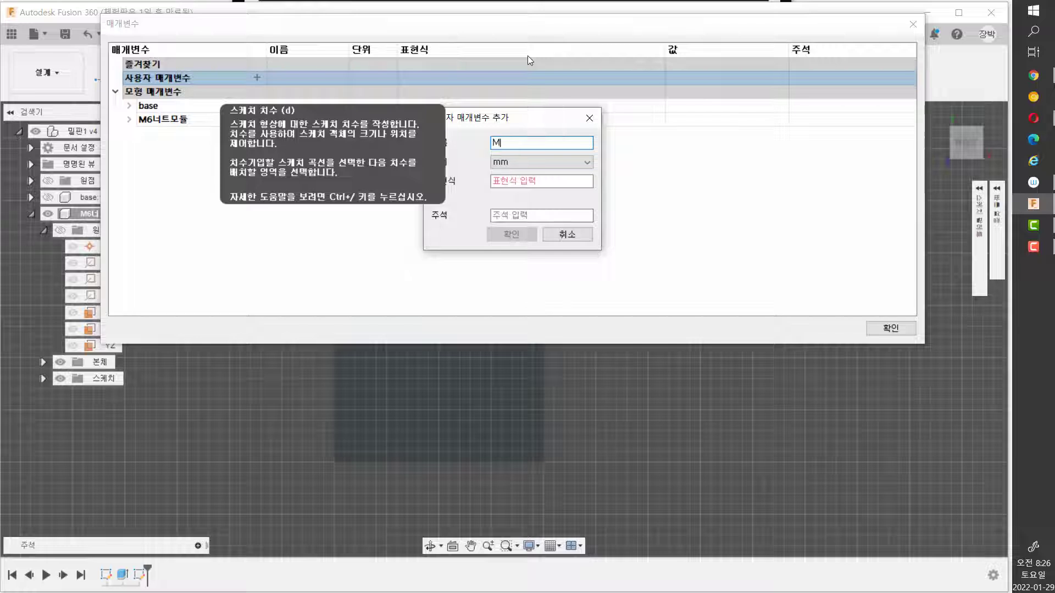
type("6NutR")
left_click_drag(523, 118, 603, 117)
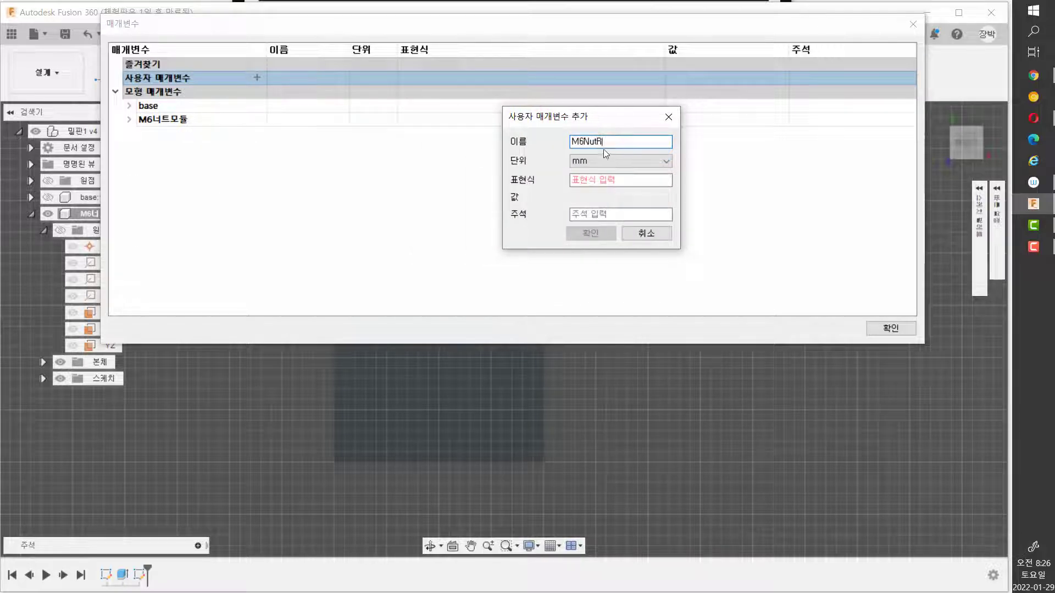
Set the M6NutR parameter's expression to 5 and finish editing the parameters.
left_click(598, 179)
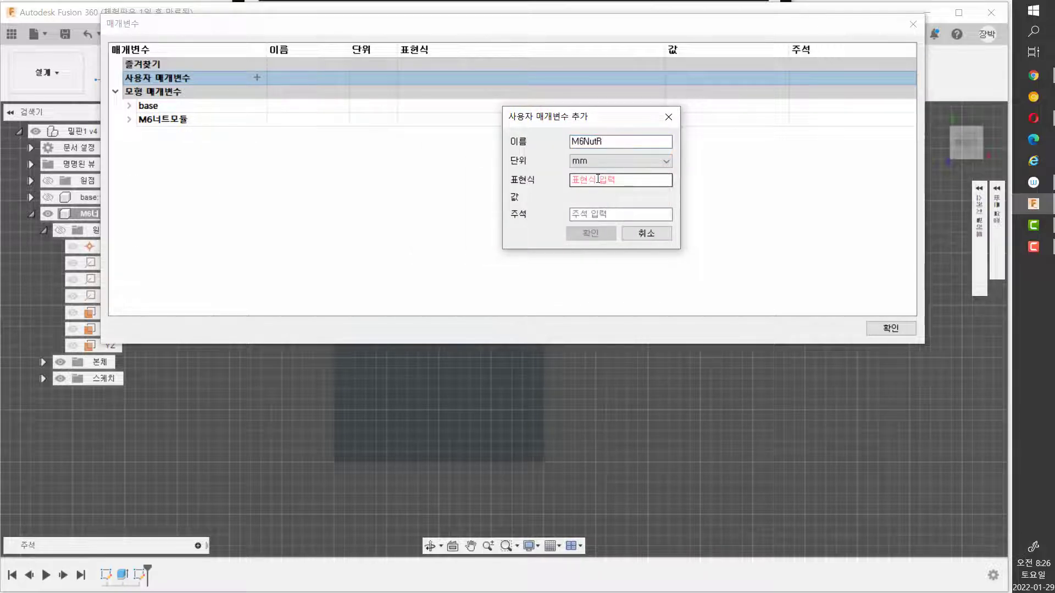
type("5")
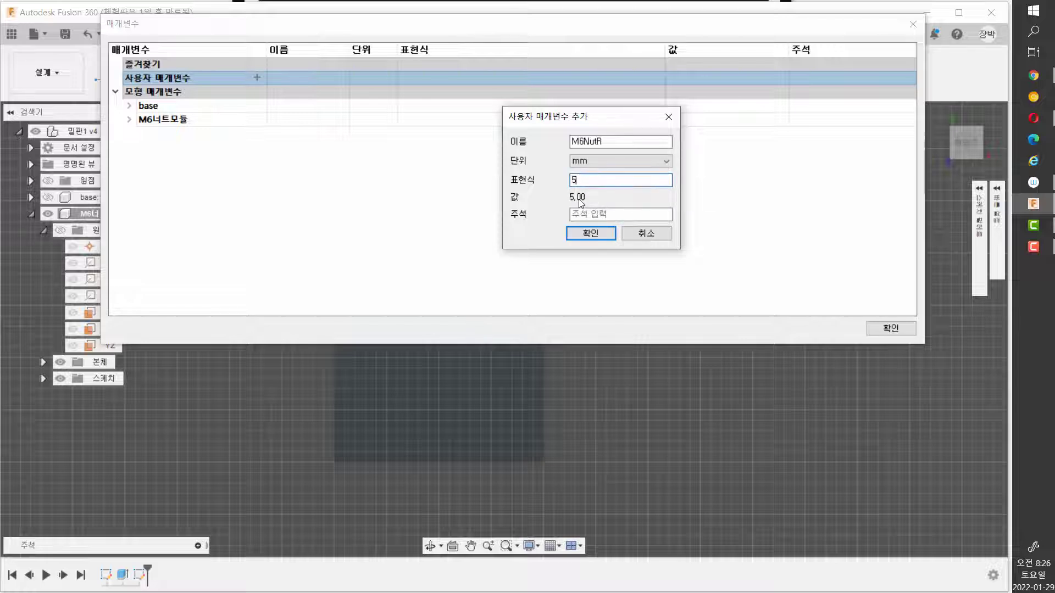
double_click(634, 144)
left_click(574, 142)
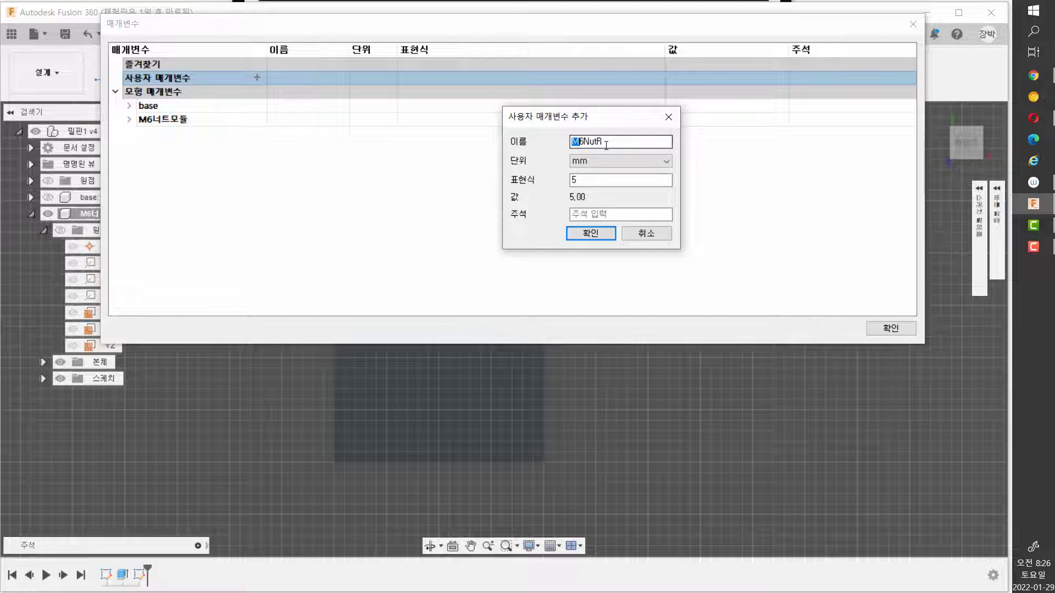
key("shift+Right")
key("Right")
left_click(591, 234)
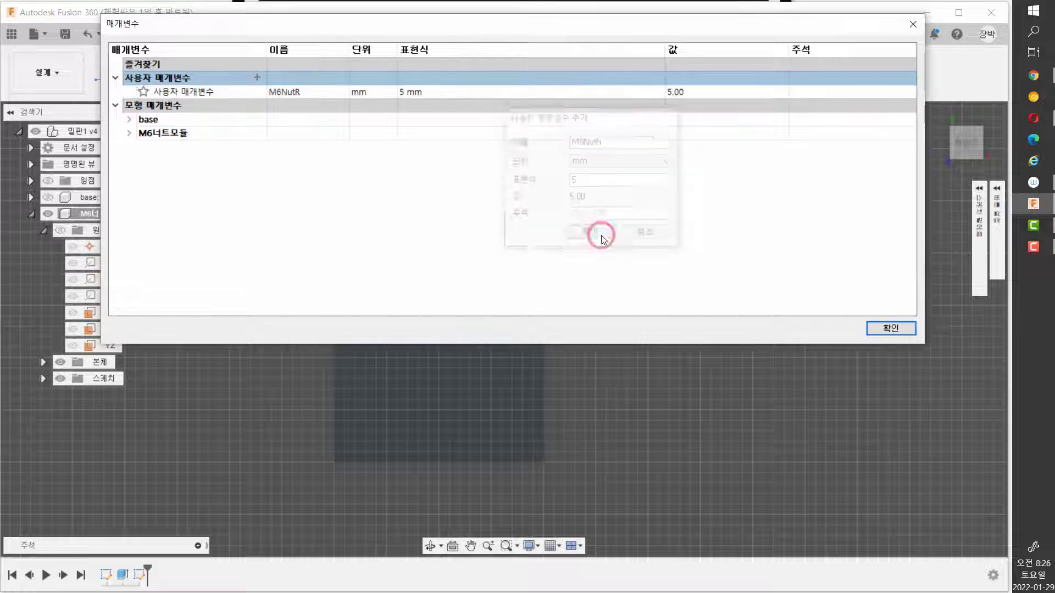
double_click(285, 90)
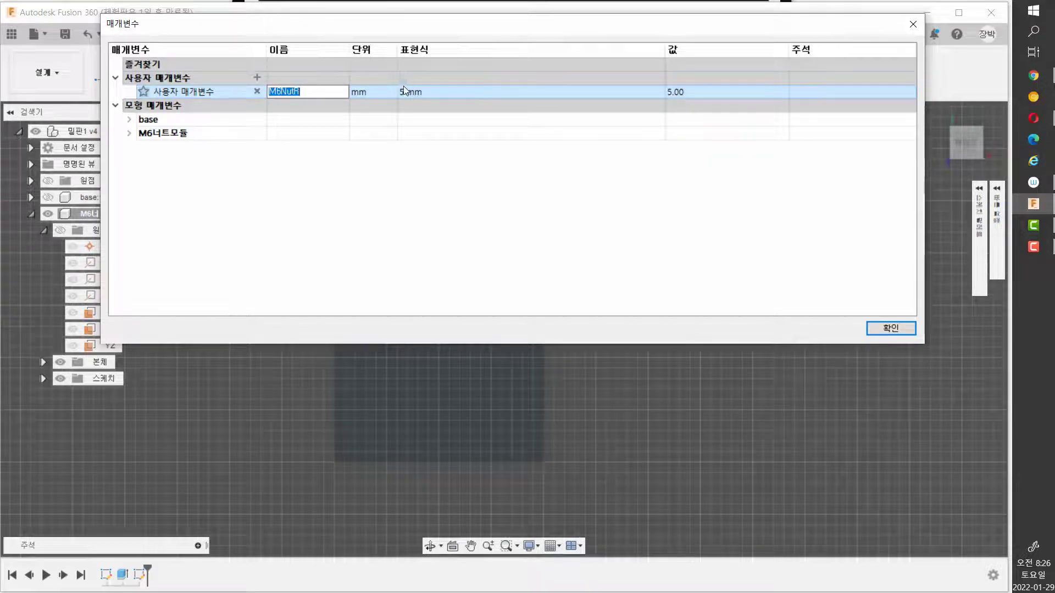
left_click(902, 329)
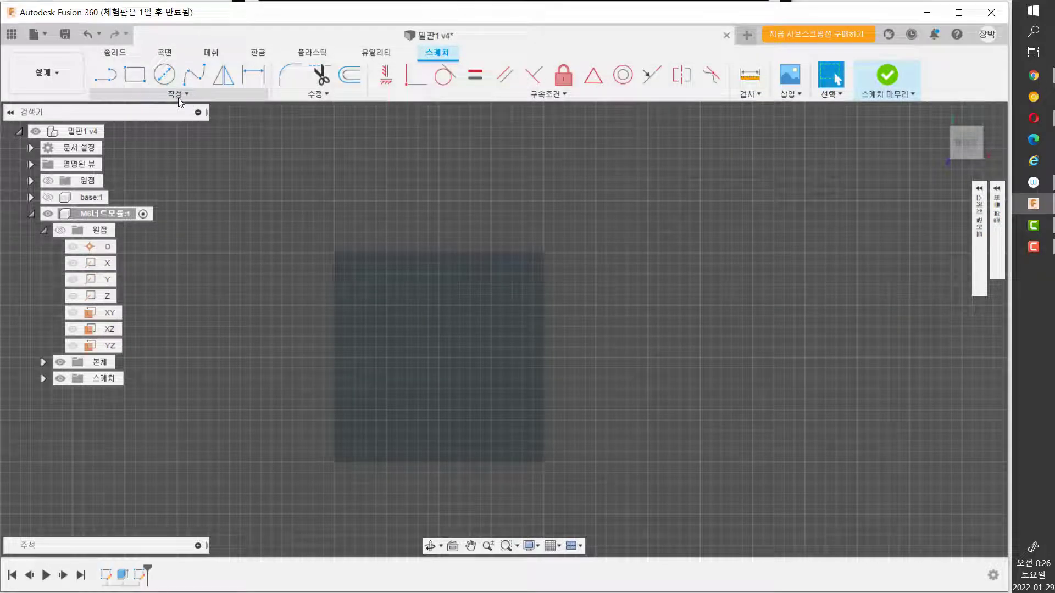
left_click(178, 95)
mouse_move(142, 170)
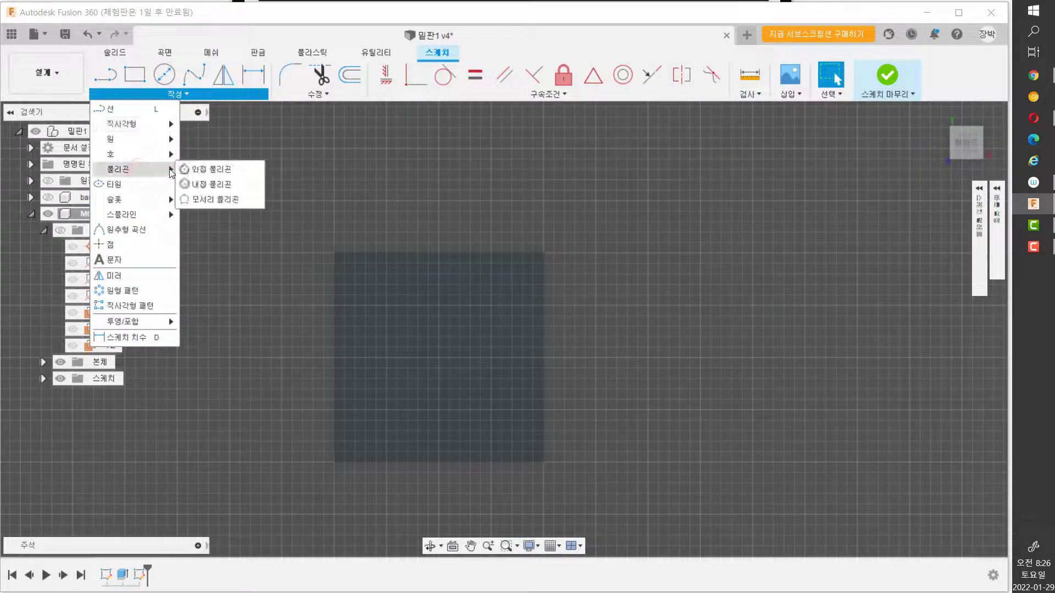
left_click(224, 170)
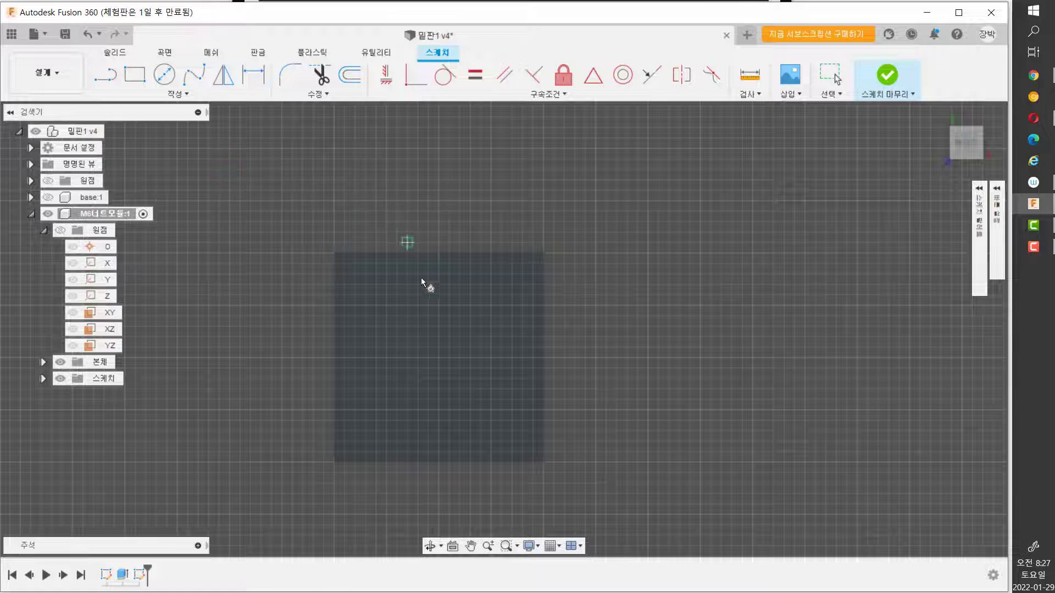
scroll(432, 362, "down", 2)
scroll(434, 358, "up", 4)
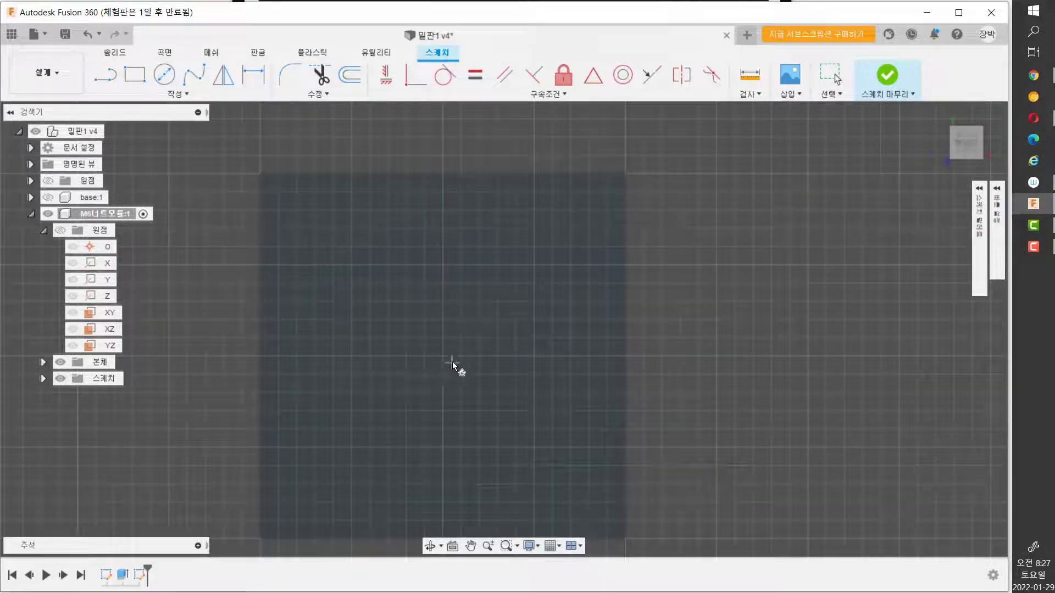
scroll(445, 358, "down", 2)
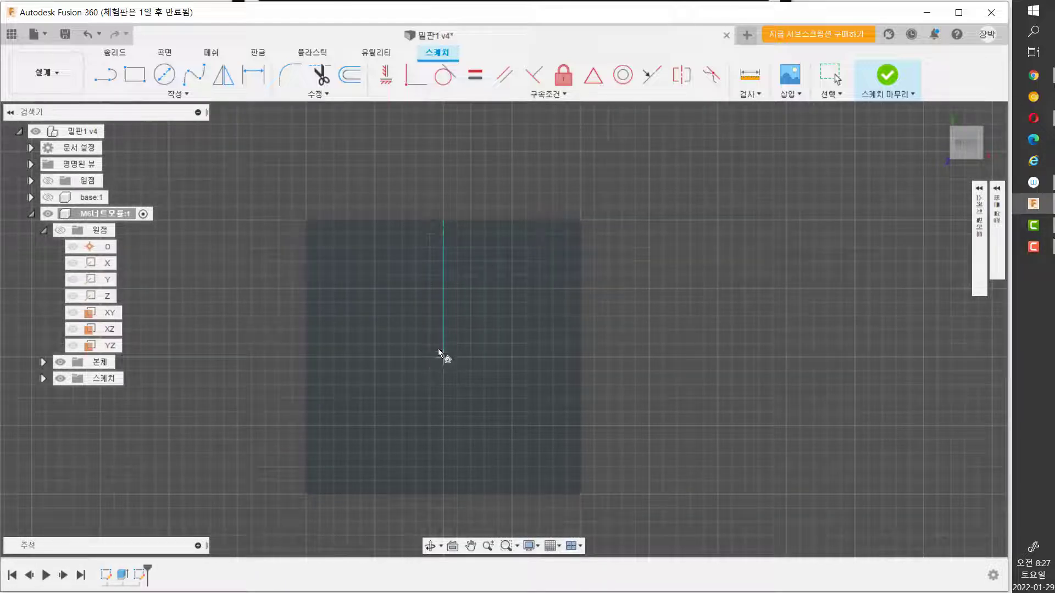
scroll(444, 357, "up", 1)
scroll(444, 358, "down", 2)
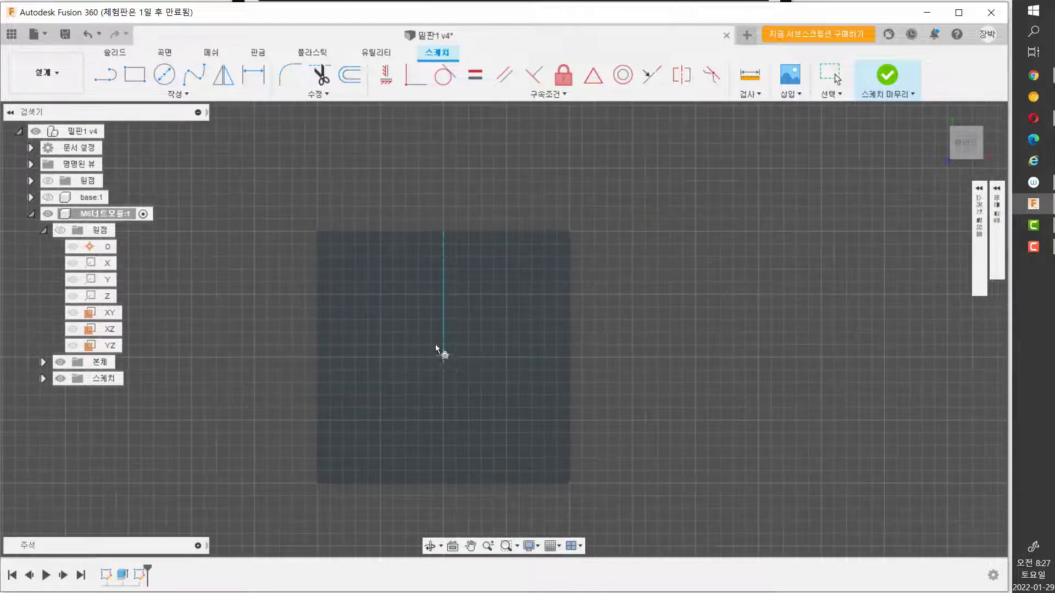
Place a sketch point at the centre of the square face and lock it with a Fix constraint.
left_click(178, 95)
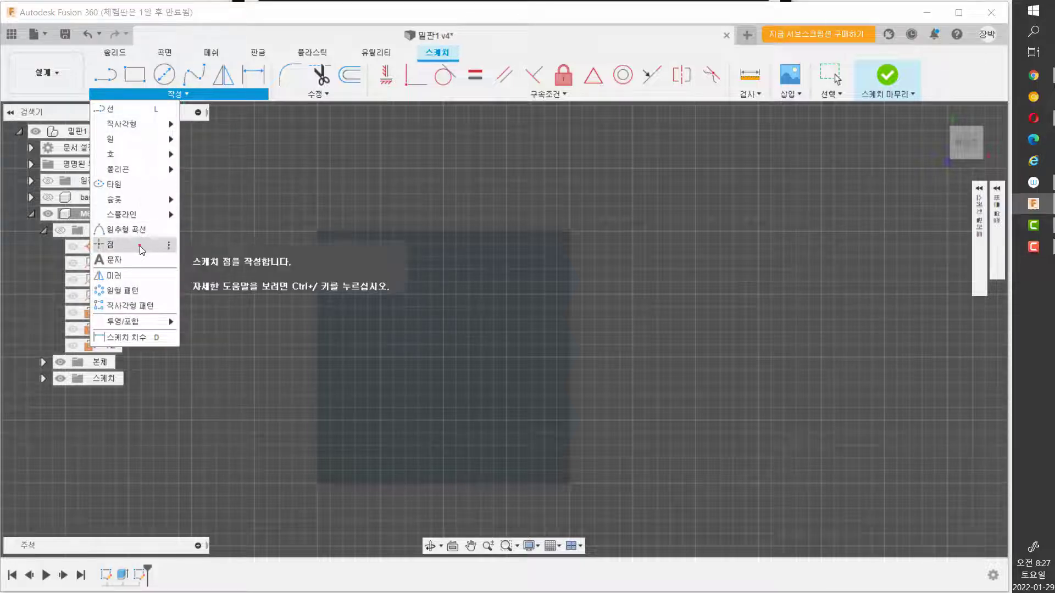
left_click(142, 243)
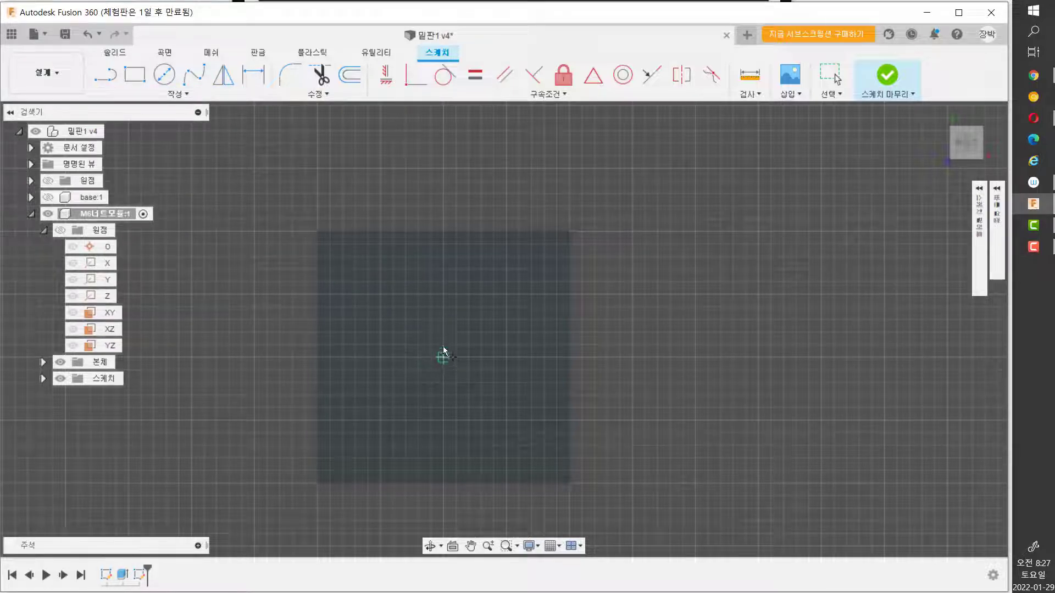
scroll(444, 358, "up", 2)
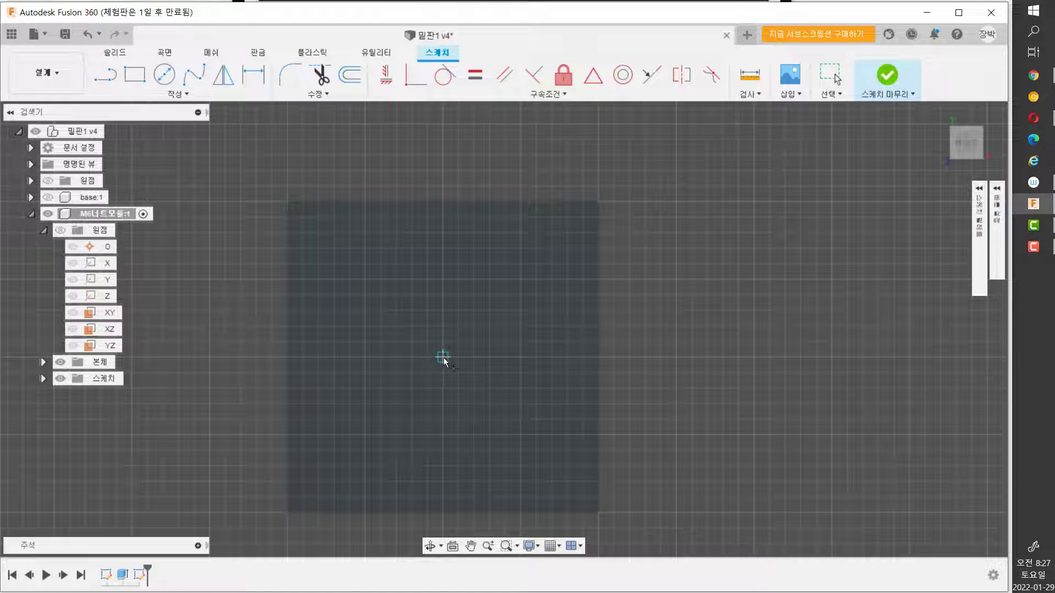
left_click(443, 357)
left_click(564, 76)
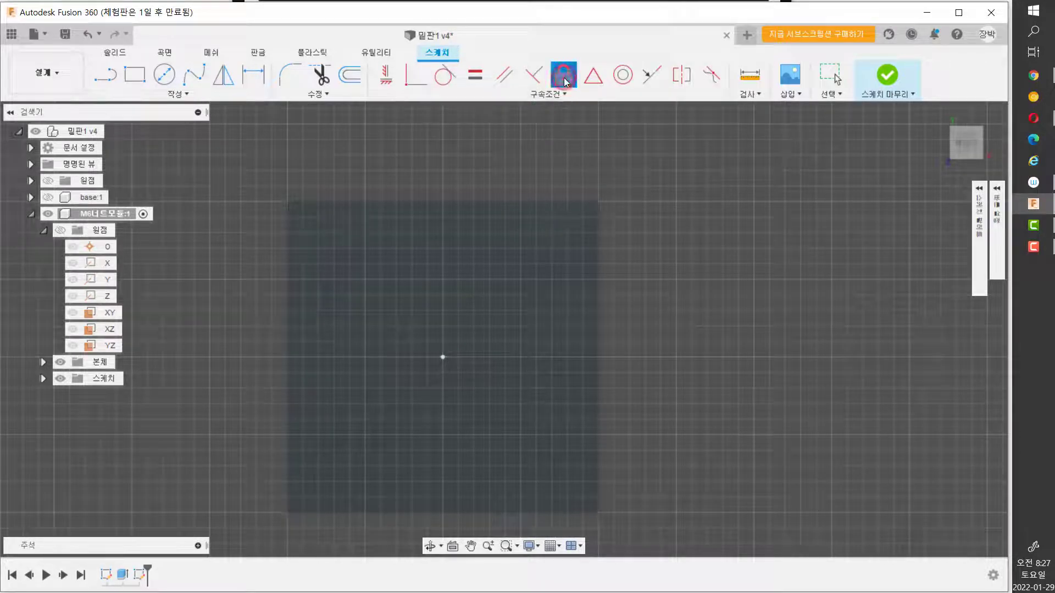
left_click(443, 358)
Draw a six-sided circumscribed polygon centred on the fixed point with radius M6NutR, and constrain its upper side to be horizontal.
left_click(187, 97)
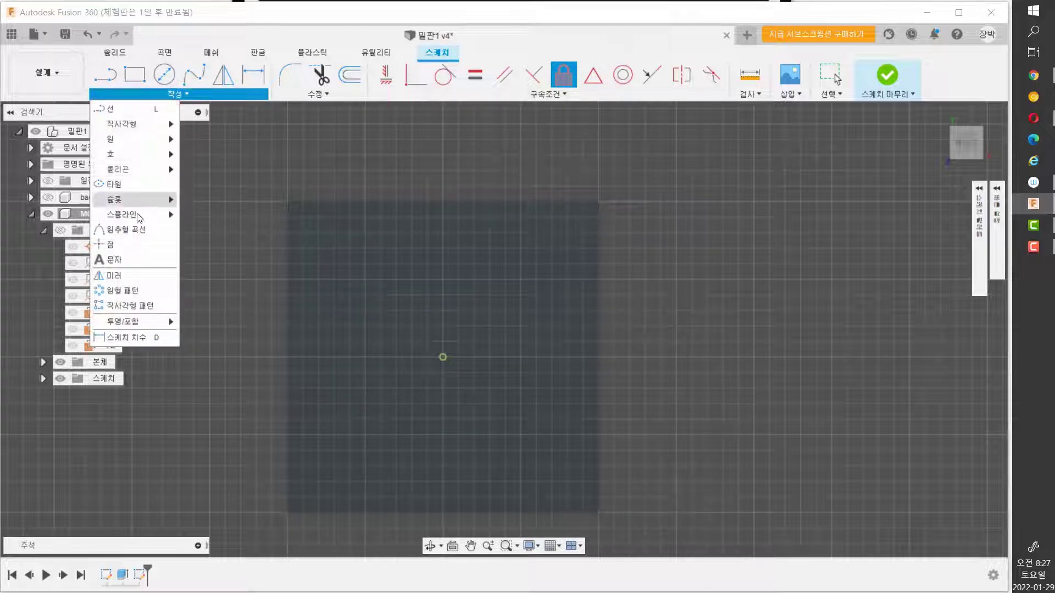
mouse_move(140, 169)
left_click(209, 171)
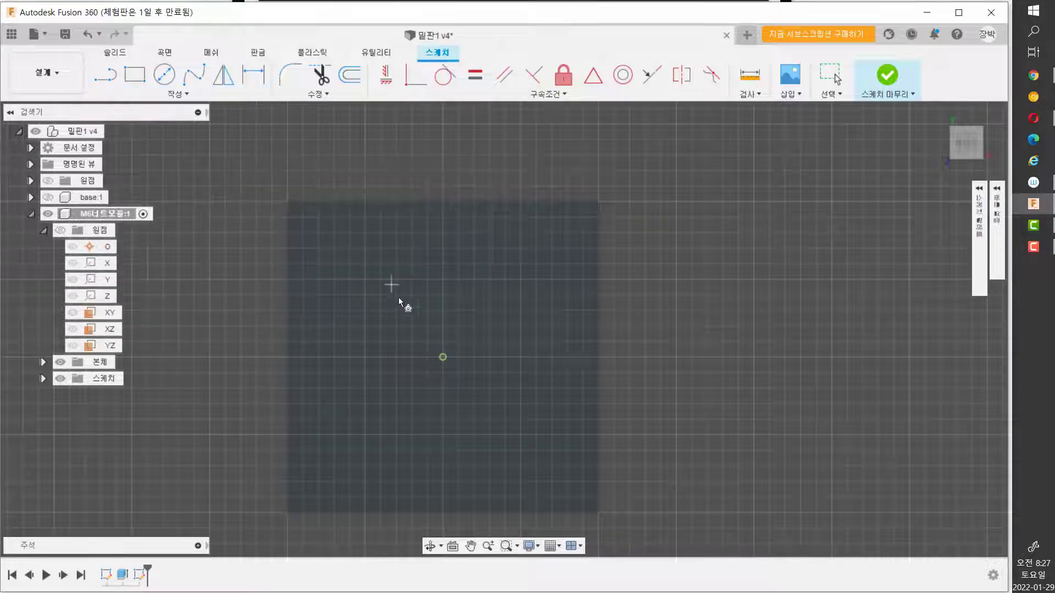
left_click(443, 358)
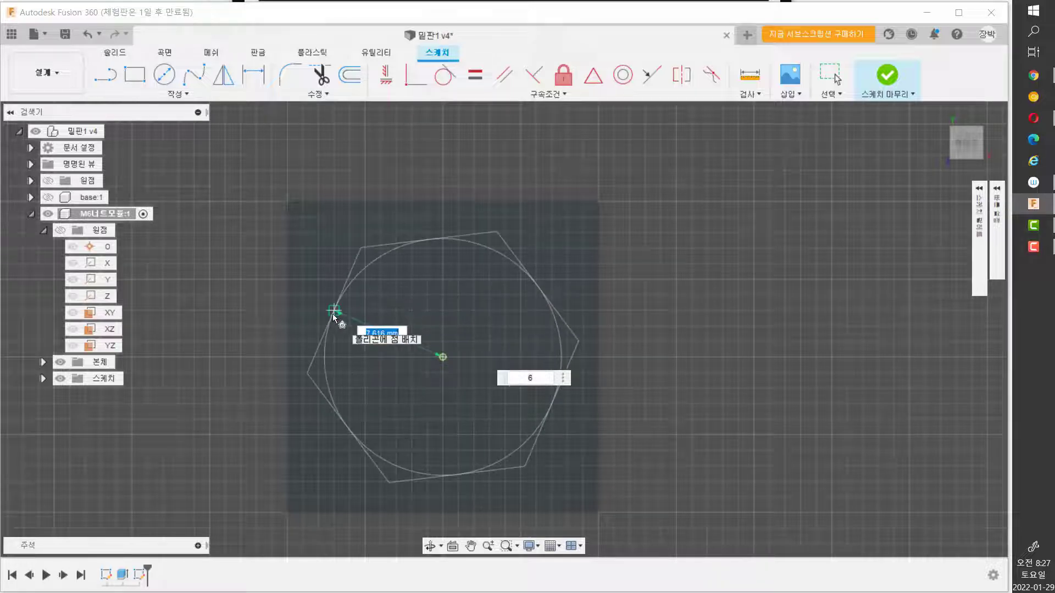
type("M")
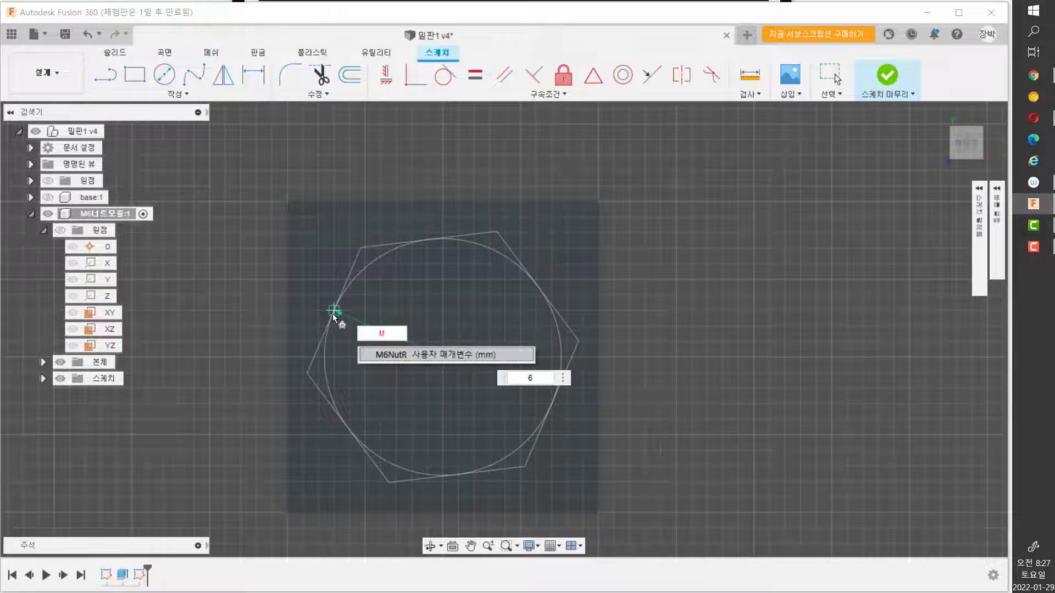
left_click(400, 355)
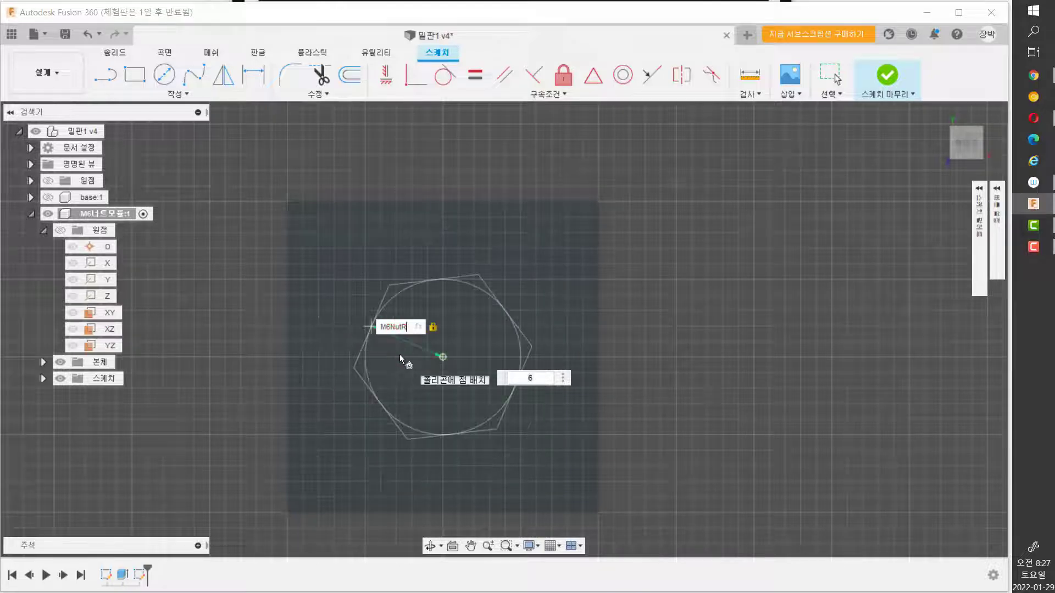
key("Return")
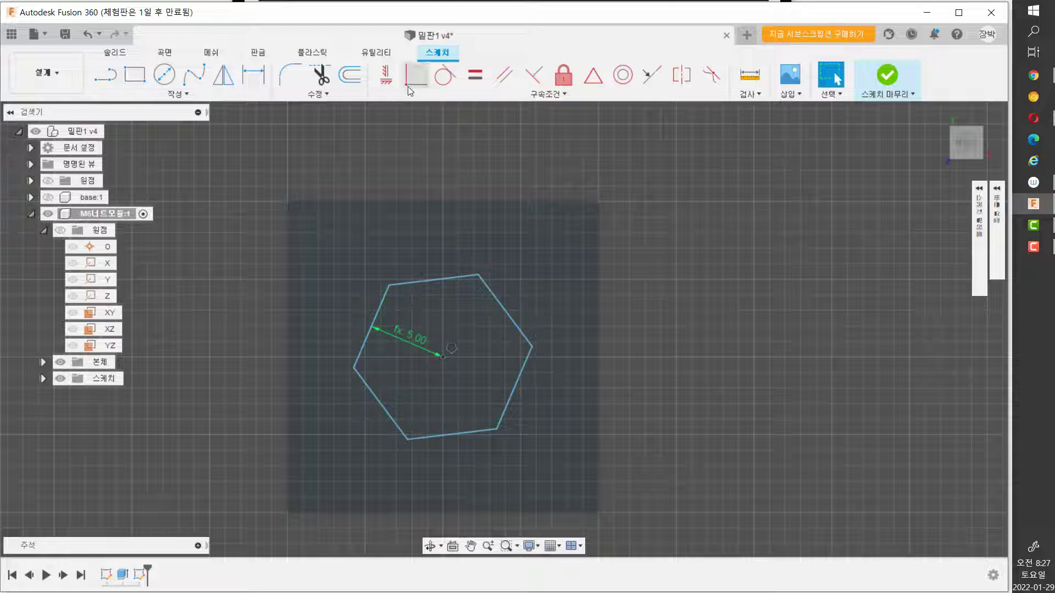
left_click(386, 76)
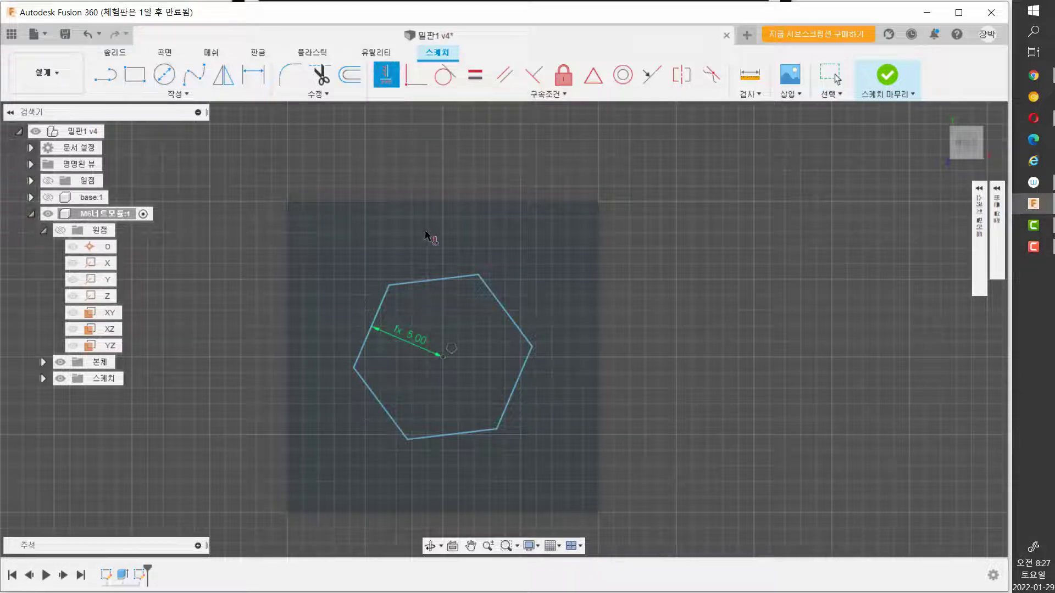
left_click(438, 281)
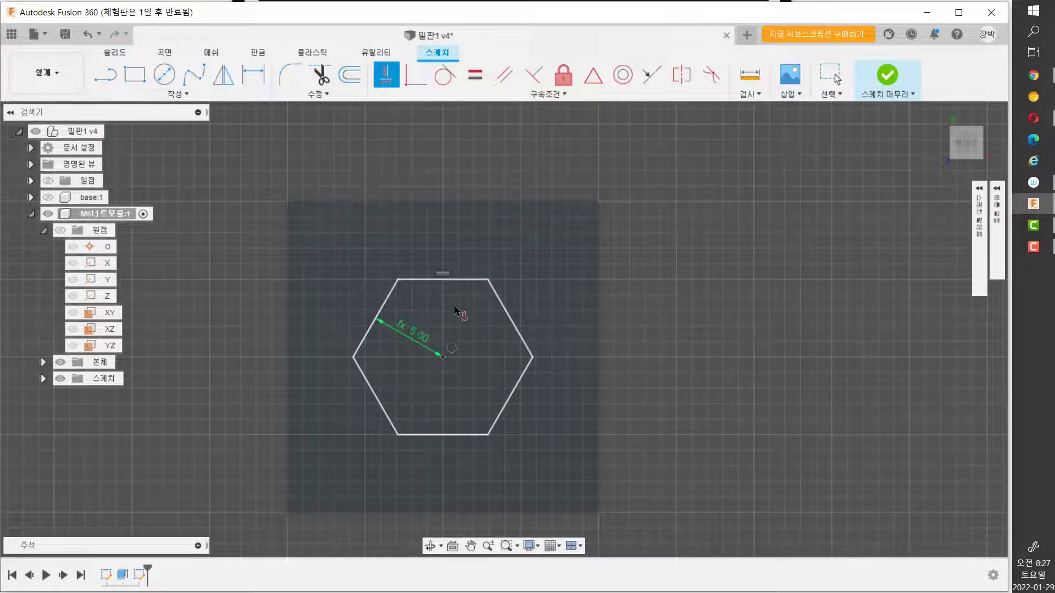
Extrude the hexagon profile by -6 mm as a cut into the block.
scroll(468, 347, "down", 4)
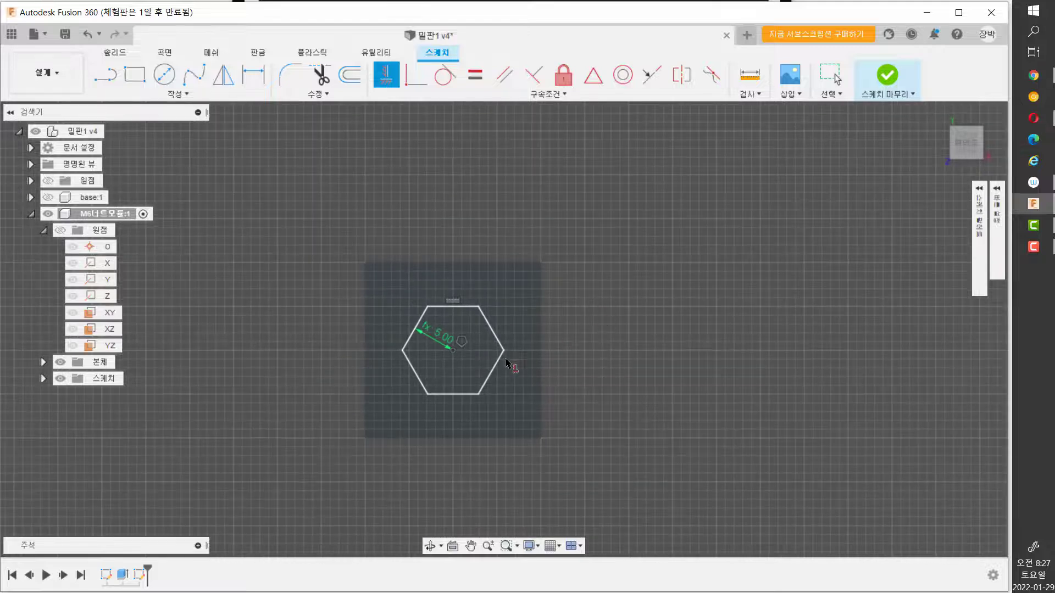
scroll(477, 327, "up", 1)
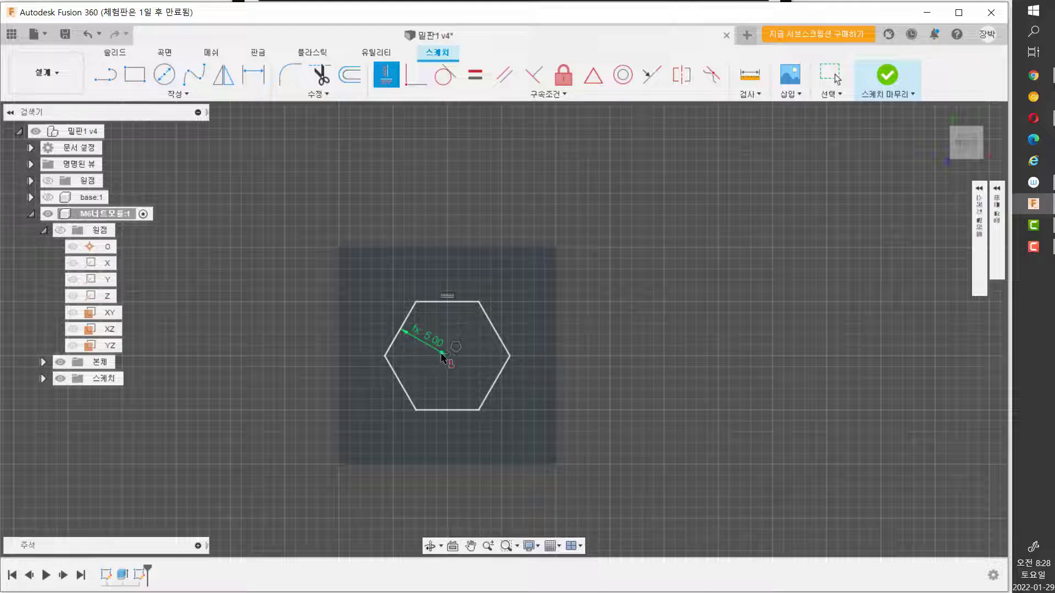
key("e")
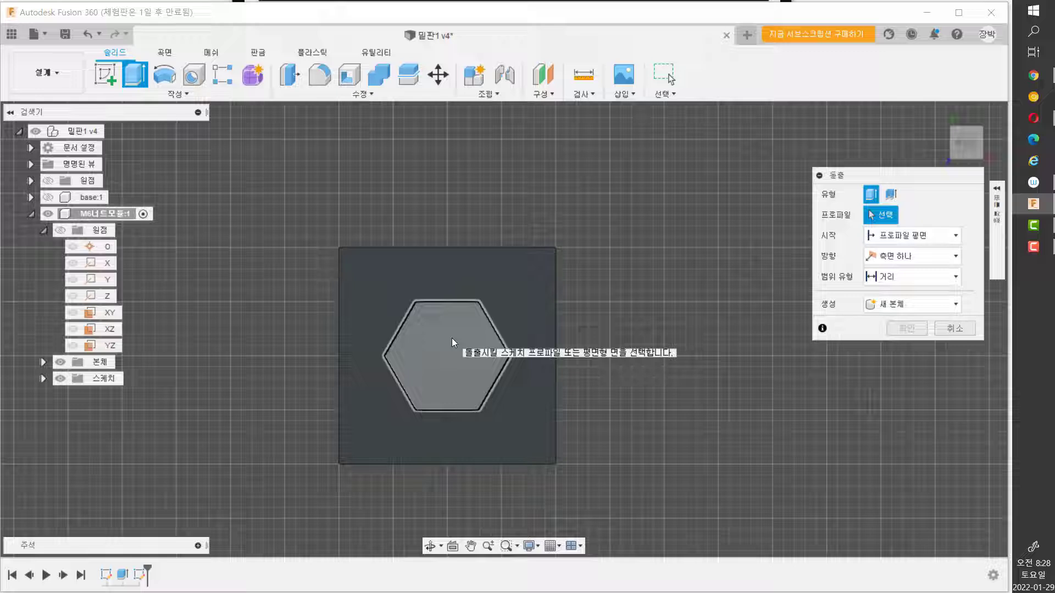
left_click(452, 342)
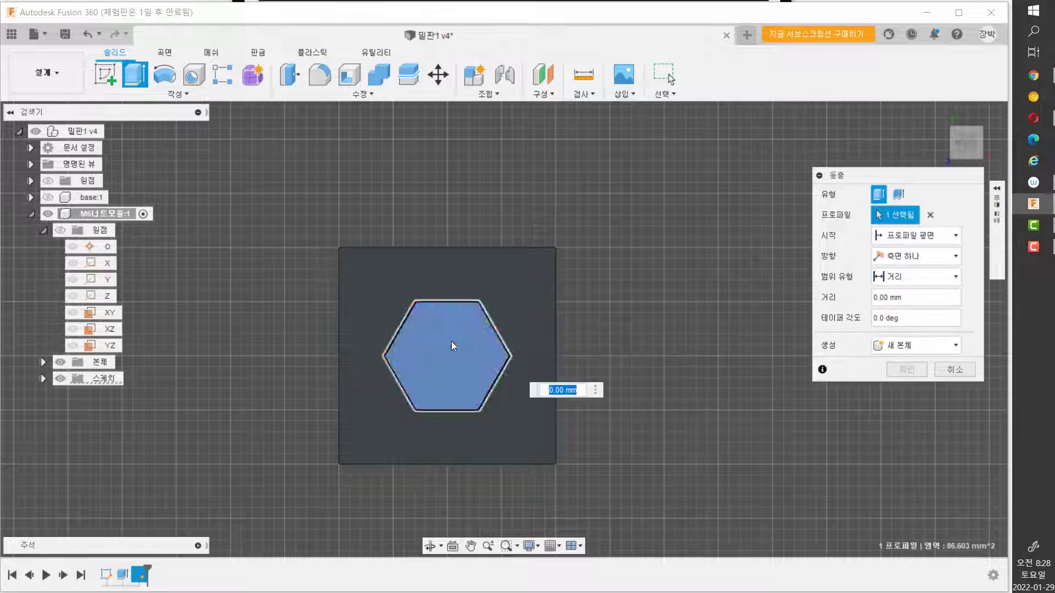
key("BackSpace")
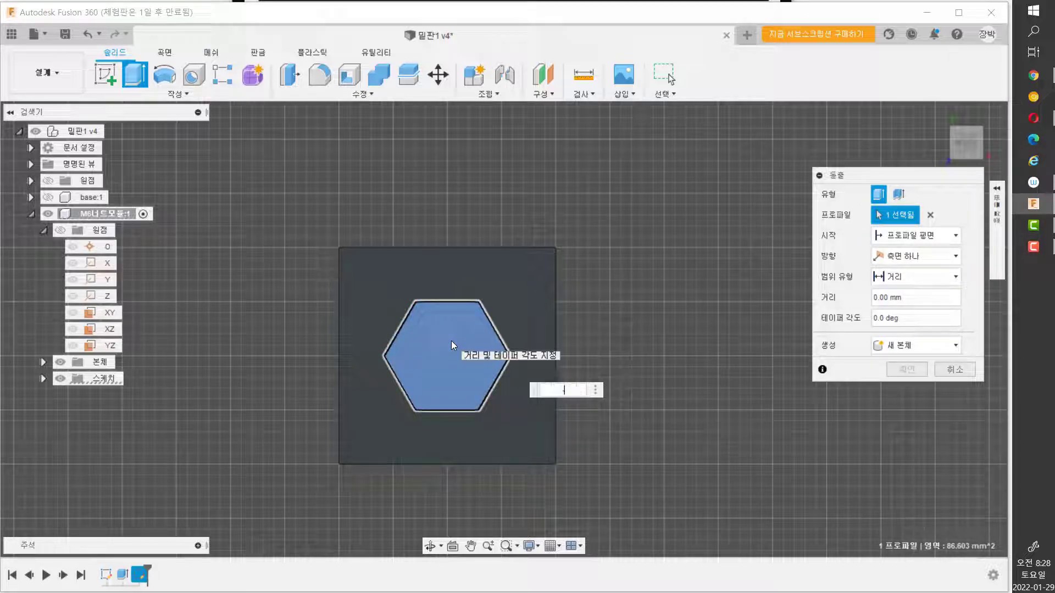
type("-6")
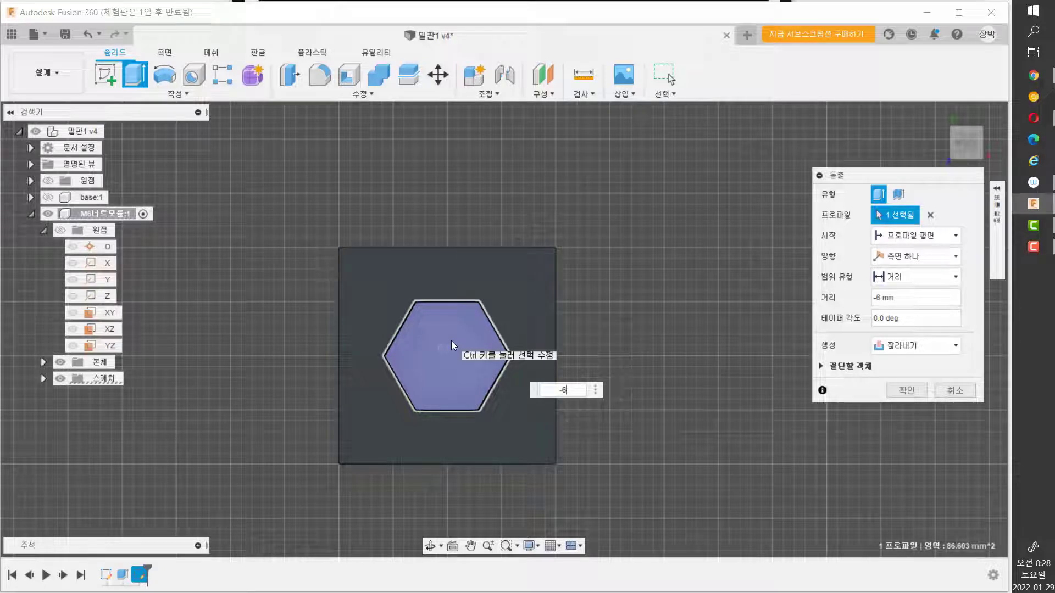
key("Return")
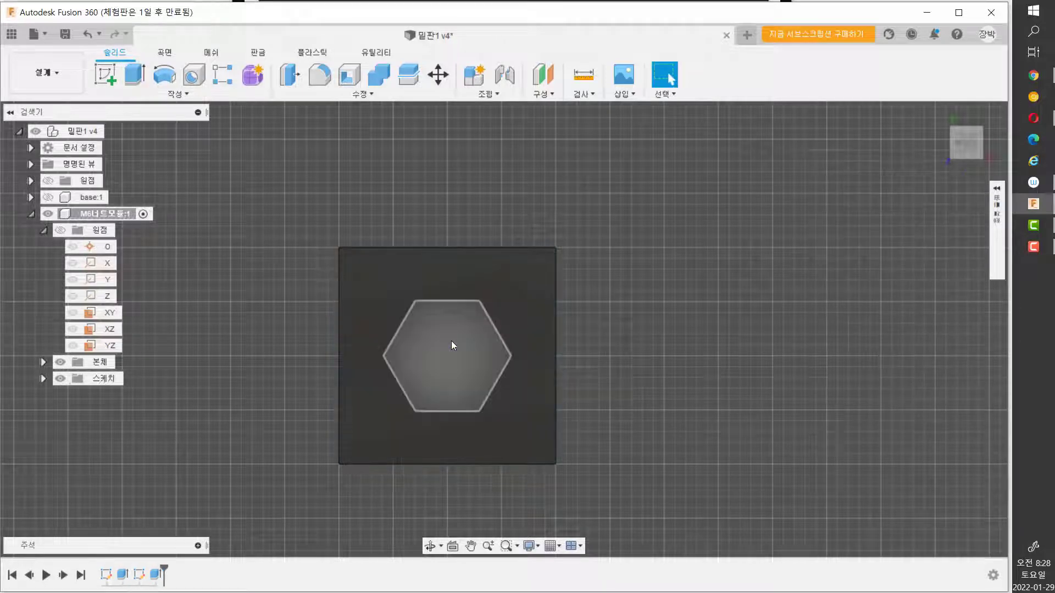
middle_click_drag(539, 355, 537, 276, "shift")
key("Escape")
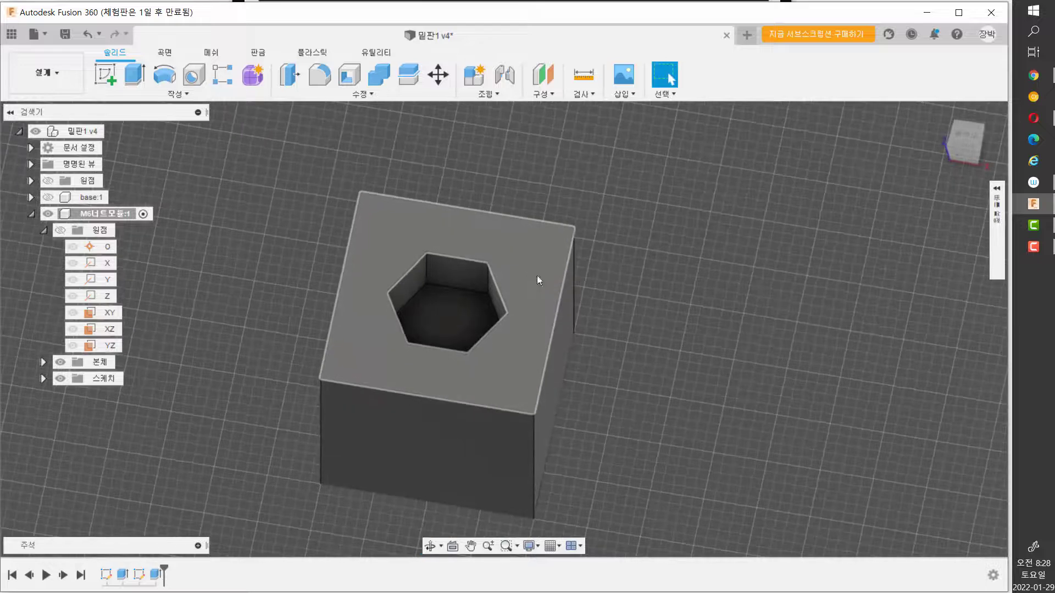
Sketch a 6 mm diameter circle at the centre of the hexagonal pocket's floor, and check the M6 row in the nut size chart.
left_click(105, 75)
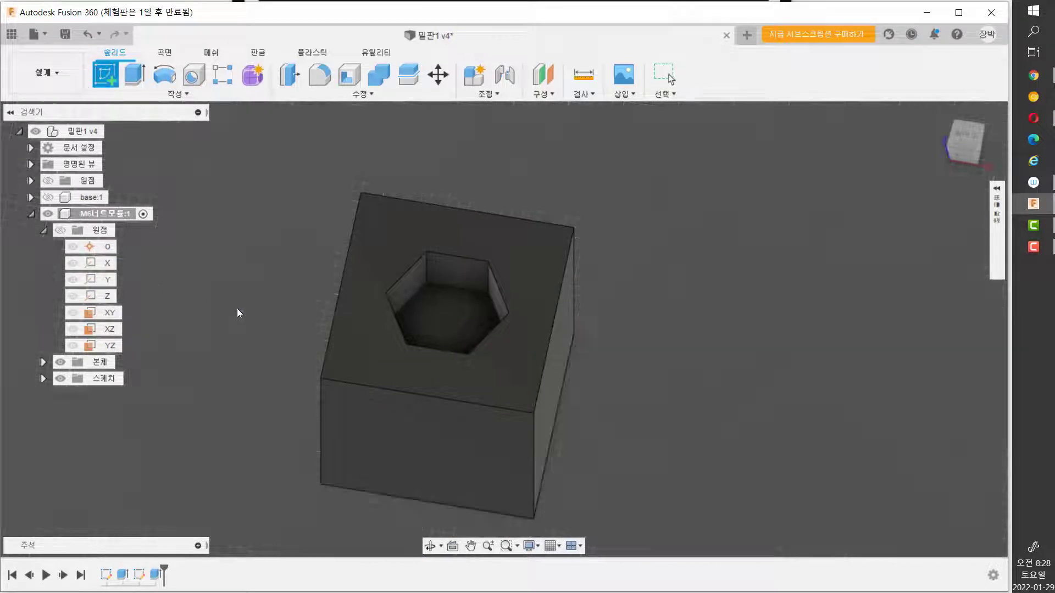
left_click(450, 317)
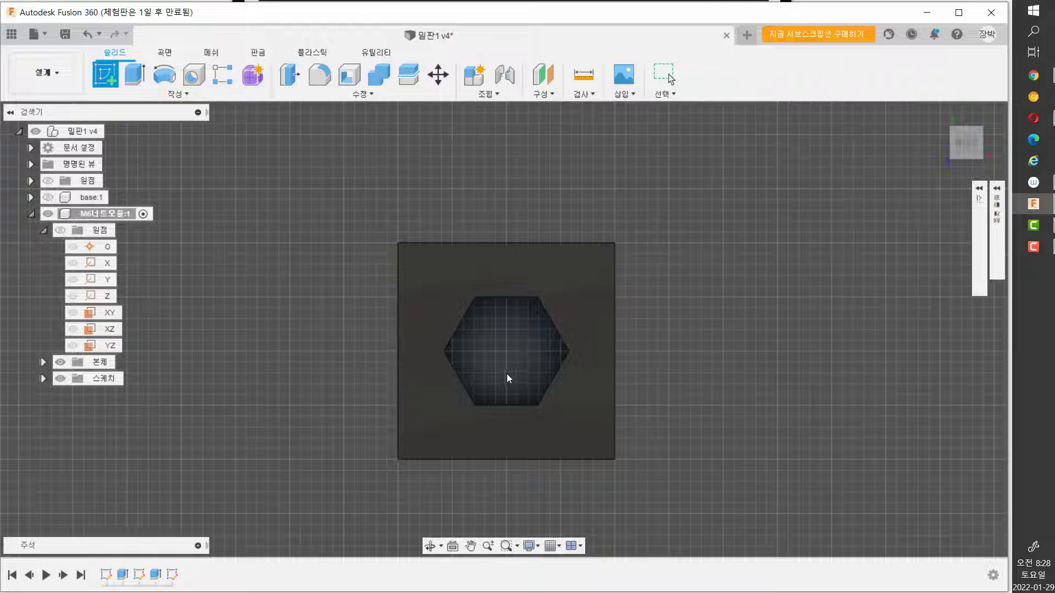
key("c")
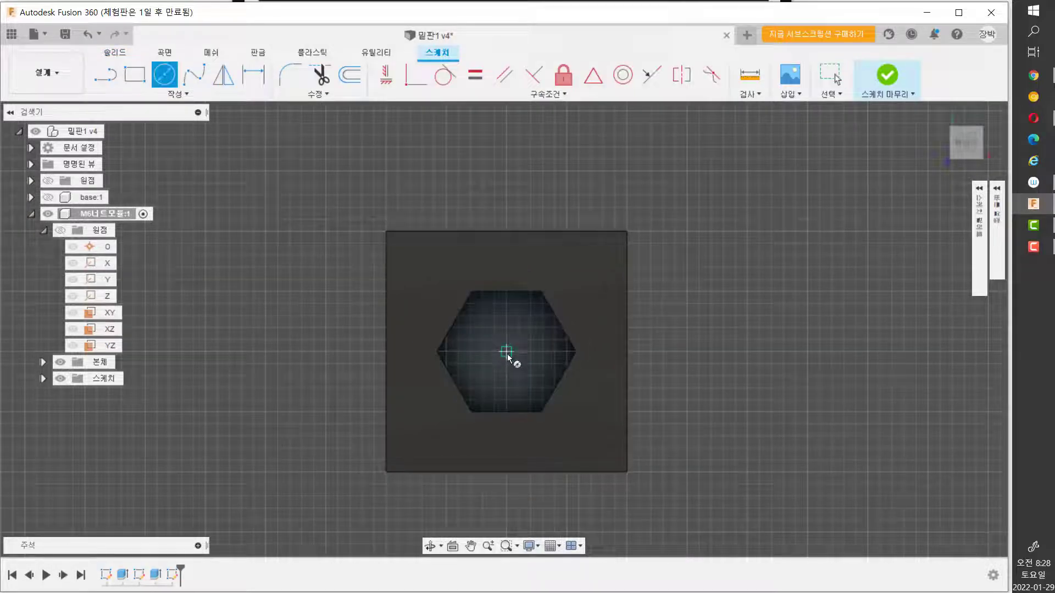
left_click(506, 351)
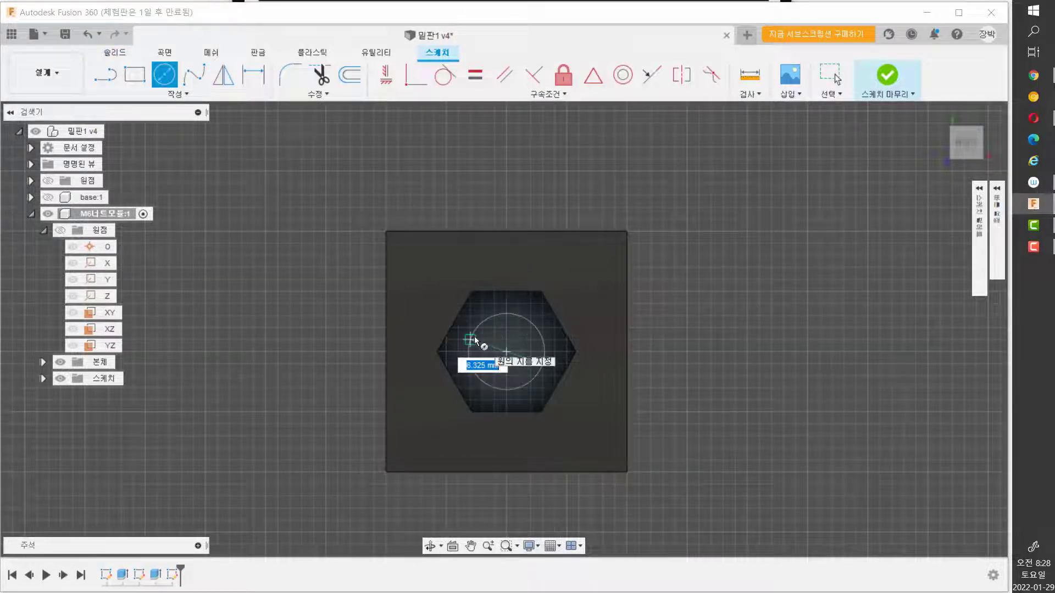
type("6")
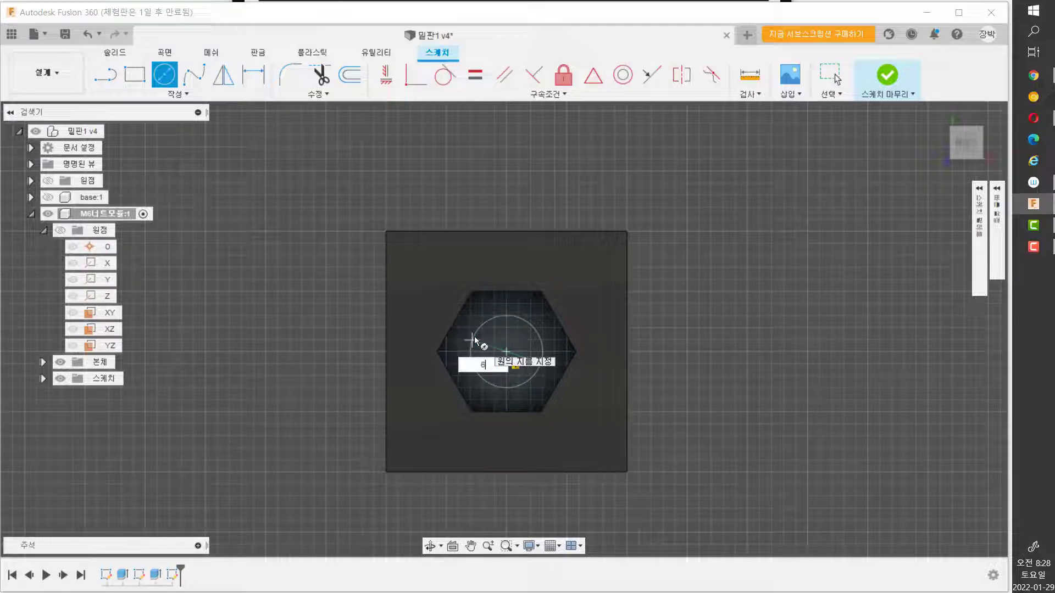
key("Return")
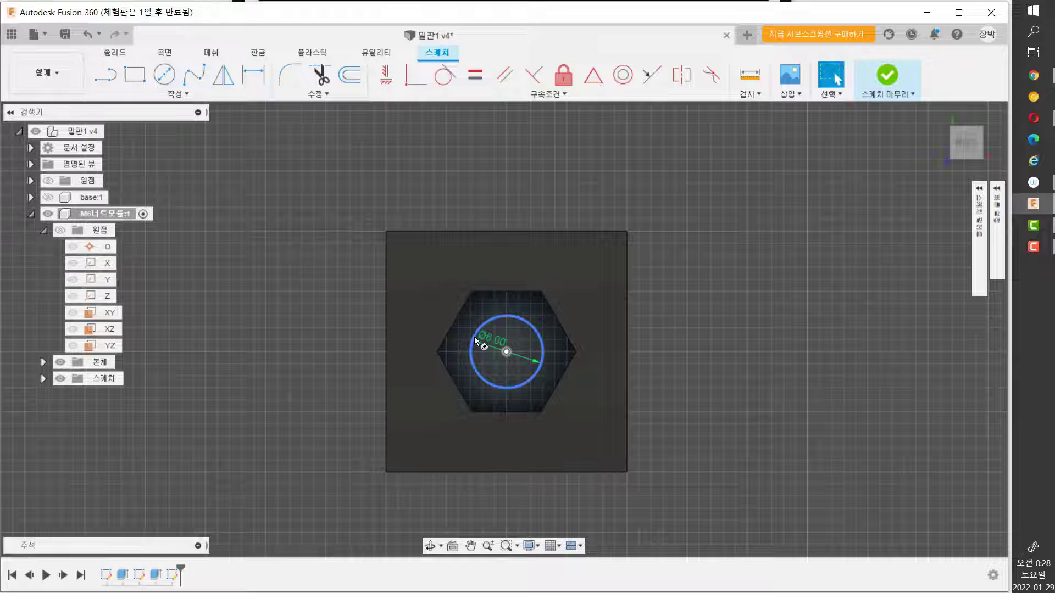
key("Escape")
left_click_drag(650, 0, 661, 36)
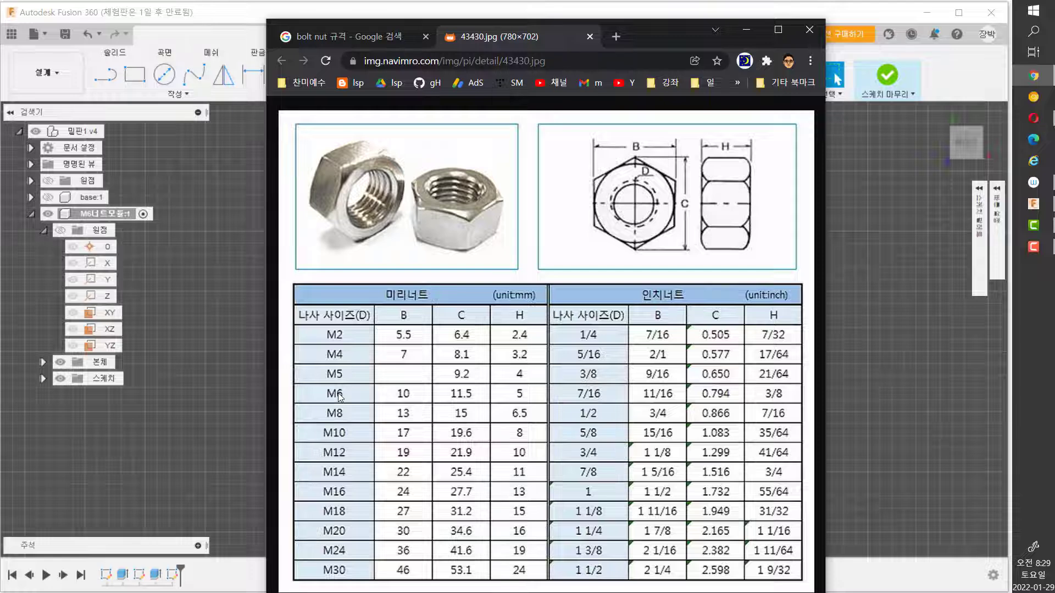
left_click_drag(666, 28, 623, 0)
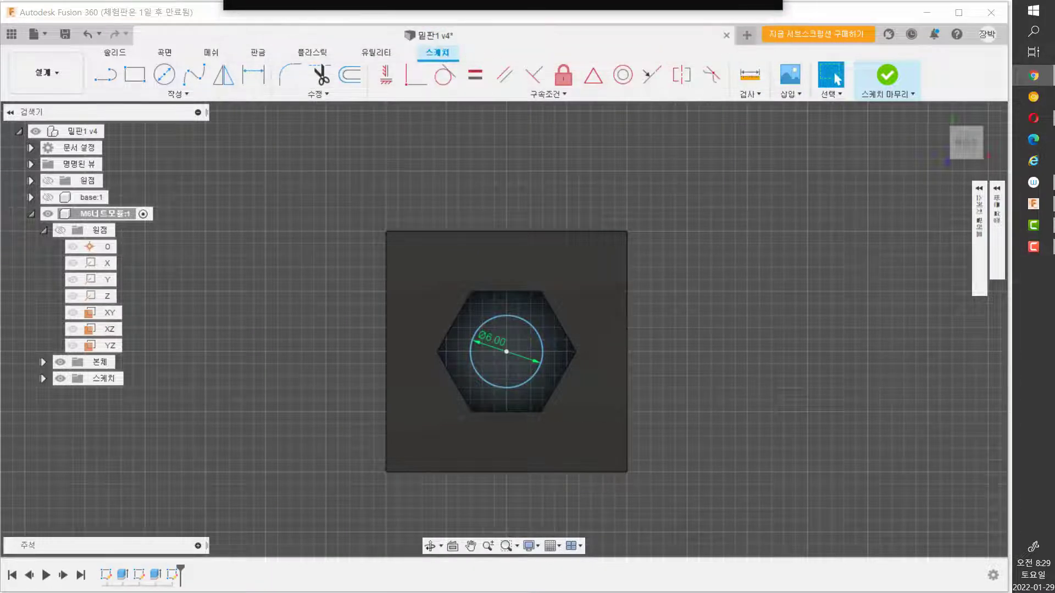
Extrude the circle profile by -10 mm to cut a round bolt hole below the hexagonal pocket.
left_click(518, 343)
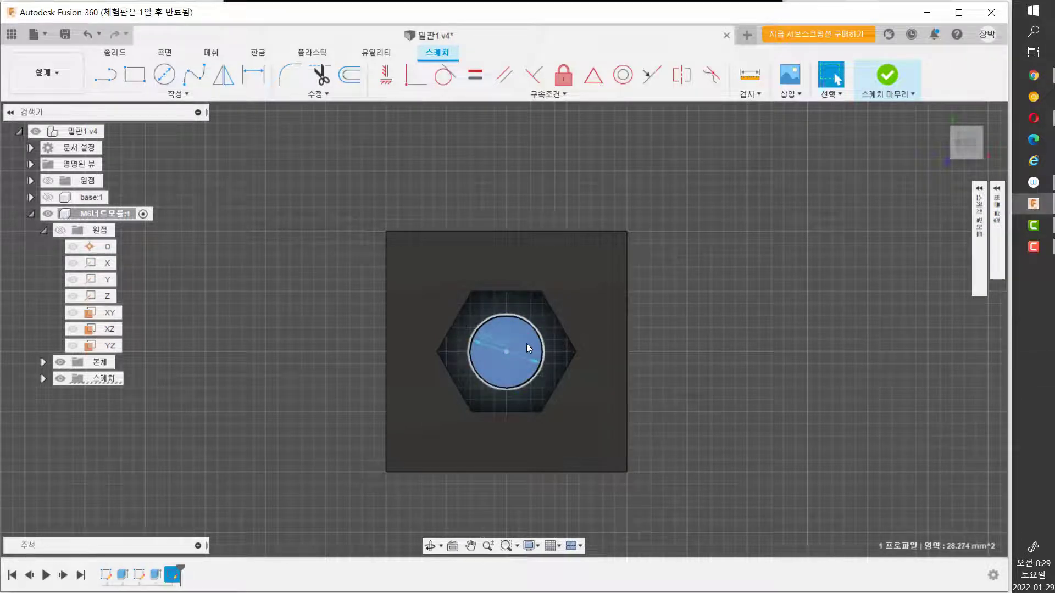
type("e")
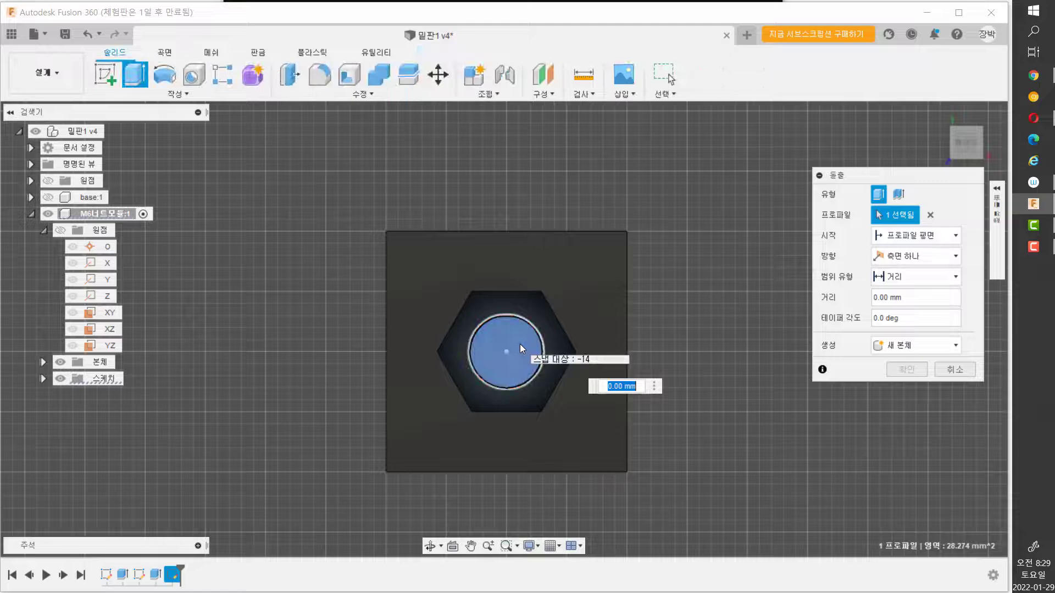
type("-10")
key("Return")
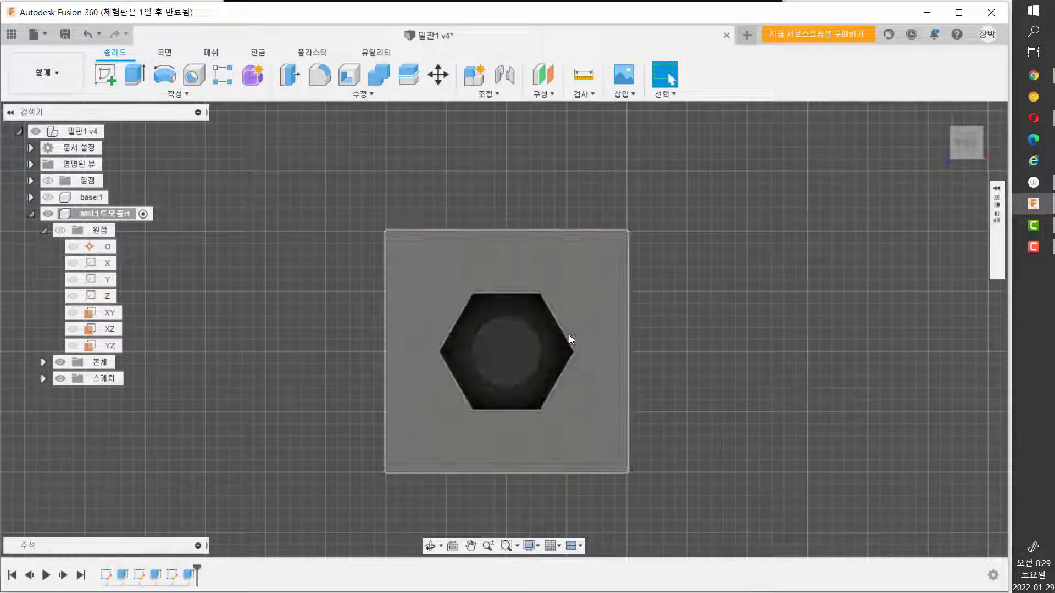
middle_click_drag(581, 358, 532, 217, "shift")
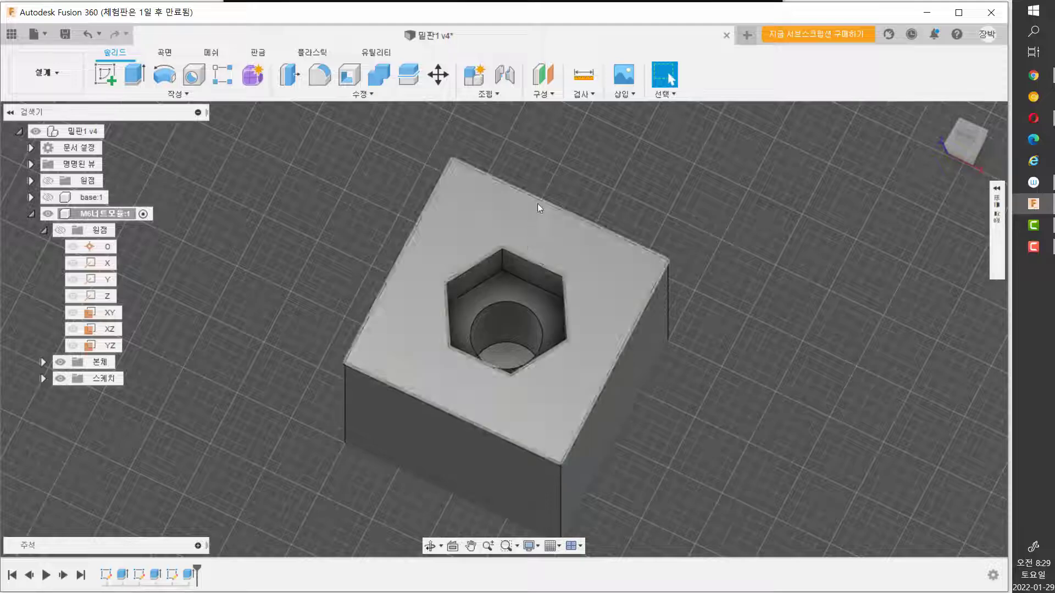
Chamfer all six edges at the mouth of the hexagonal pocket with an equal distance of 1 mm.
middle_click_drag(560, 170, 495, 298, "shift")
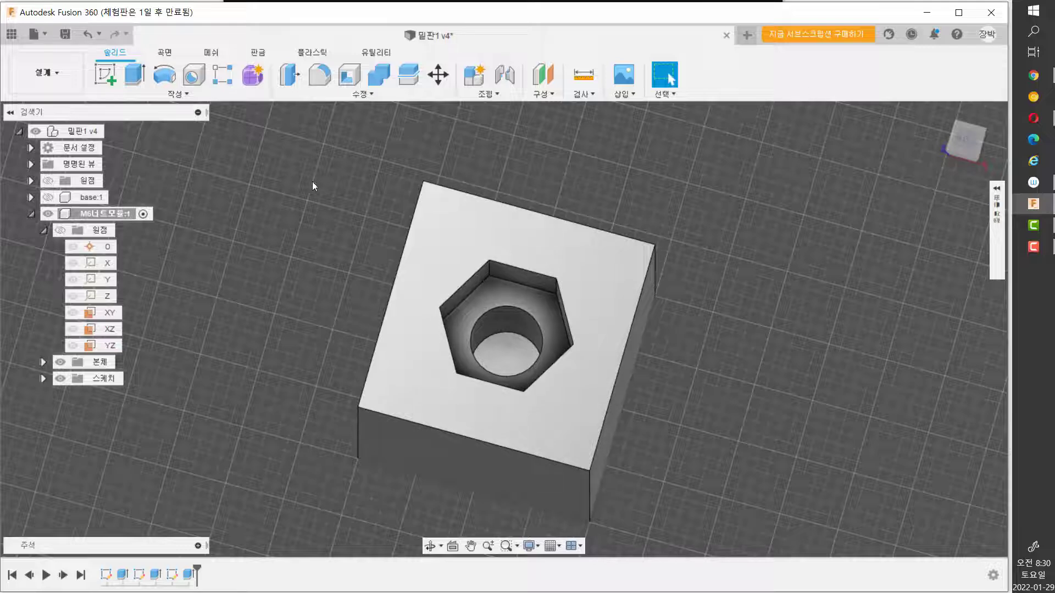
left_click(364, 94)
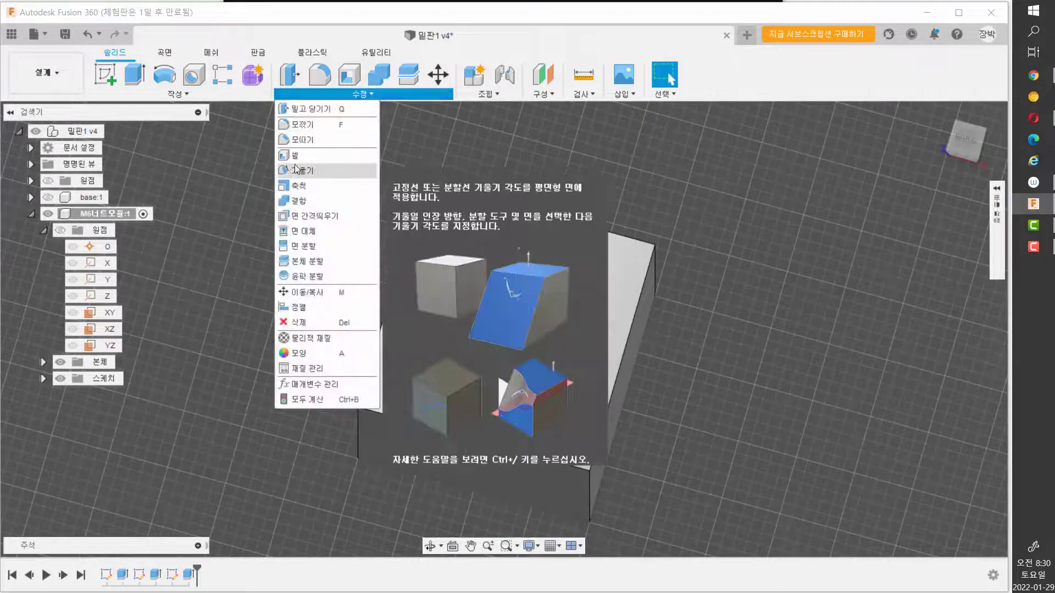
left_click(303, 142)
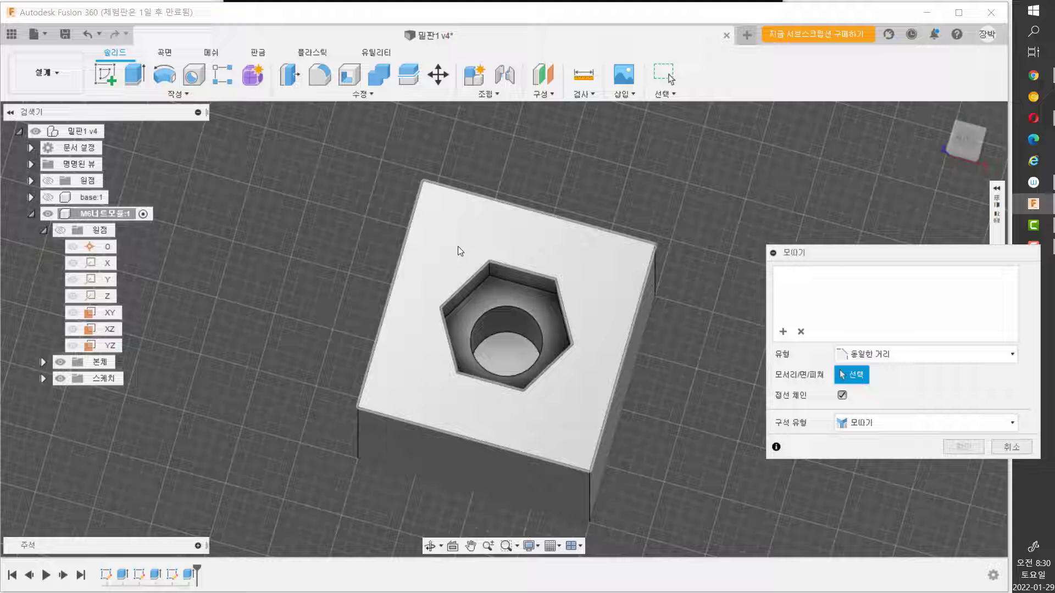
left_click(472, 276)
left_click(511, 266)
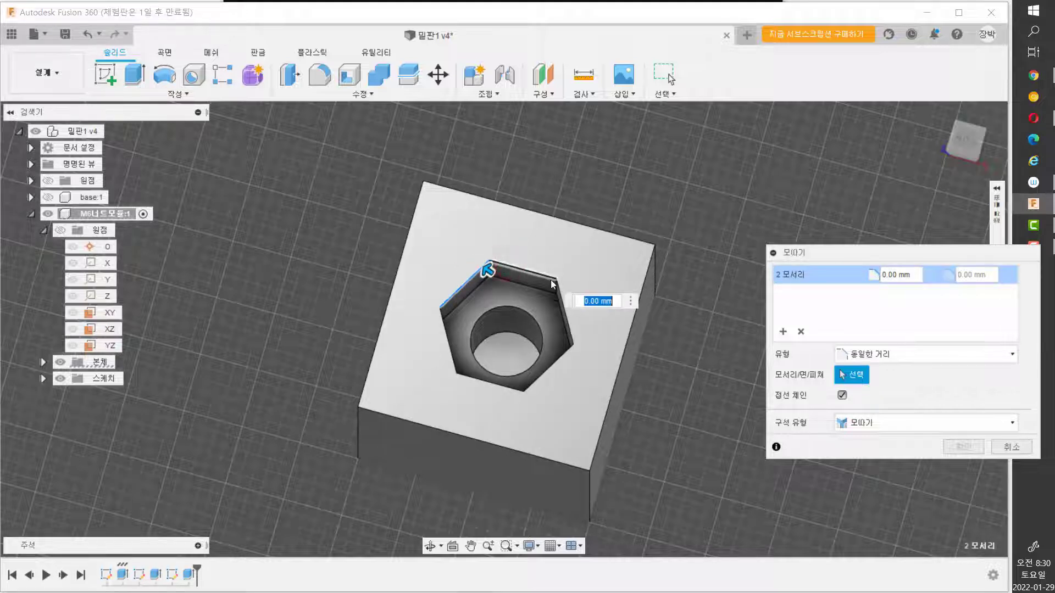
left_click(569, 321)
left_click(559, 359)
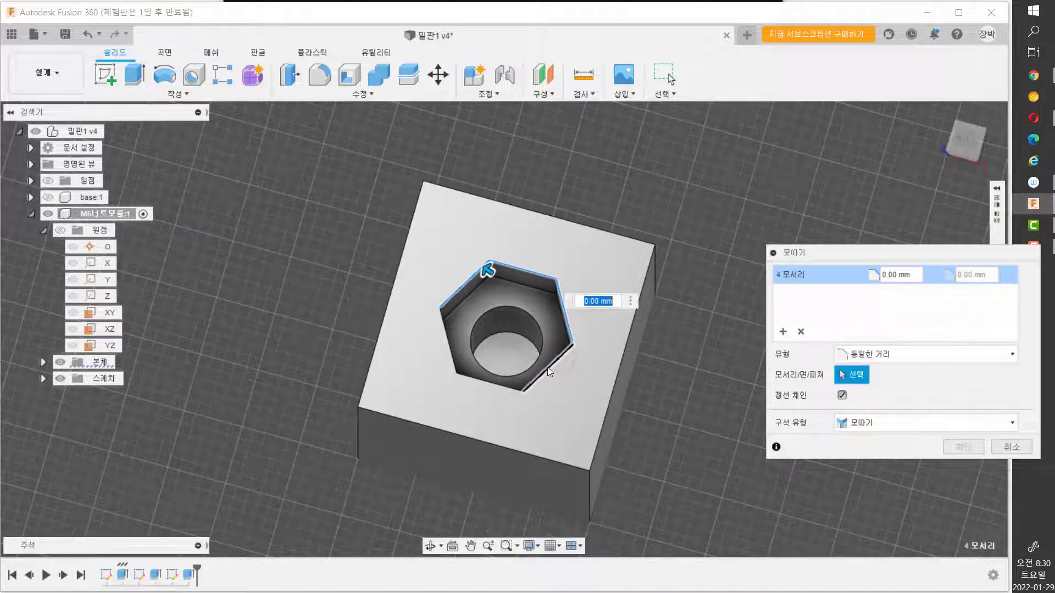
left_click(506, 385)
left_click(450, 352)
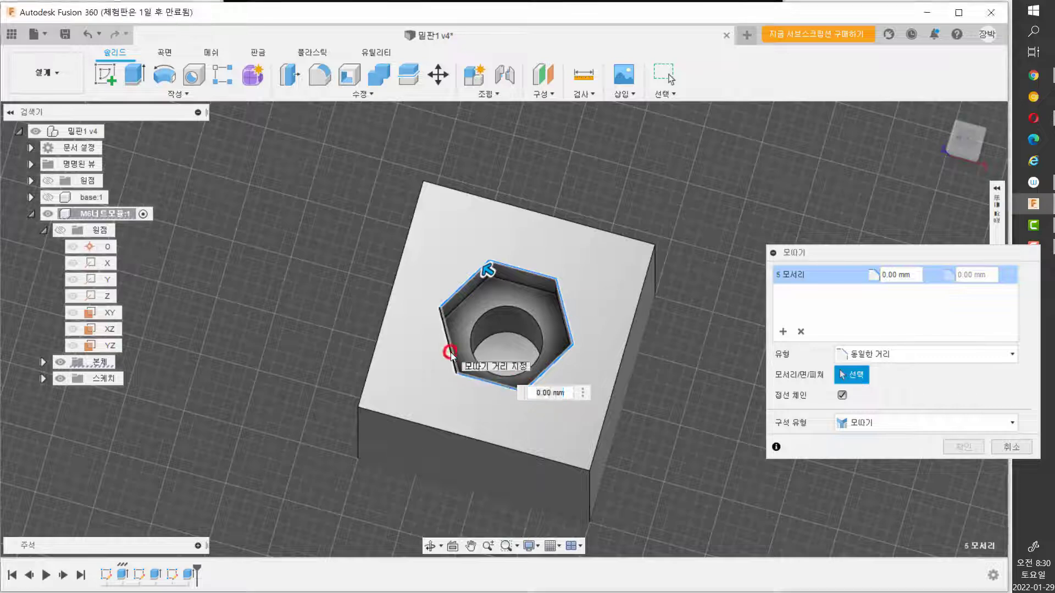
type("1")
key("Return")
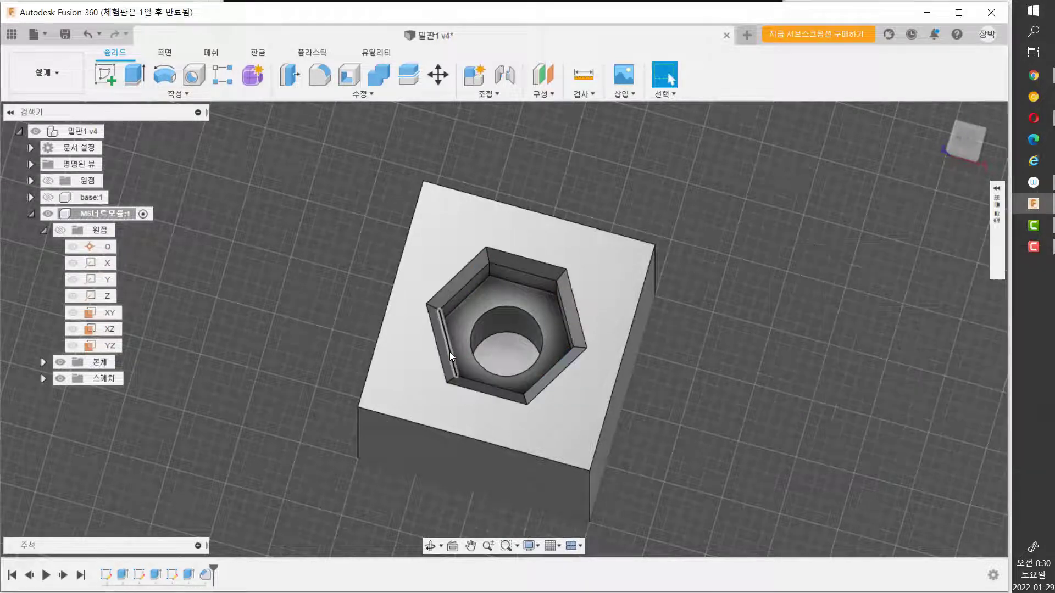
Collapse the nut module's origin folder, expand its bodies folder and select the body to review the finished block.
mouse_move(593, 404)
middle_mouse_down("shift")
mouse_move(533, 310)
mouse_move(558, 384)
mouse_move(523, 377)
mouse_move(510, 402)
mouse_move(608, 384)
mouse_move(595, 392)
middle_mouse_up("shift")
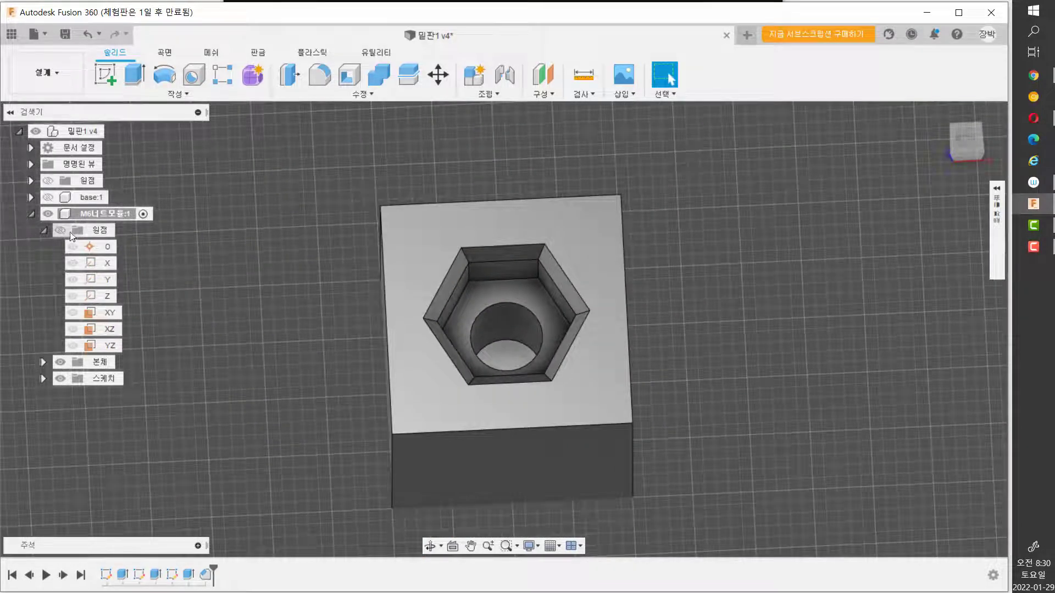
left_click(44, 231)
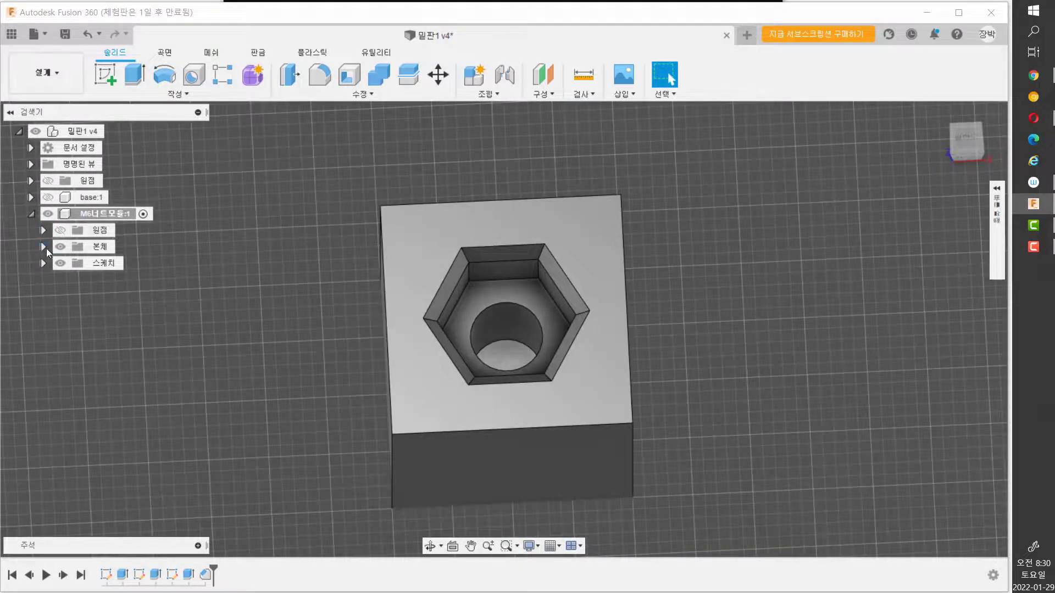
left_click(44, 247)
left_click(107, 264)
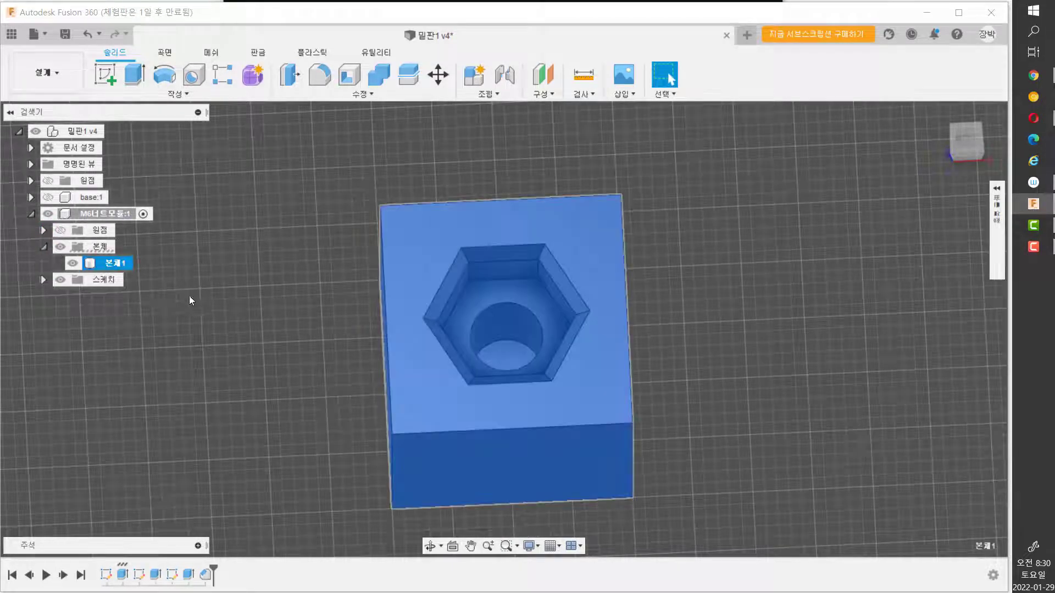
middle_click_drag(334, 354, 313, 348, "shift")
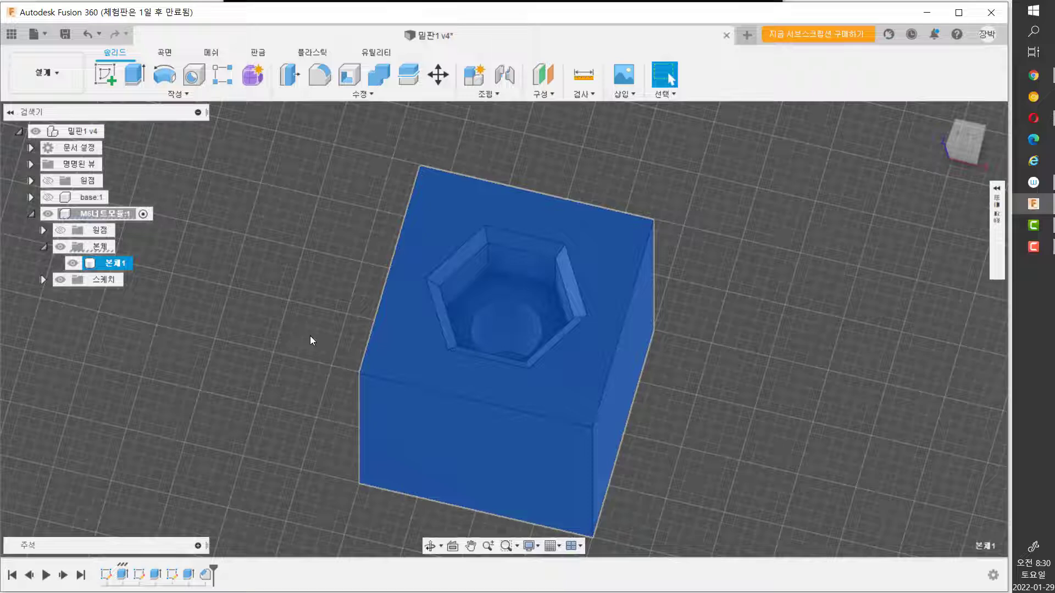
scroll(310, 335, "down", 5)
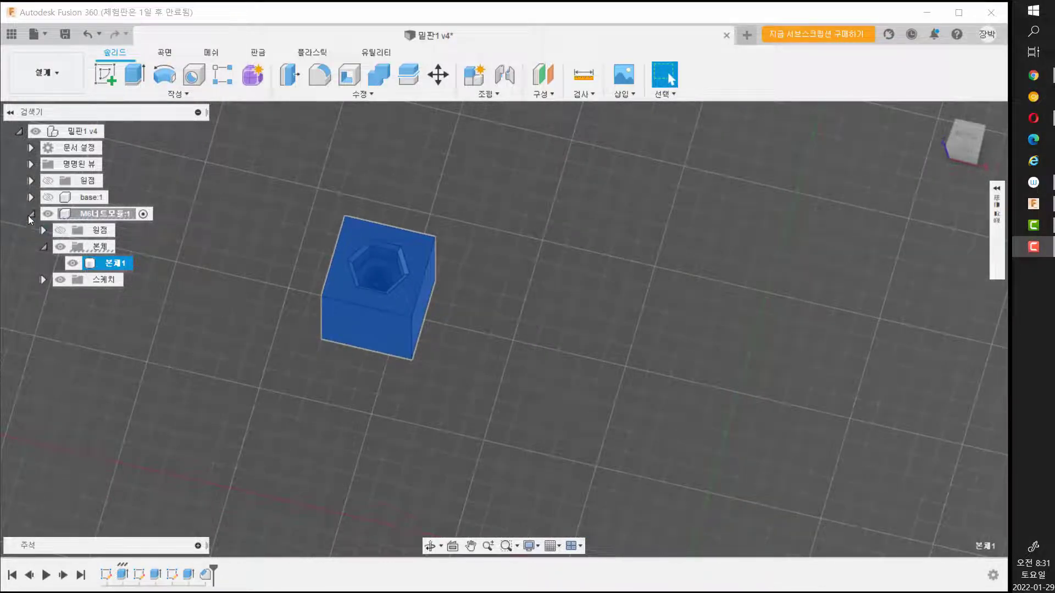
Show the base component alongside the nut module and make base the active component.
left_click(48, 197)
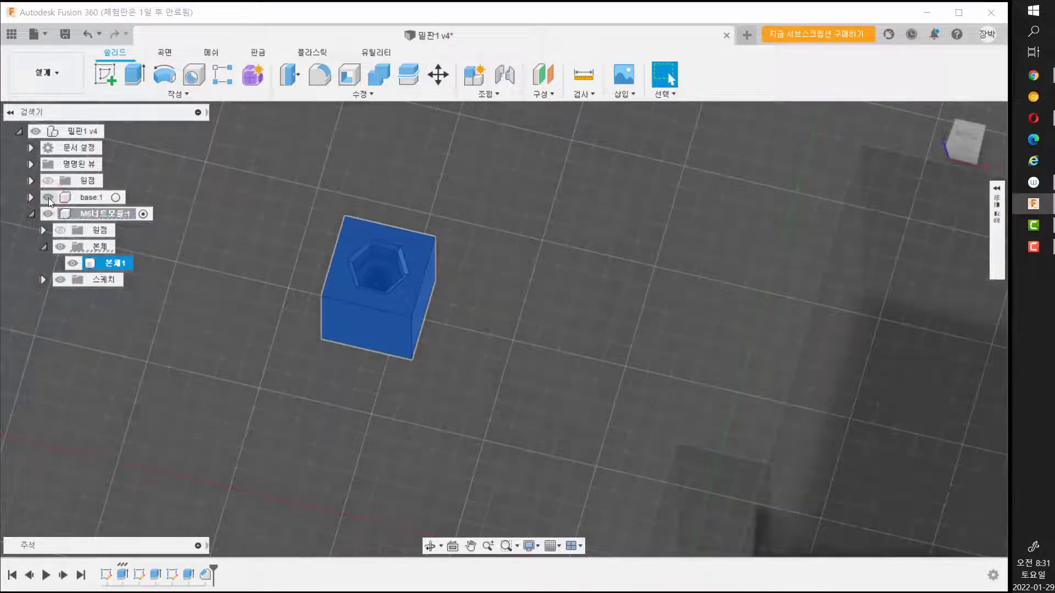
scroll(642, 300, "down", 6)
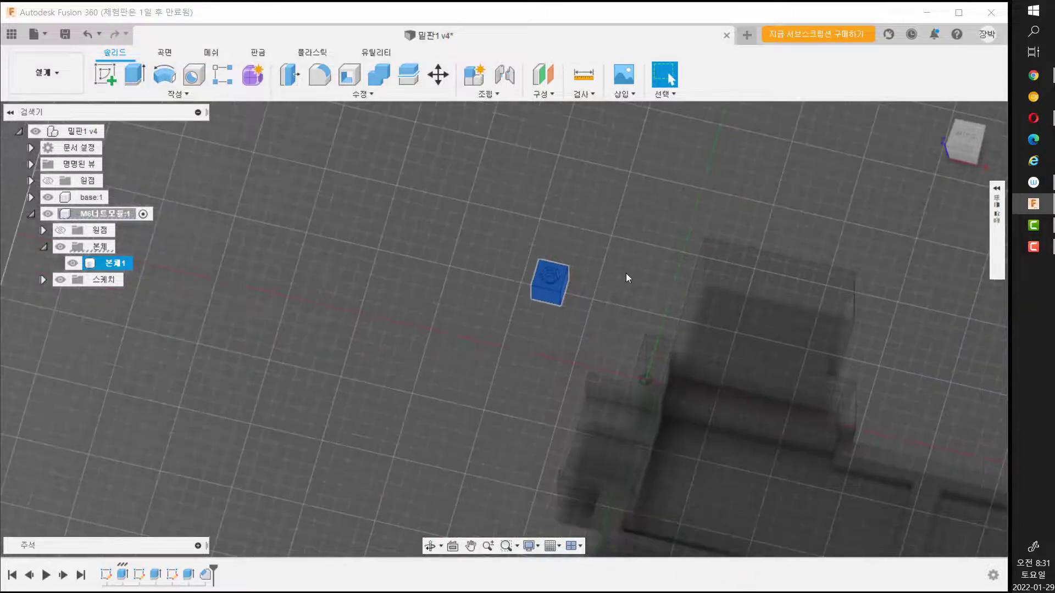
middle_click_drag(608, 266, 337, 269, "shift")
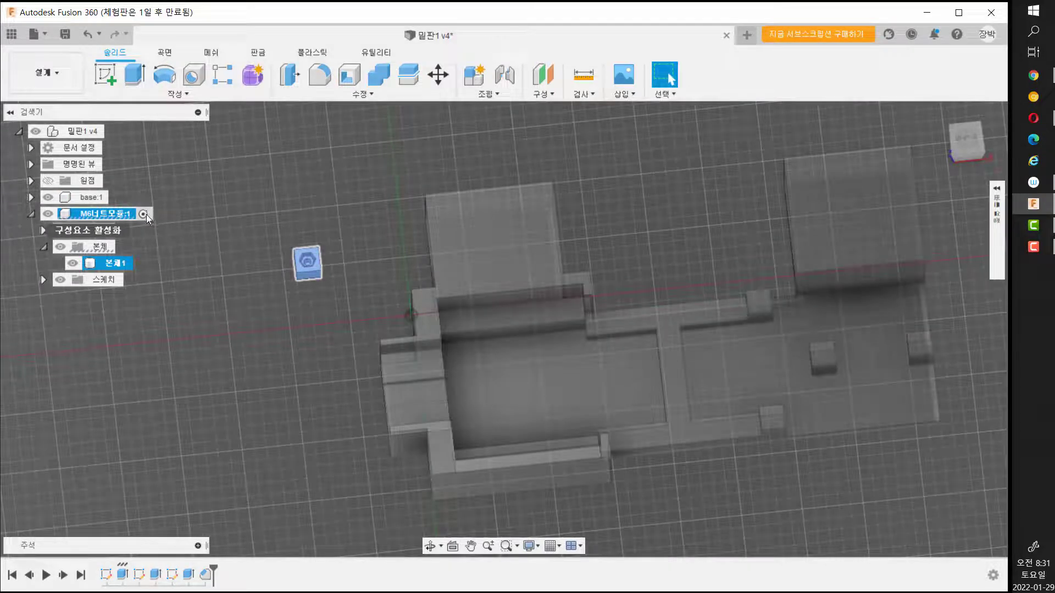
left_click(143, 215)
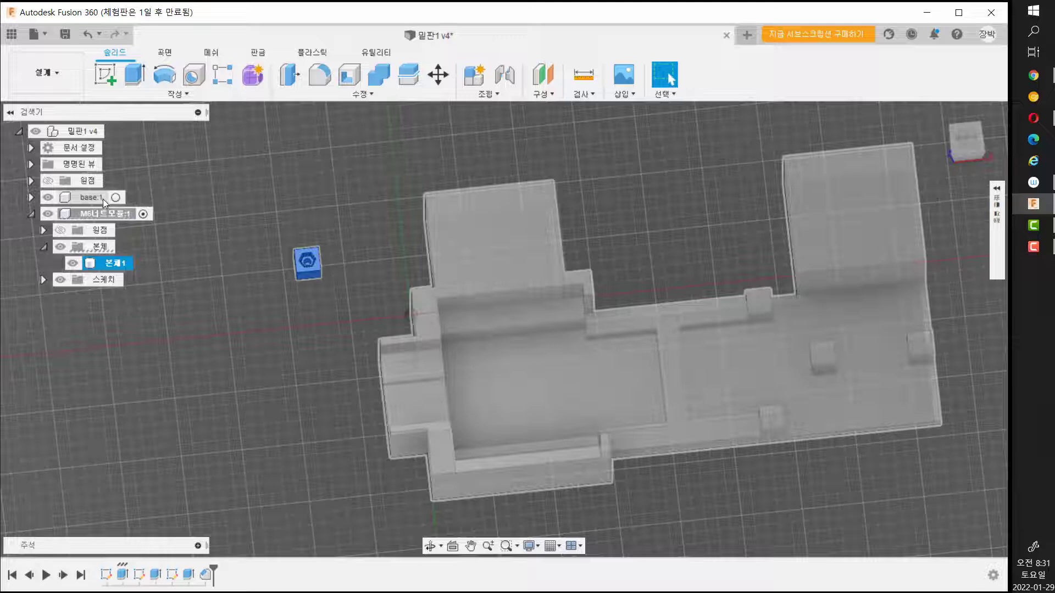
left_click(118, 198)
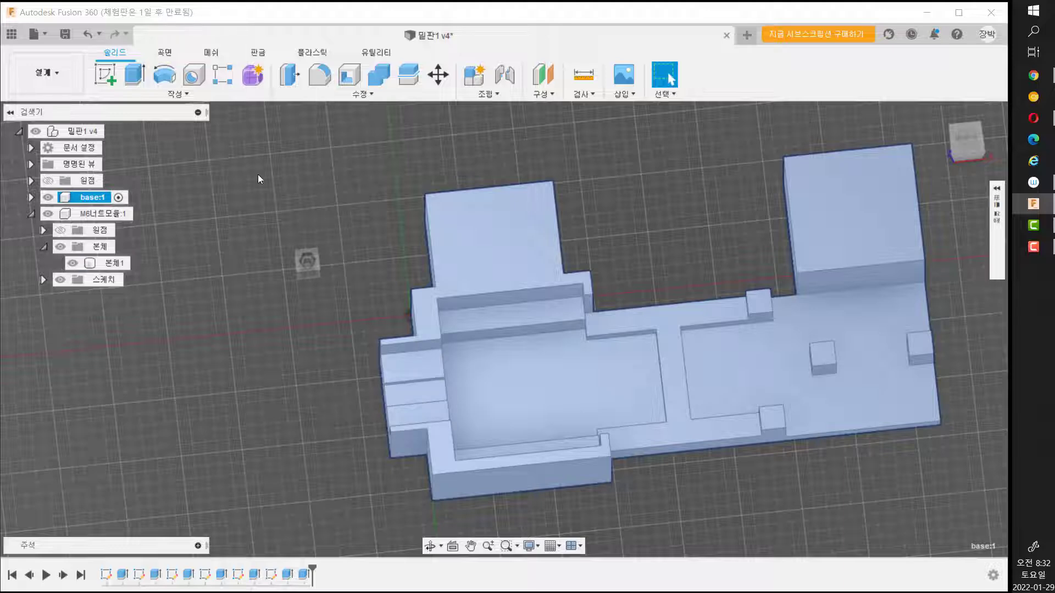
Start a new sketch on the rectangular step face between the two side walls at the base's projecting end.
left_click(105, 74)
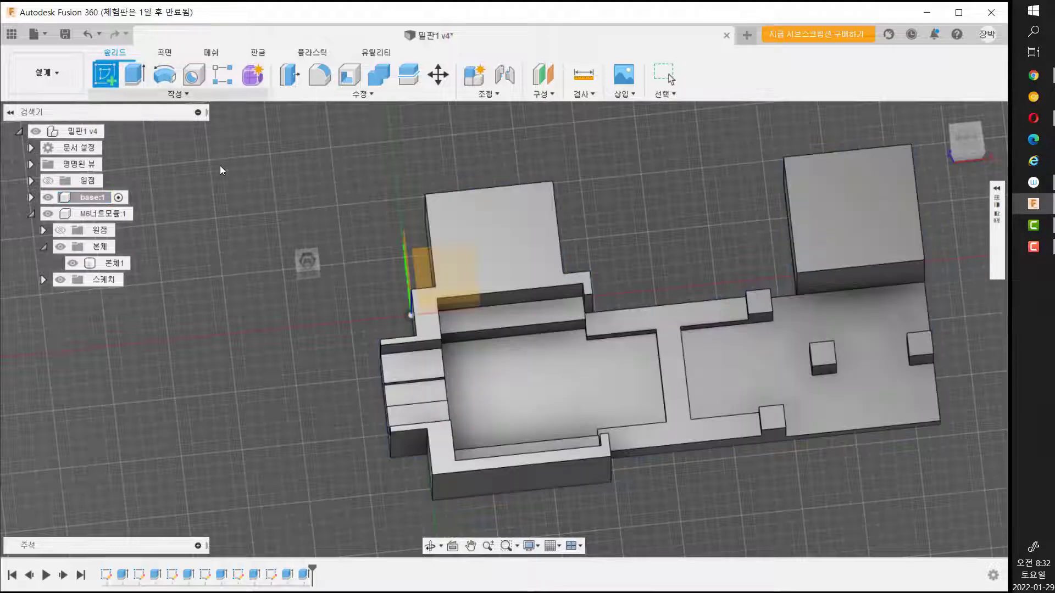
left_click(430, 367)
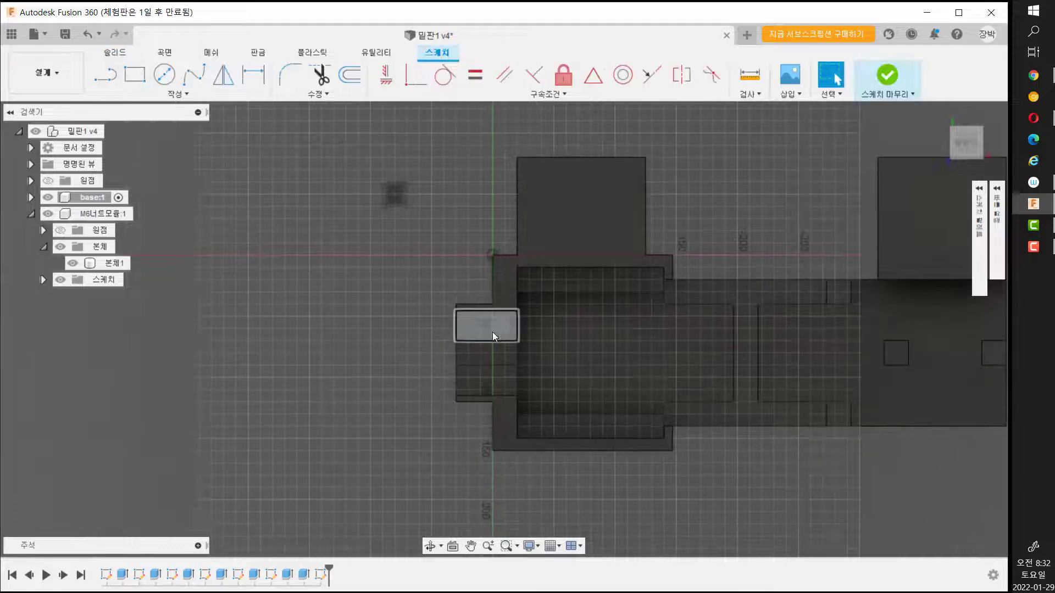
scroll(506, 338, "up", 5)
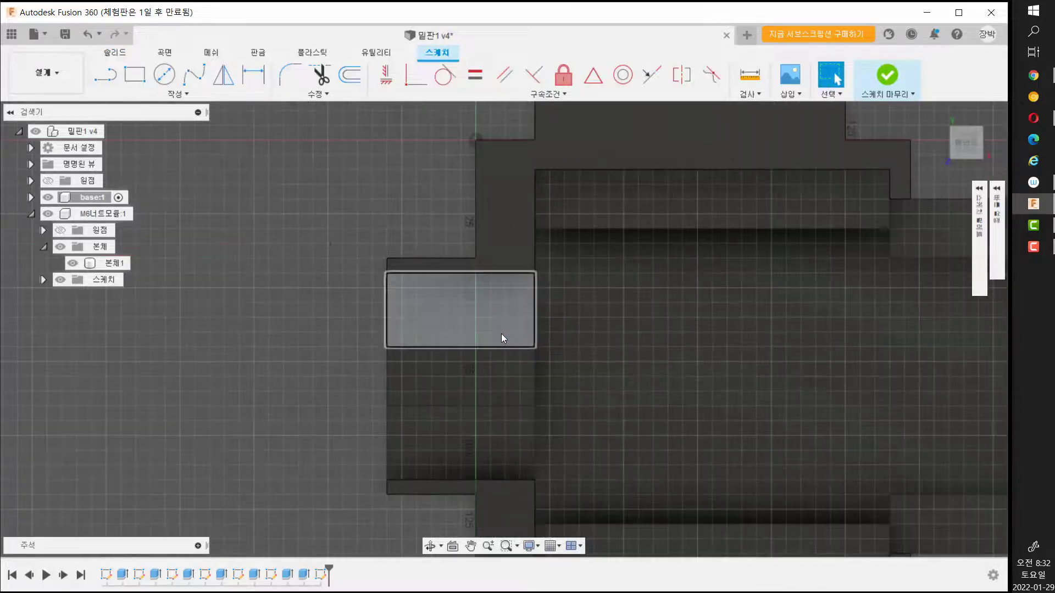
mouse_move(315, 349)
middle_mouse_down()
mouse_move(333, 280)
mouse_move(295, 285)
middle_mouse_up()
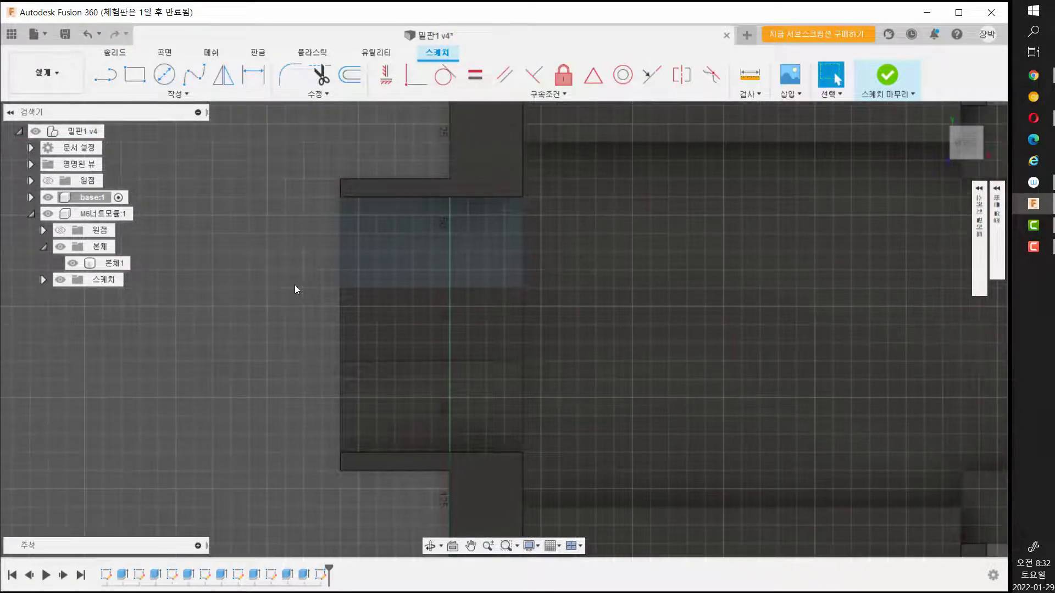
scroll(296, 286, "down", 1)
scroll(296, 285, "down", 1)
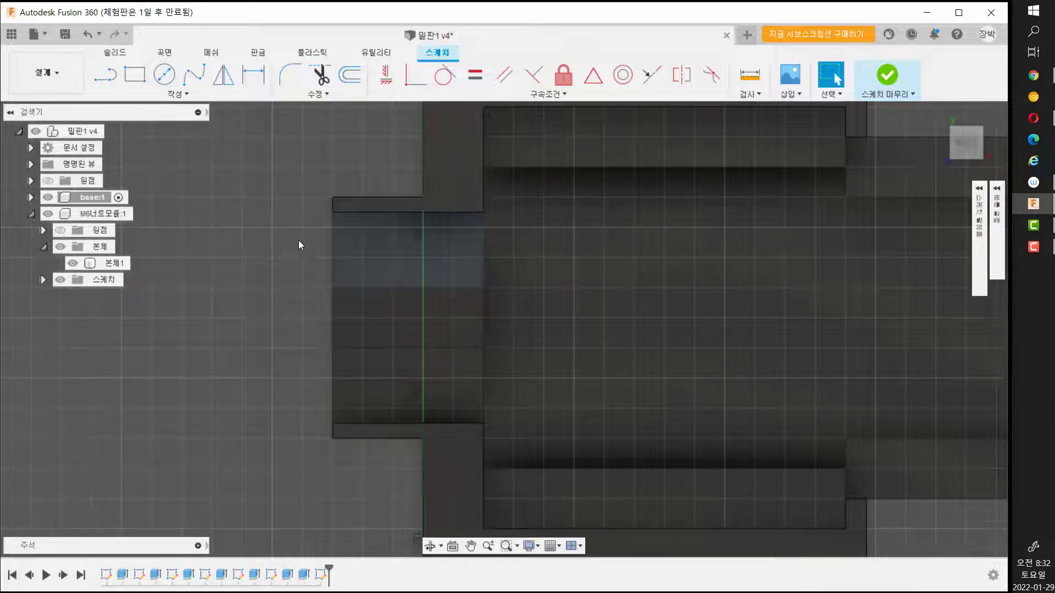
scroll(299, 242, "up", 2)
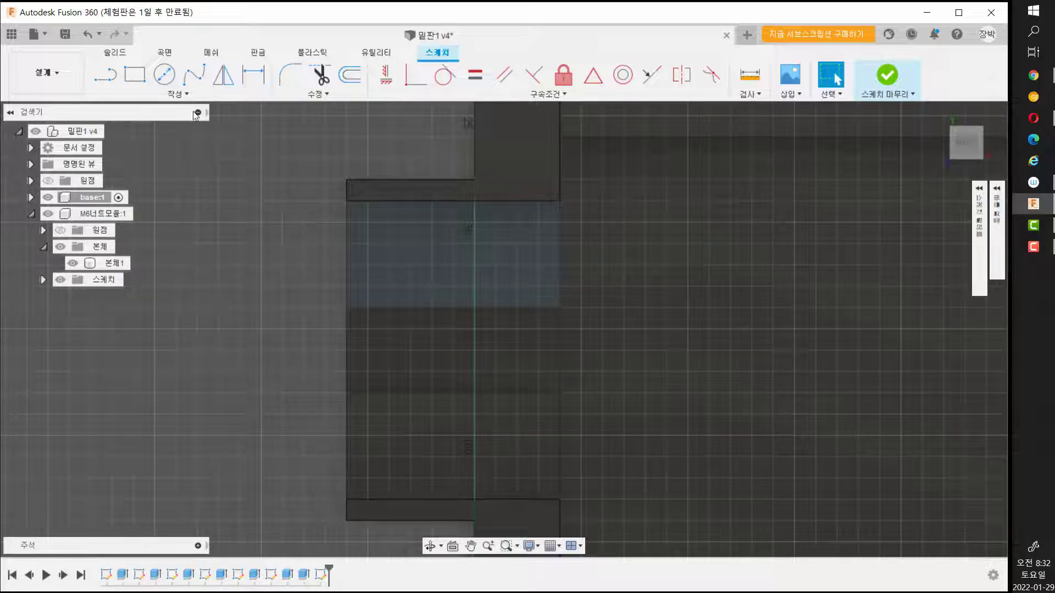
Sketch a 20 × 20 mm square from the step face's outer corner, against the upper side wall.
left_click(130, 76)
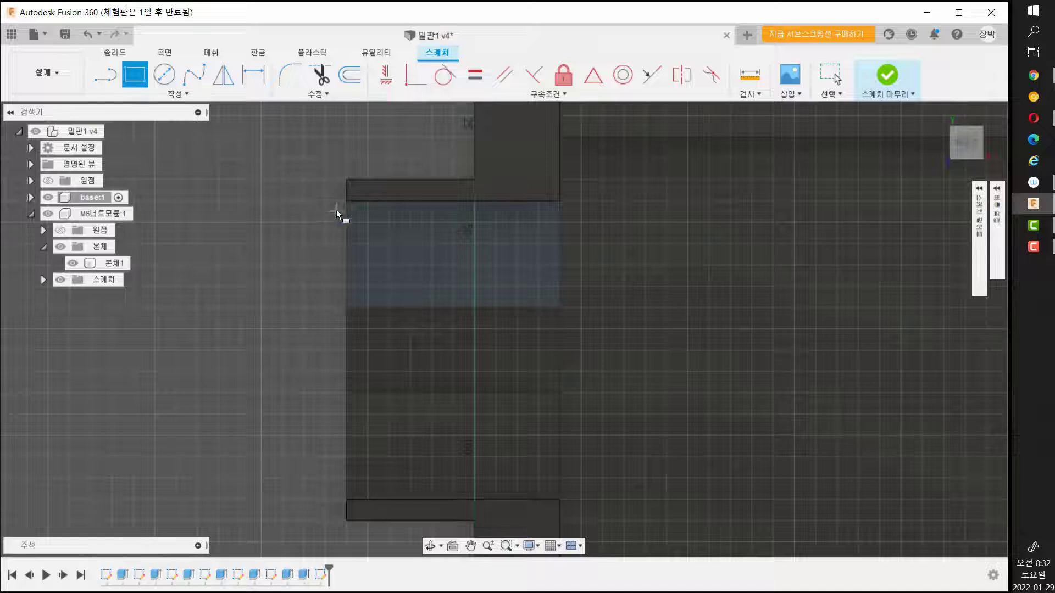
scroll(348, 221, "up", 3)
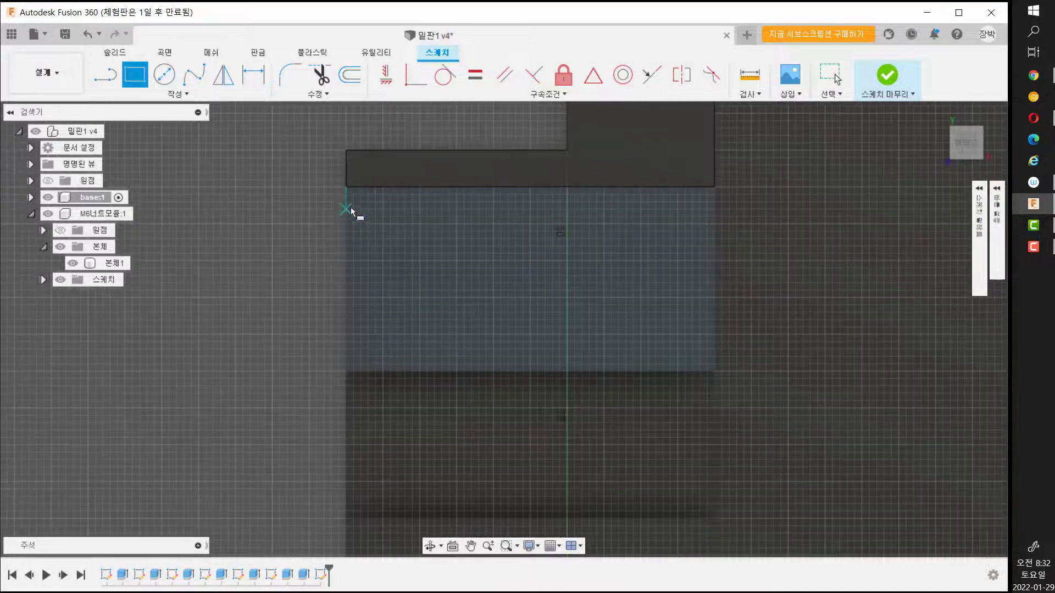
scroll(345, 192, "down", 2)
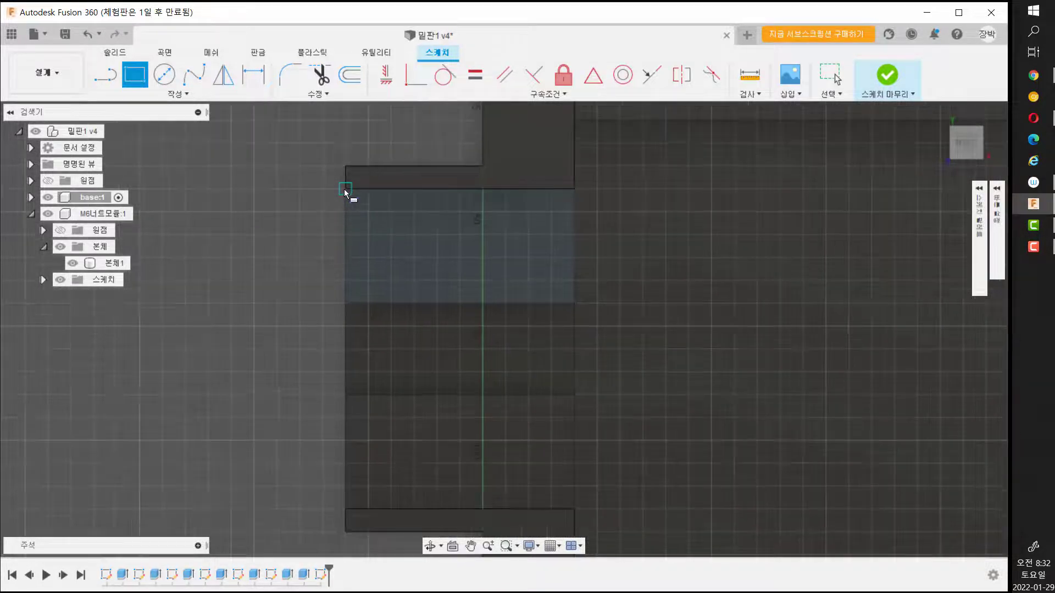
left_click(346, 190)
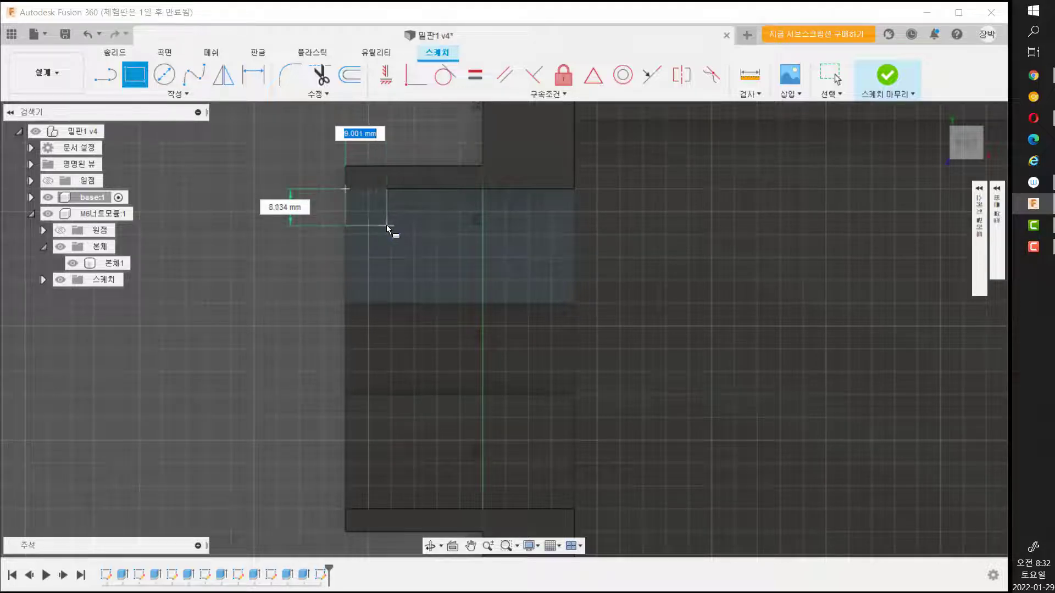
type("20")
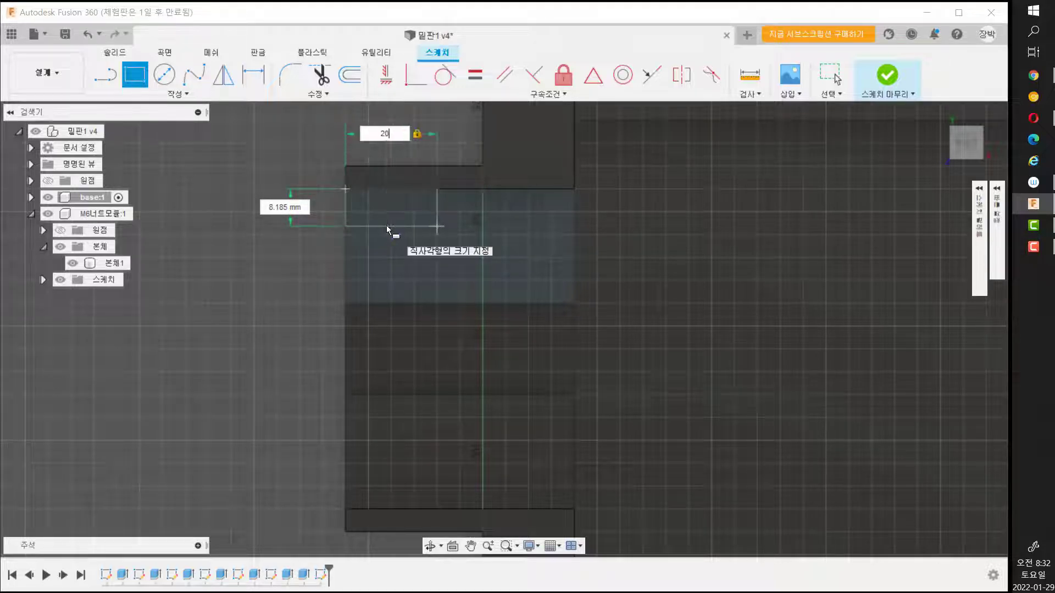
key("Tab")
type("20")
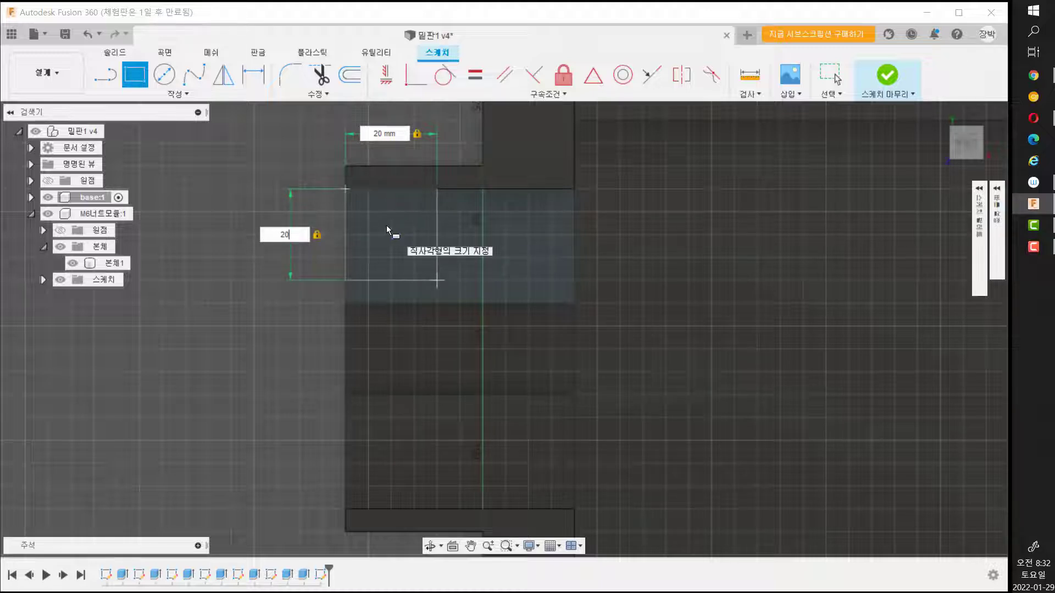
key("Return")
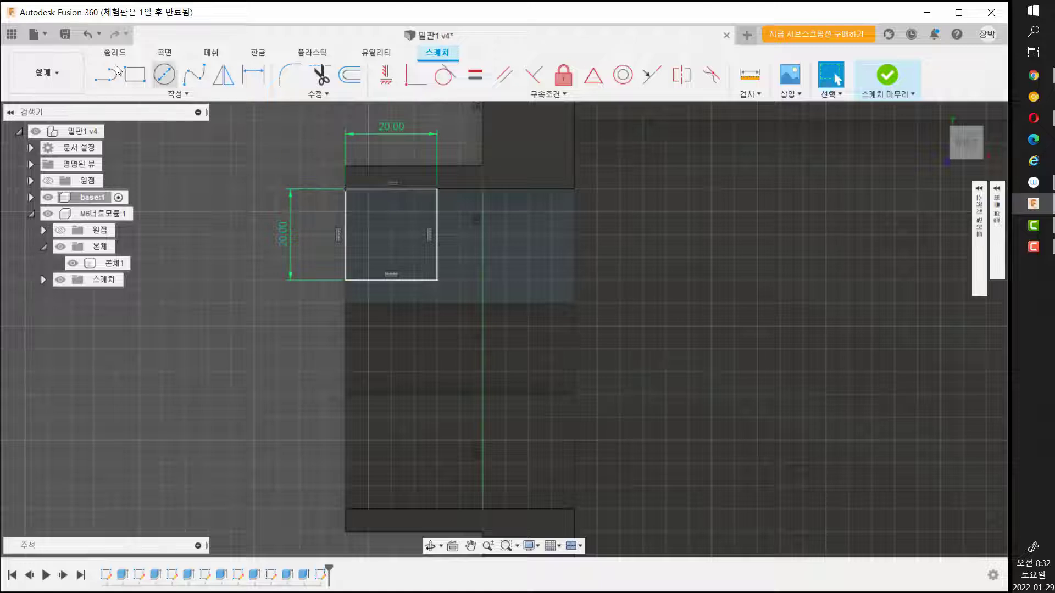
Sketch a second 20 × 20 mm square from the inner corner along the same upper side wall.
left_click(136, 77)
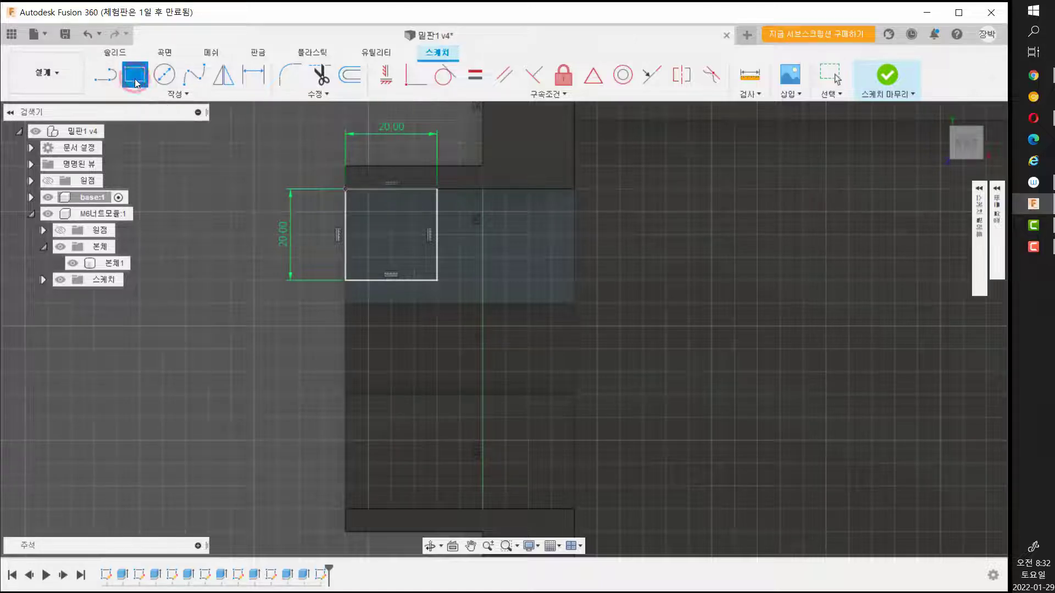
left_click(573, 190)
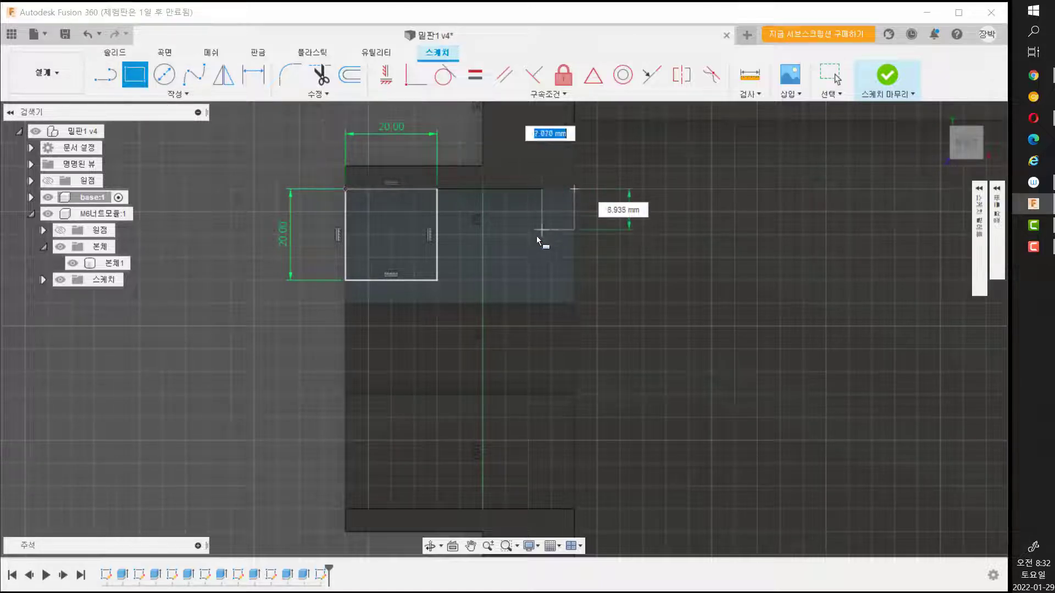
type("20")
key("Tab")
type("20")
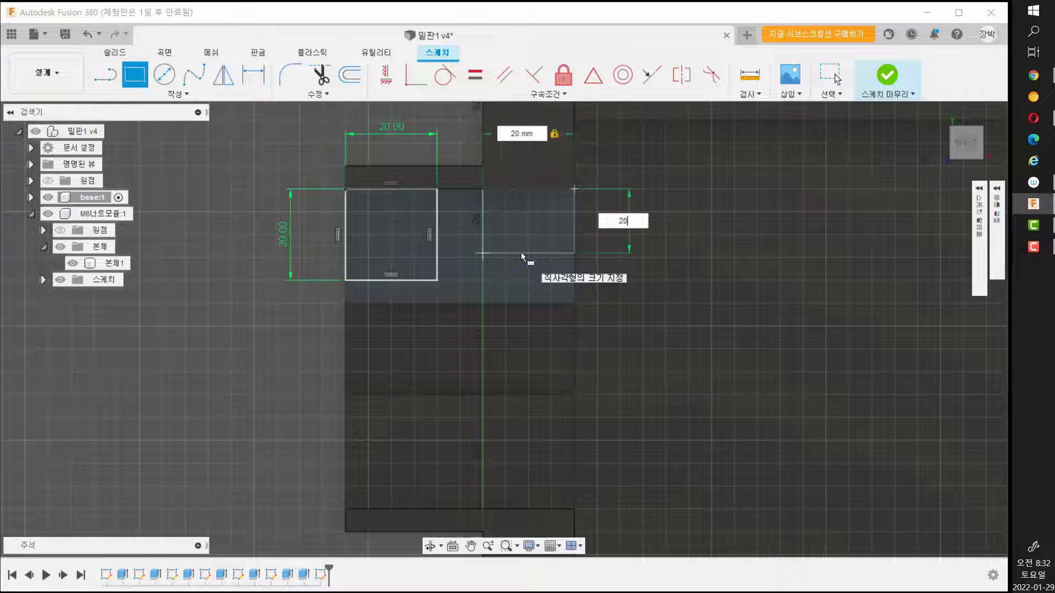
key("Return")
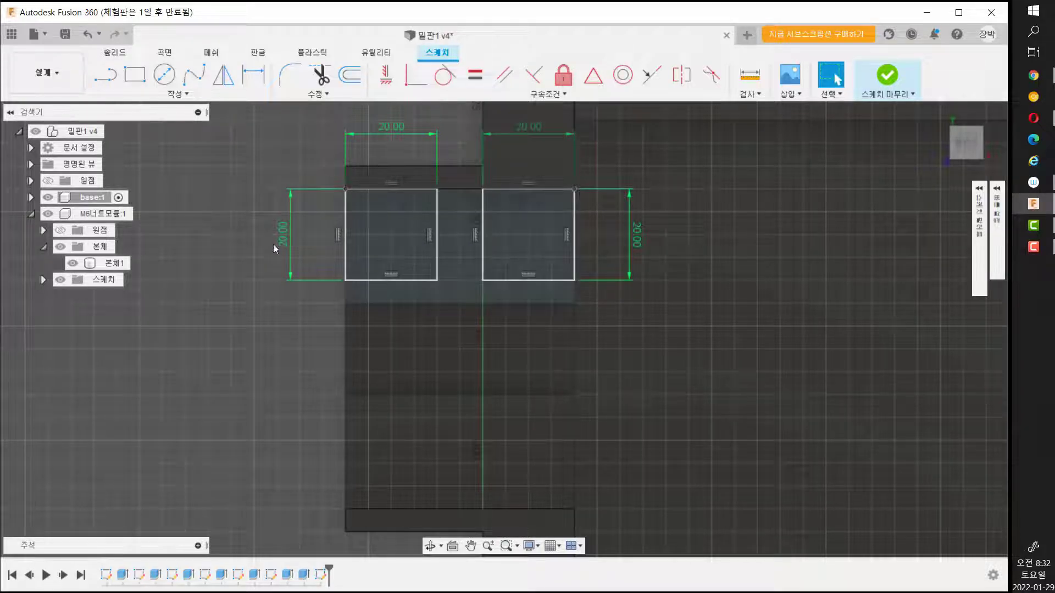
Sketch a third 20 × 20 mm square from the outer corner against the lower side wall.
left_click(135, 71)
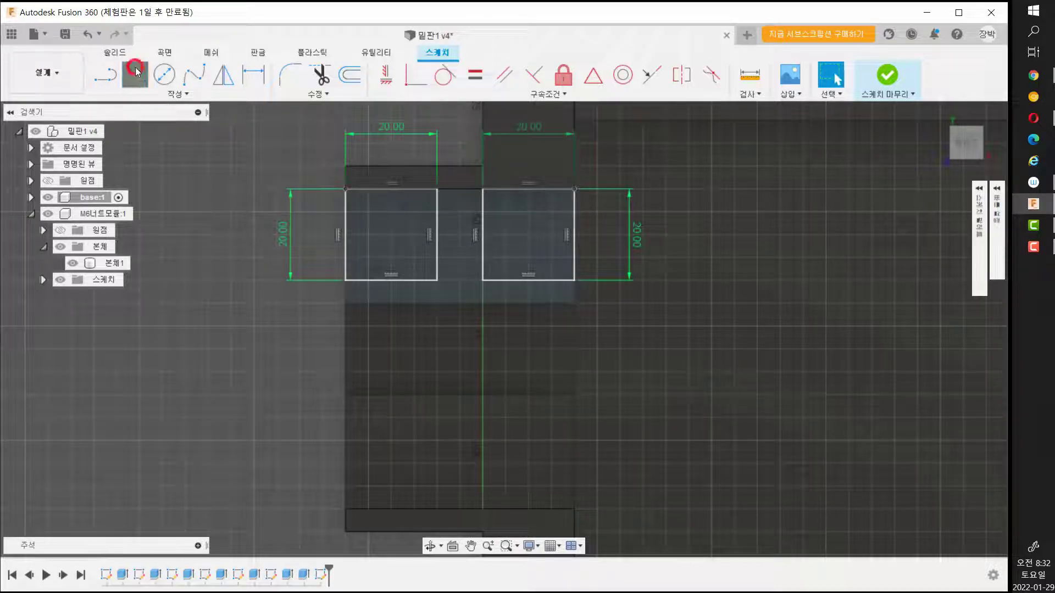
left_click(345, 509)
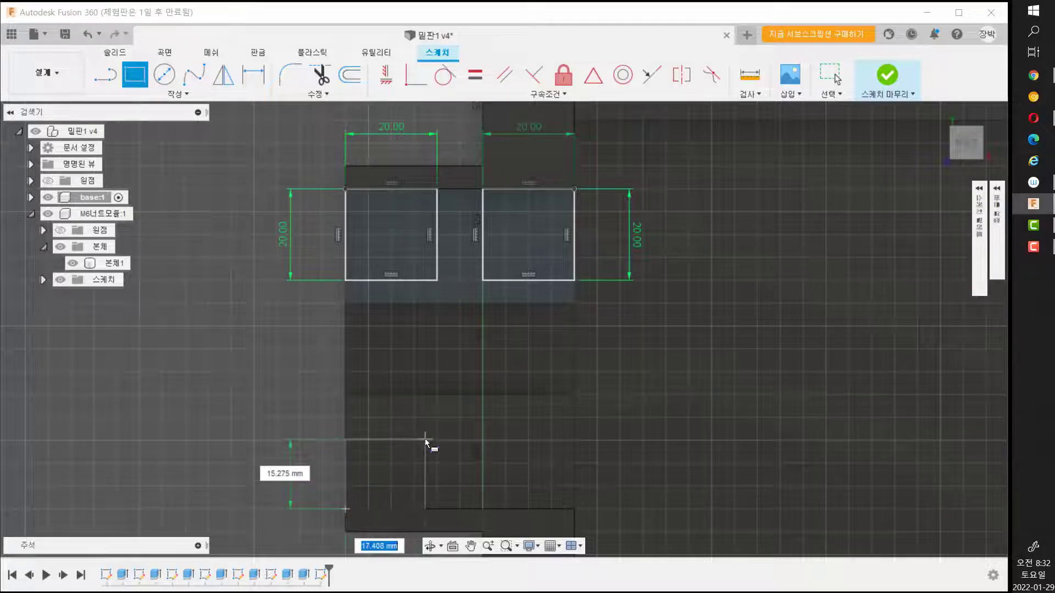
type("20")
key("Tab")
type("20")
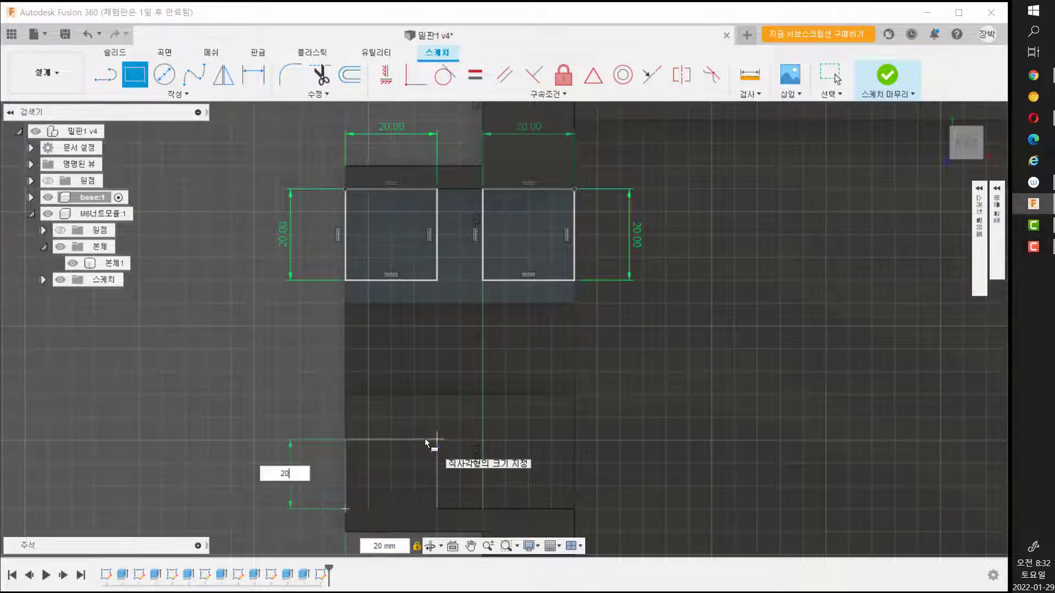
key("Return")
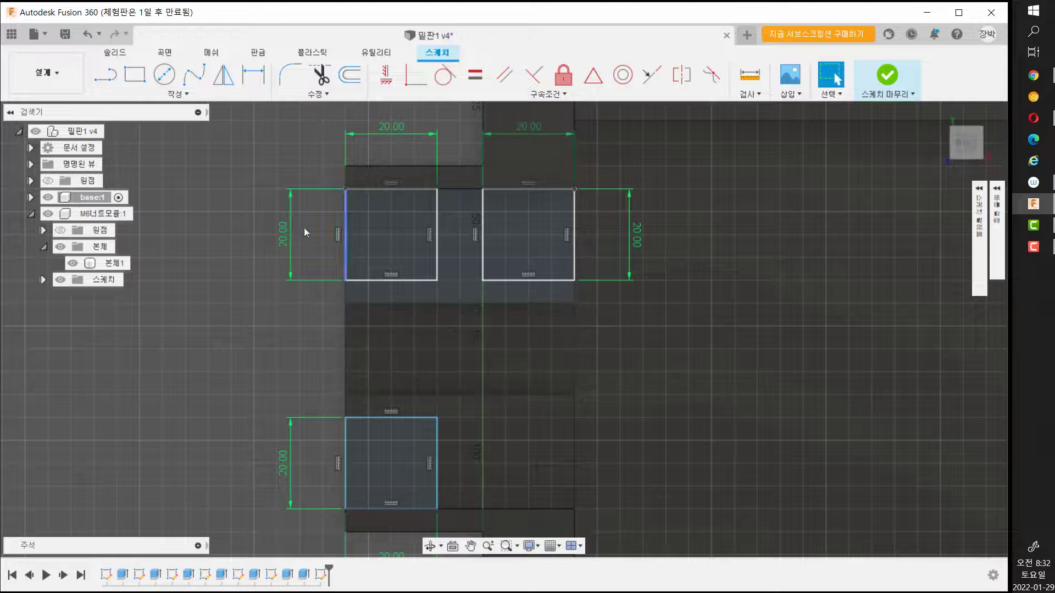
Sketch a fourth 20 × 20 mm square from the inner corner against the lower side wall.
key("r")
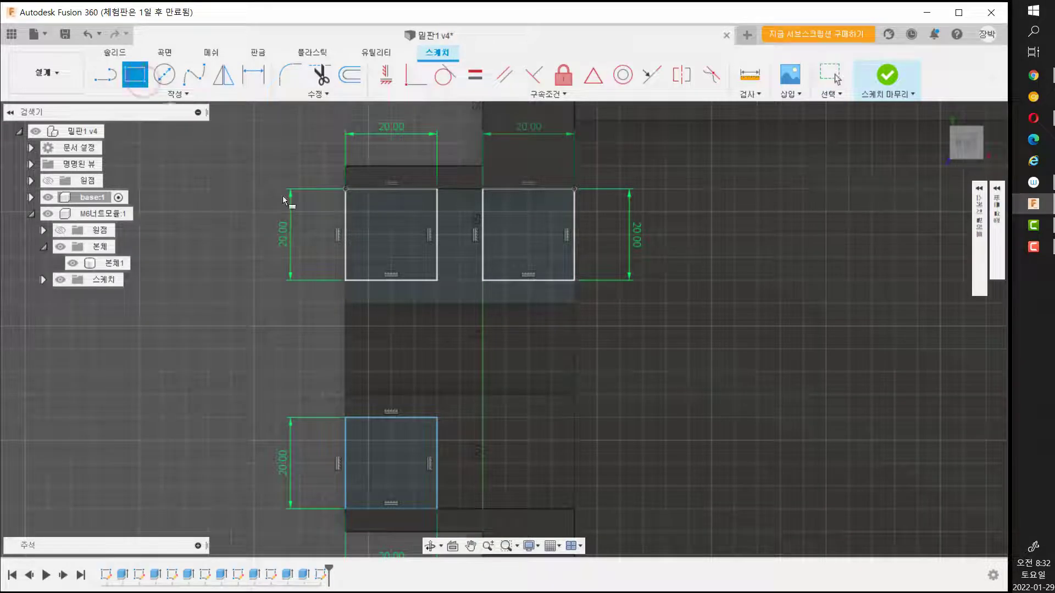
left_click(575, 508)
type("20")
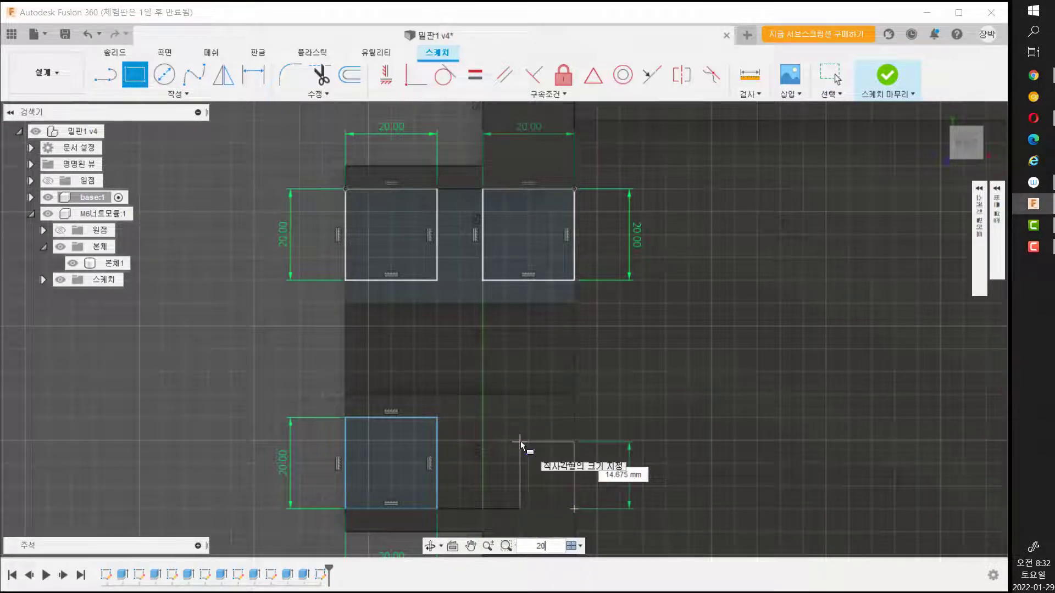
key("Tab")
type("20")
key("Return")
key("Escape")
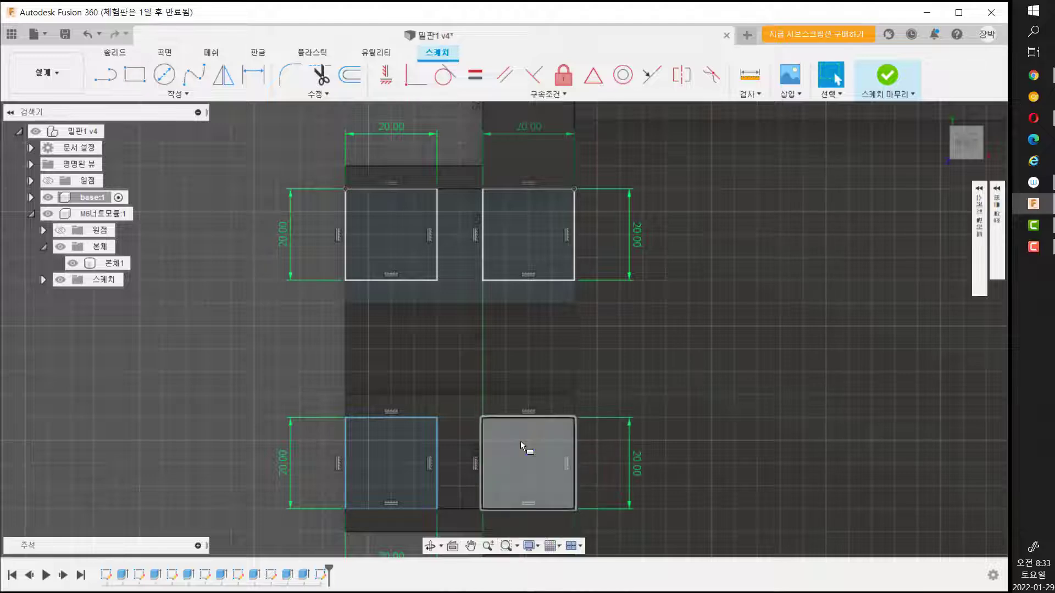
scroll(489, 354, "down", 2)
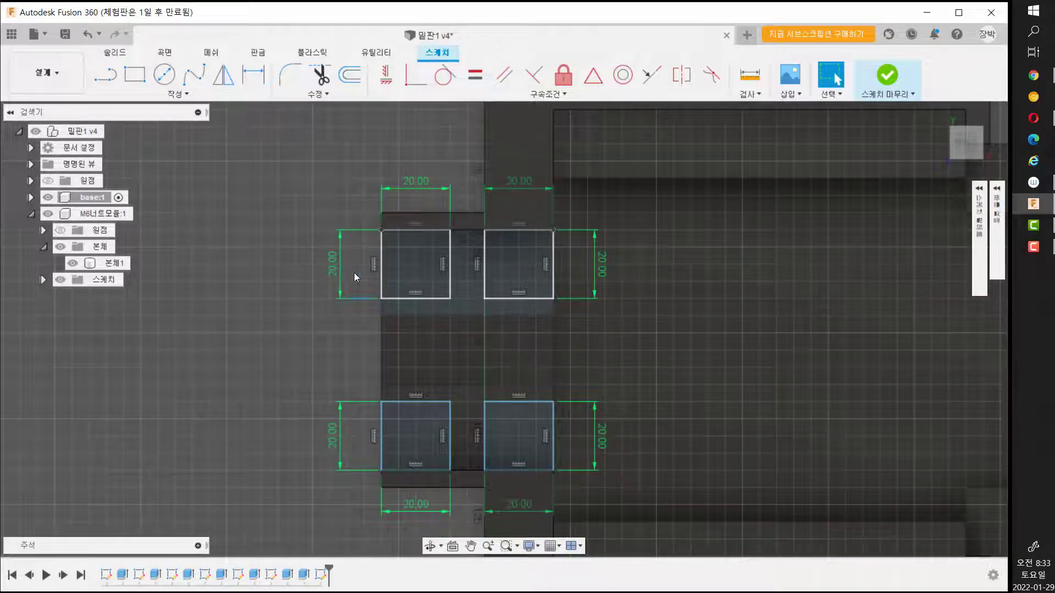
Reposition the width and height dimensions of all four squares closer to their outlines.
left_click_drag(334, 268, 356, 268)
left_click(413, 187)
left_click_drag(414, 187, 416, 196)
left_click_drag(527, 181, 531, 195)
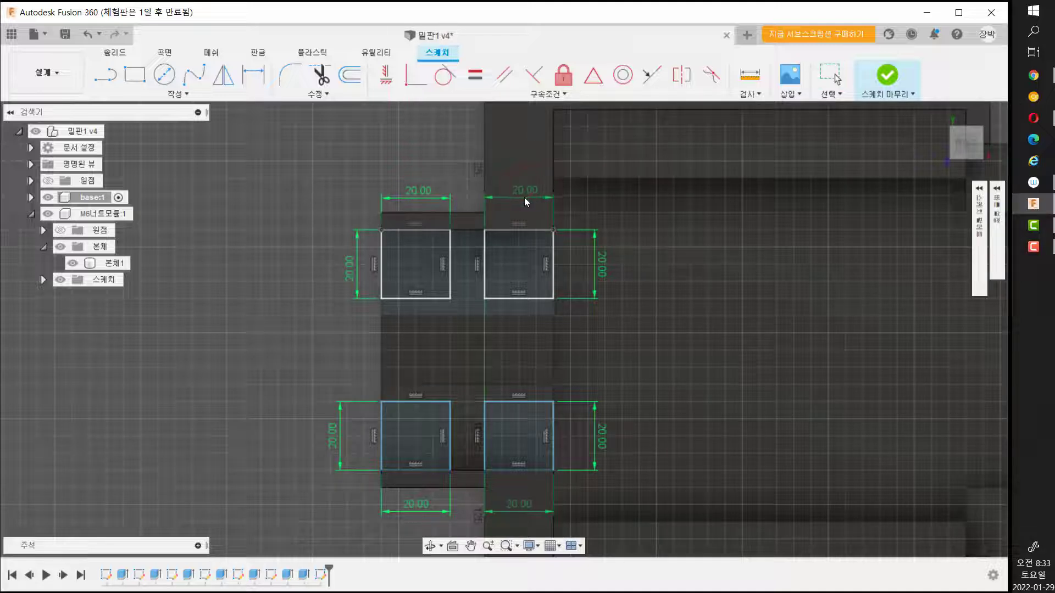
left_click_drag(604, 269, 581, 274)
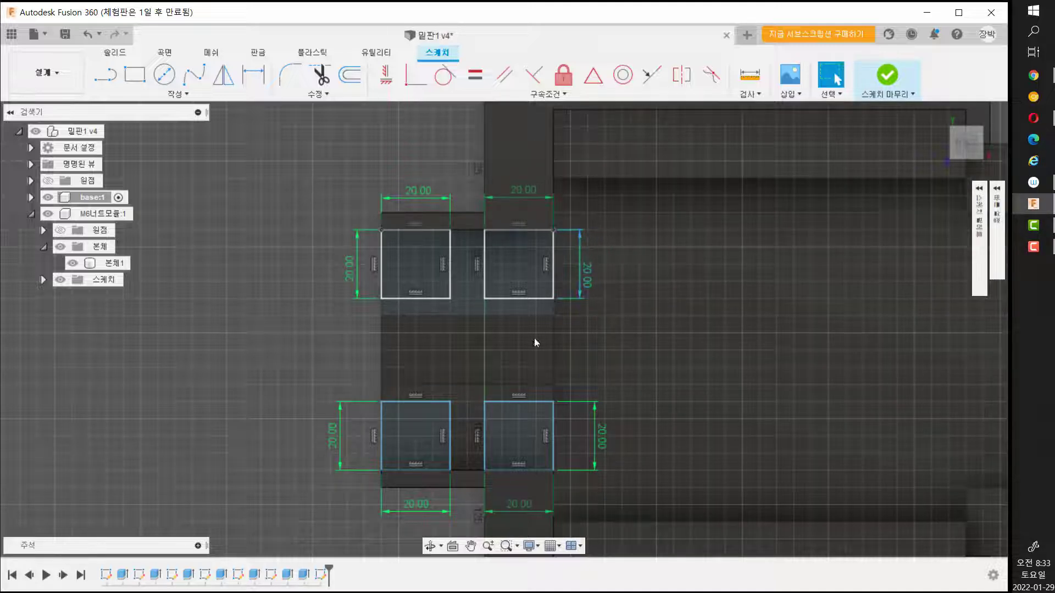
left_click_drag(337, 439, 354, 438)
left_click(416, 512)
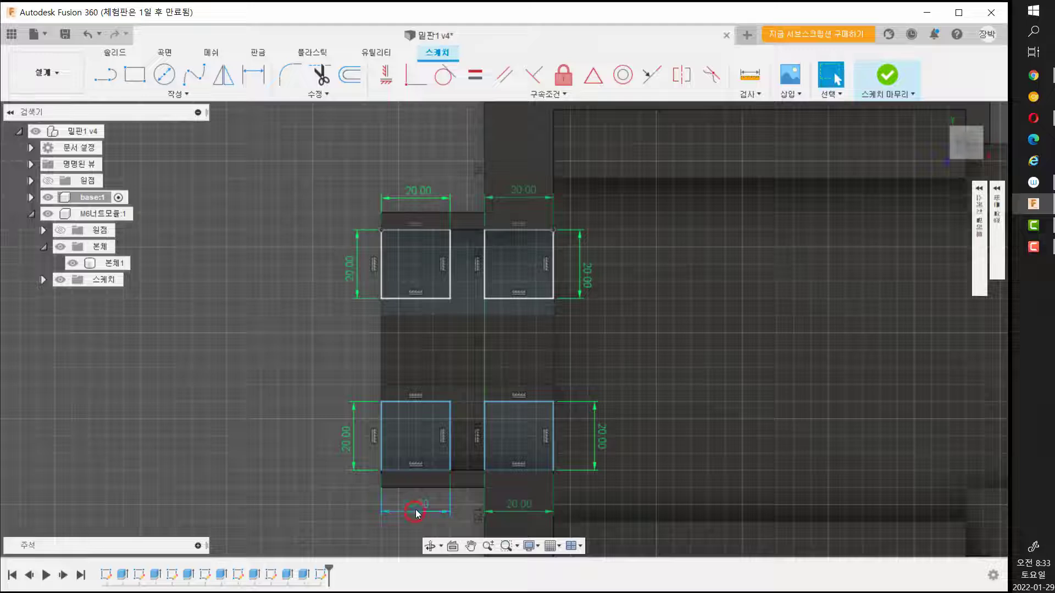
left_click_drag(416, 512, 416, 500)
left_click_drag(515, 510, 515, 501)
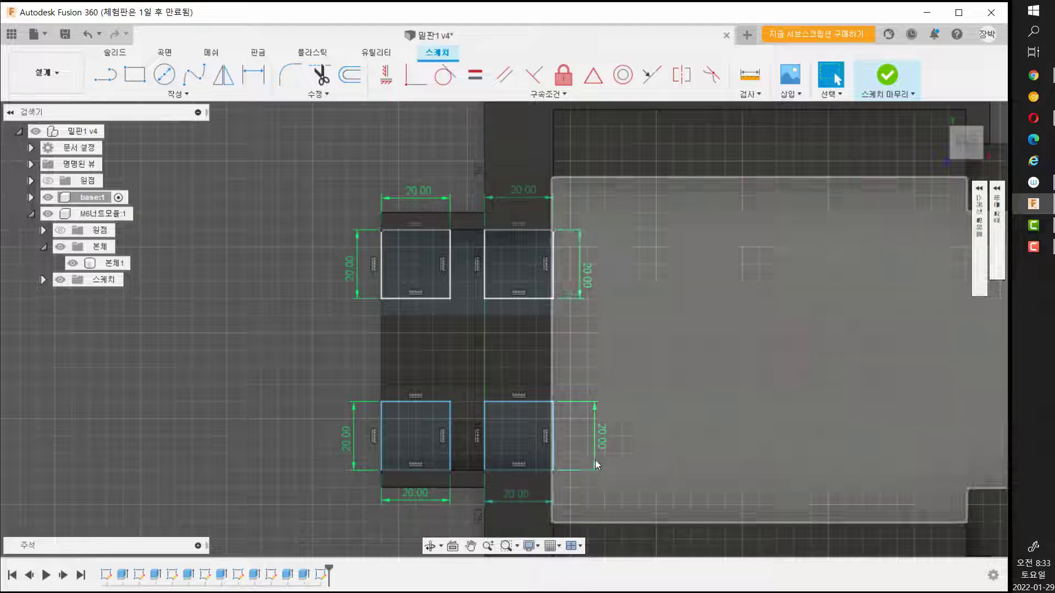
left_click_drag(602, 434, 589, 442)
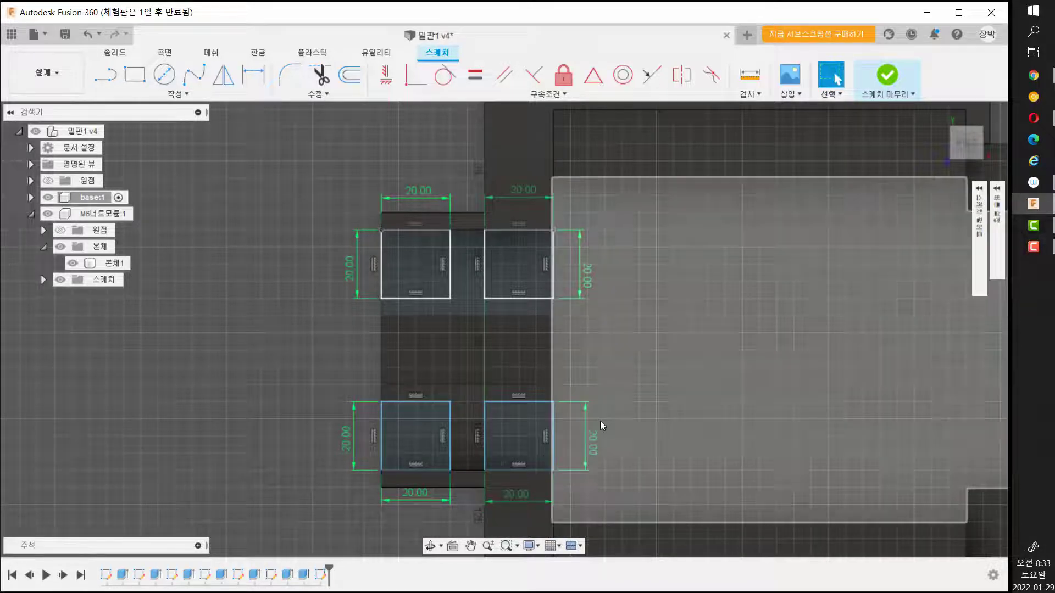
Extrude the four square profiles by -20 mm to cut pockets into the base's projecting end.
key("e")
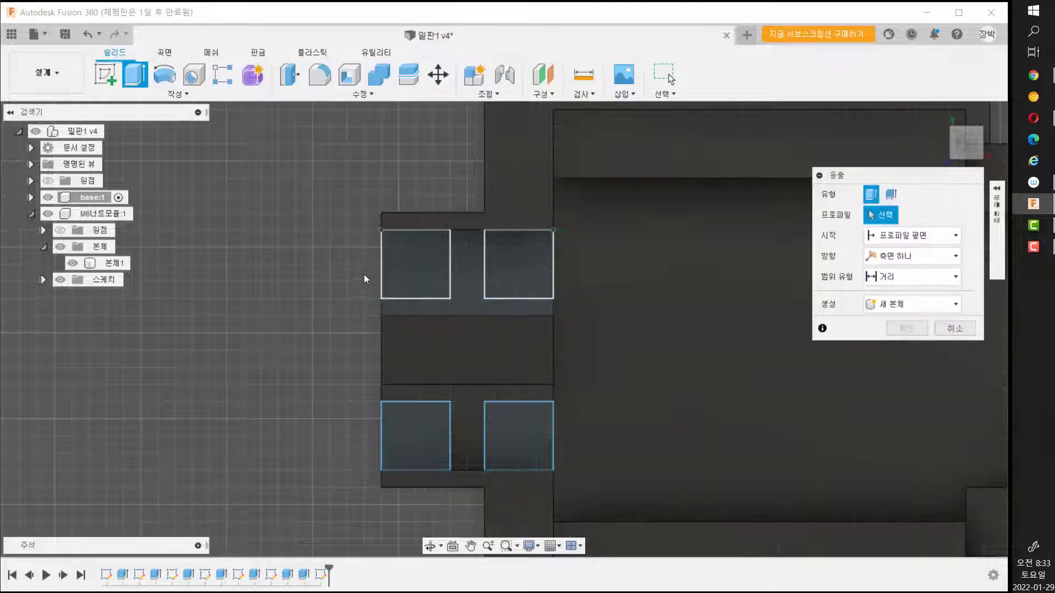
left_click(417, 273)
left_click(493, 263)
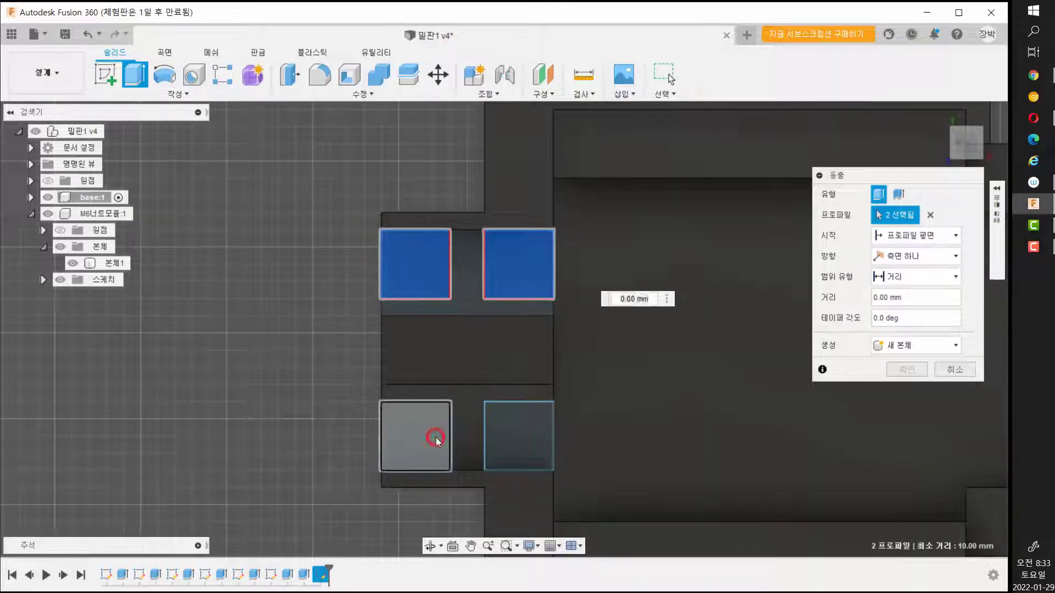
left_click(436, 437)
left_click(509, 437)
type("-20")
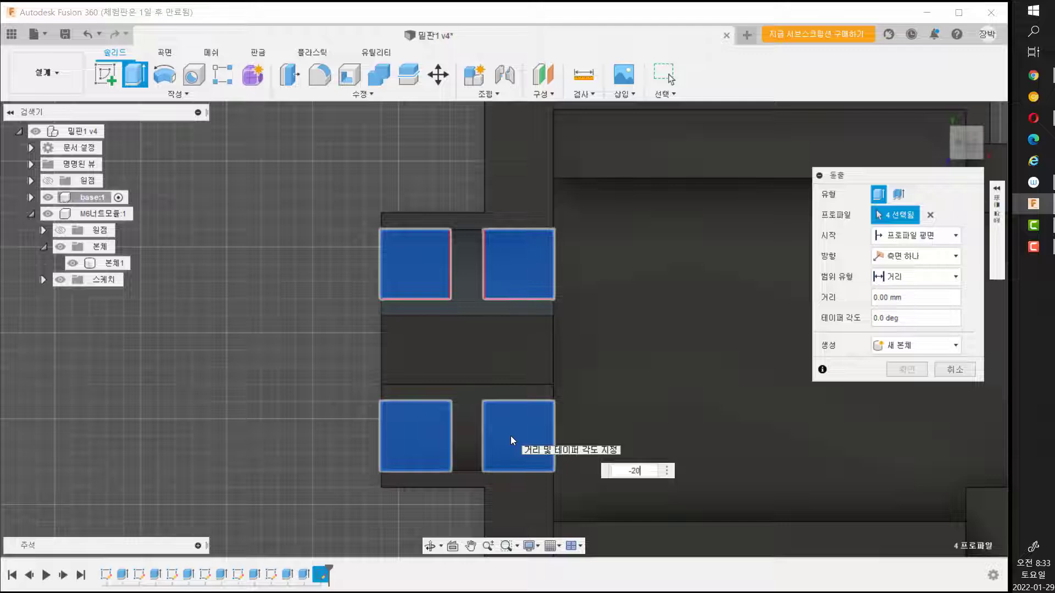
key("Return")
middle_click_drag(510, 436, 503, 373, "shift")
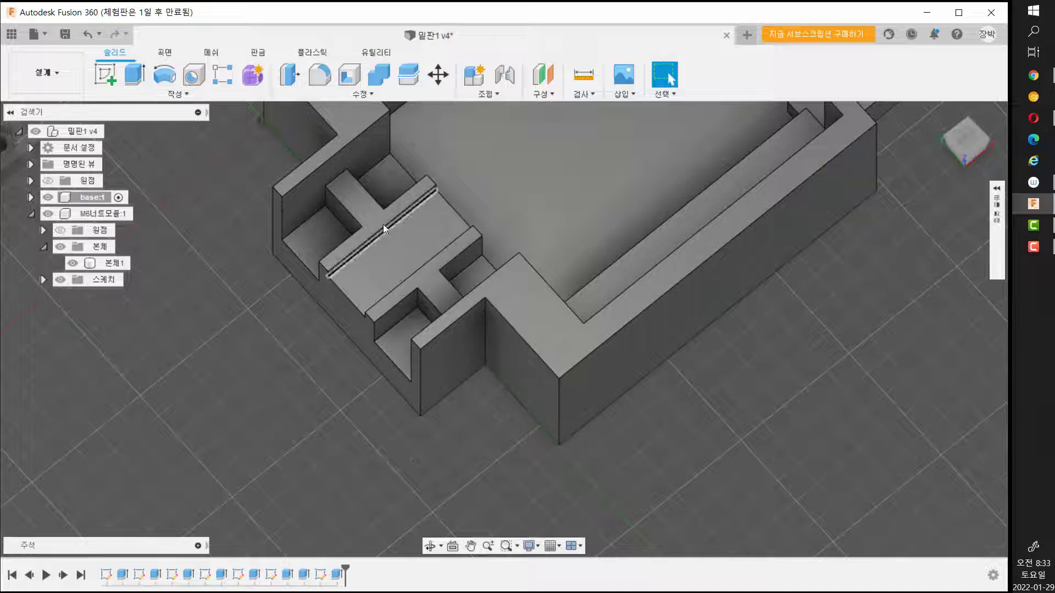
Copy the M6 nut module body into the base component and move it point to point into the outer pocket along the upper side wall.
middle_click_drag(224, 214, 317, 222)
scroll(318, 248, "up", 3)
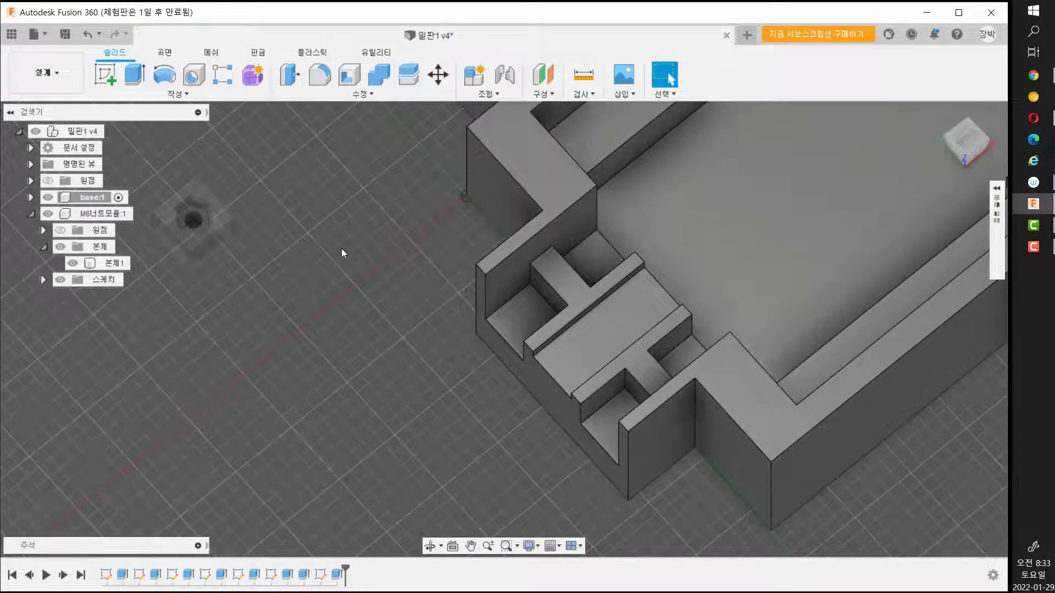
left_click(199, 194)
left_click(354, 265)
left_click(112, 266)
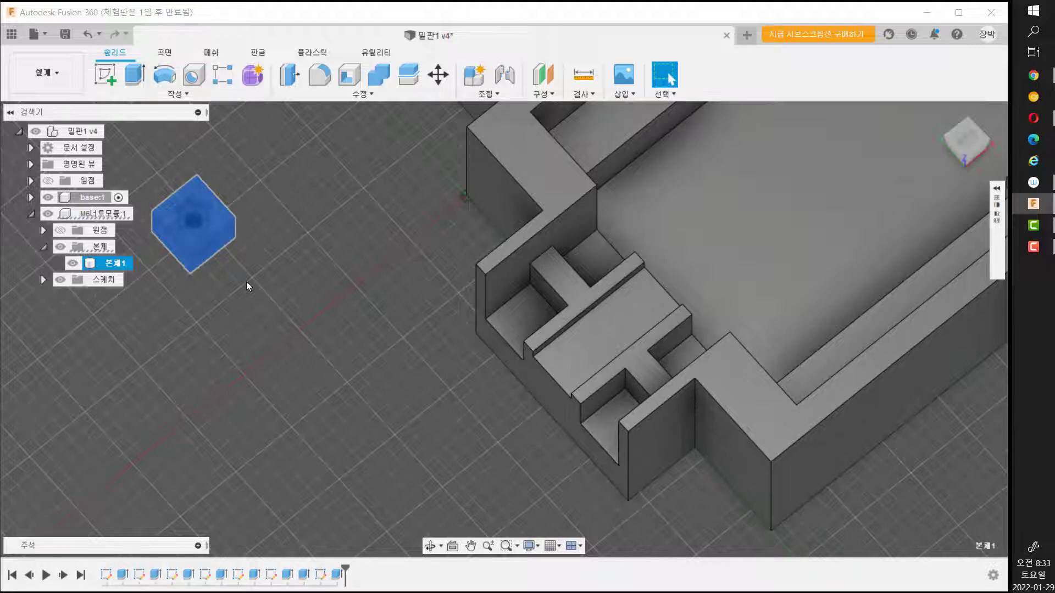
key("m")
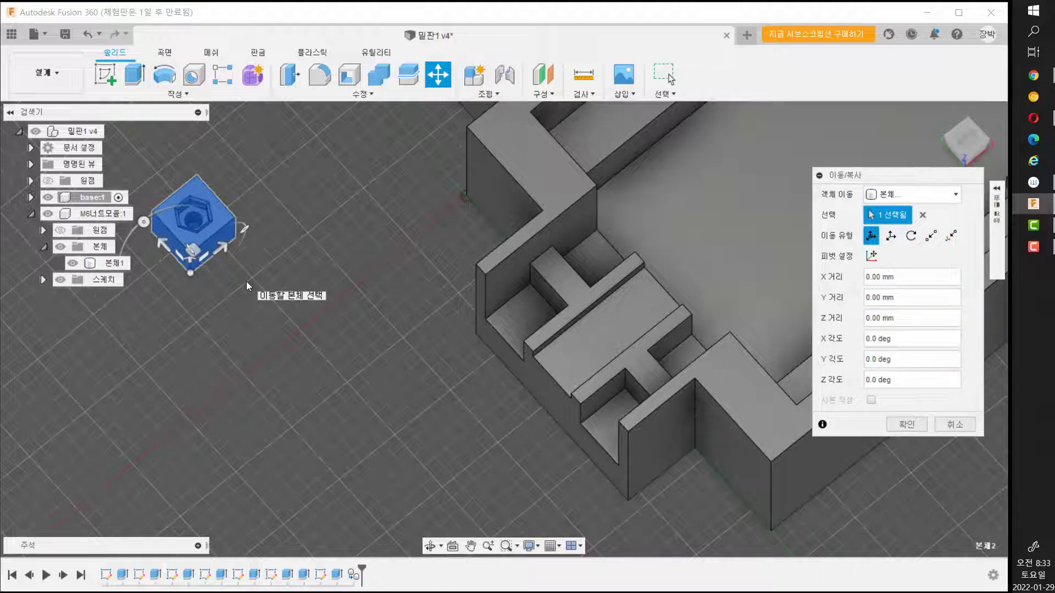
left_click_drag(876, 181, 333, 156)
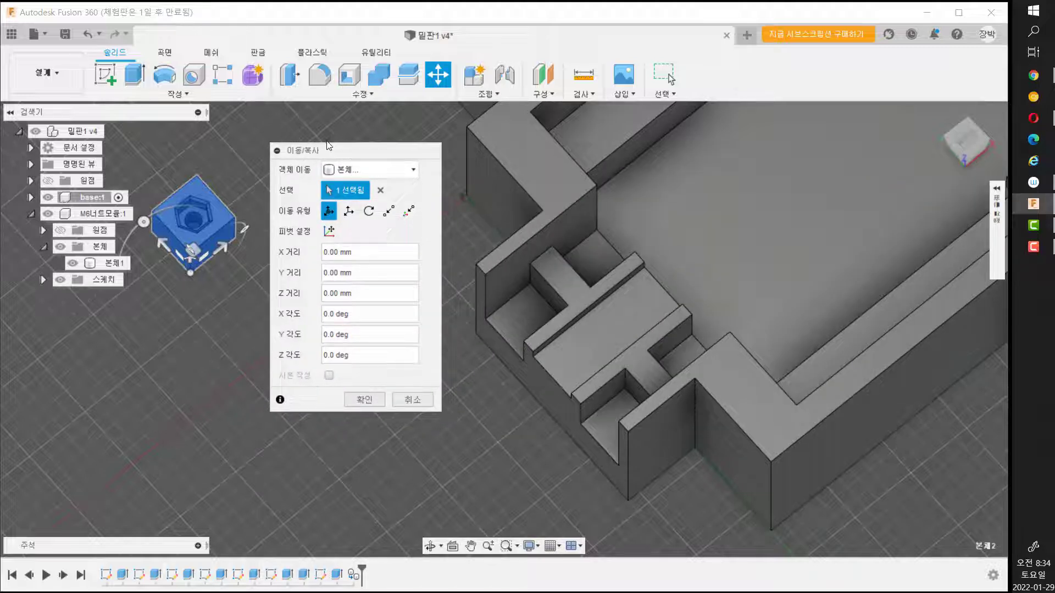
left_click(388, 212)
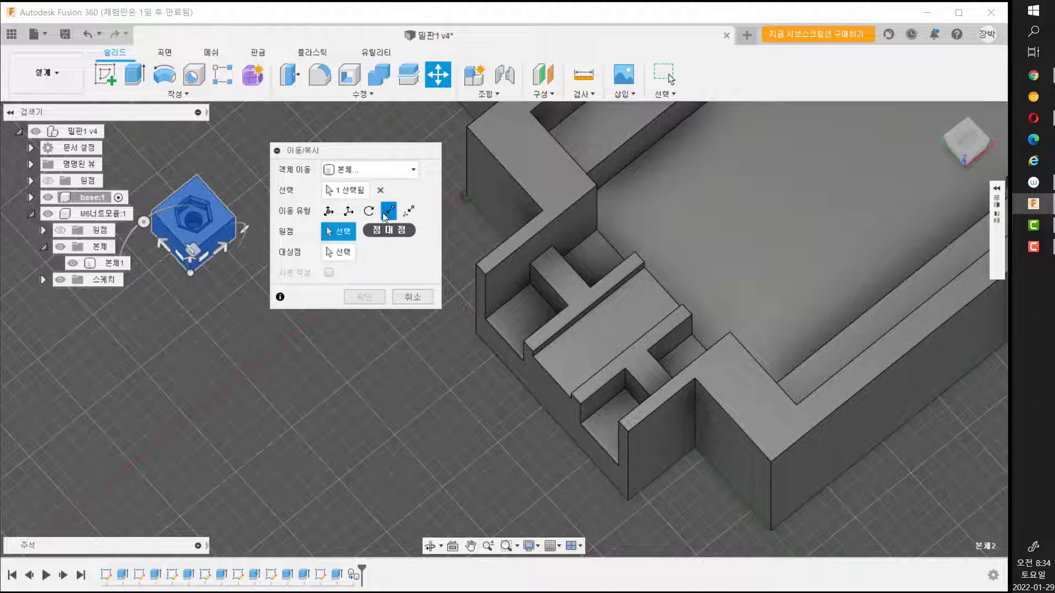
scroll(182, 211, "up", 1)
left_click(192, 274)
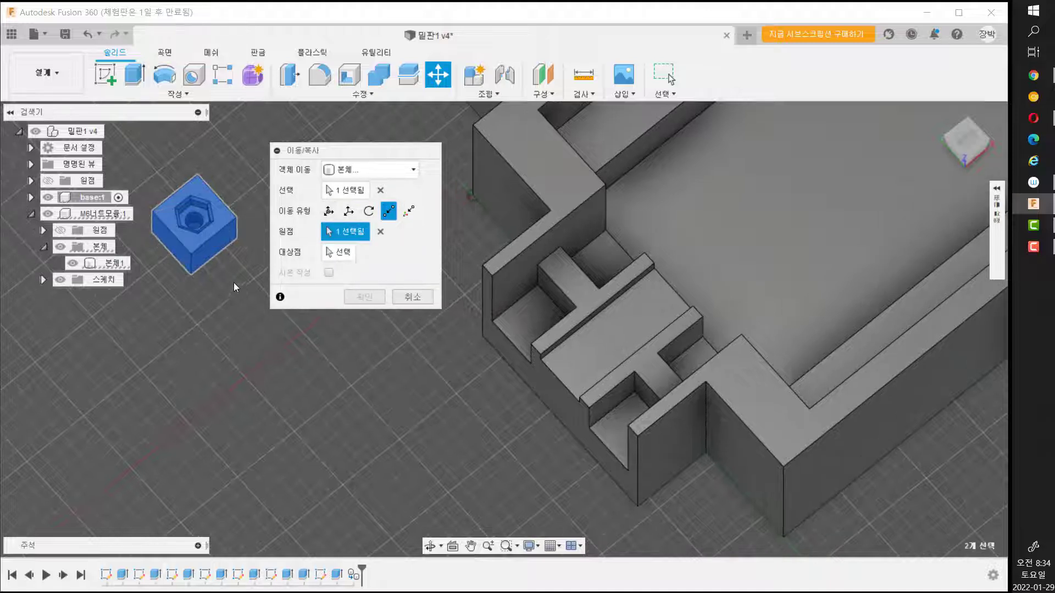
left_click(236, 217)
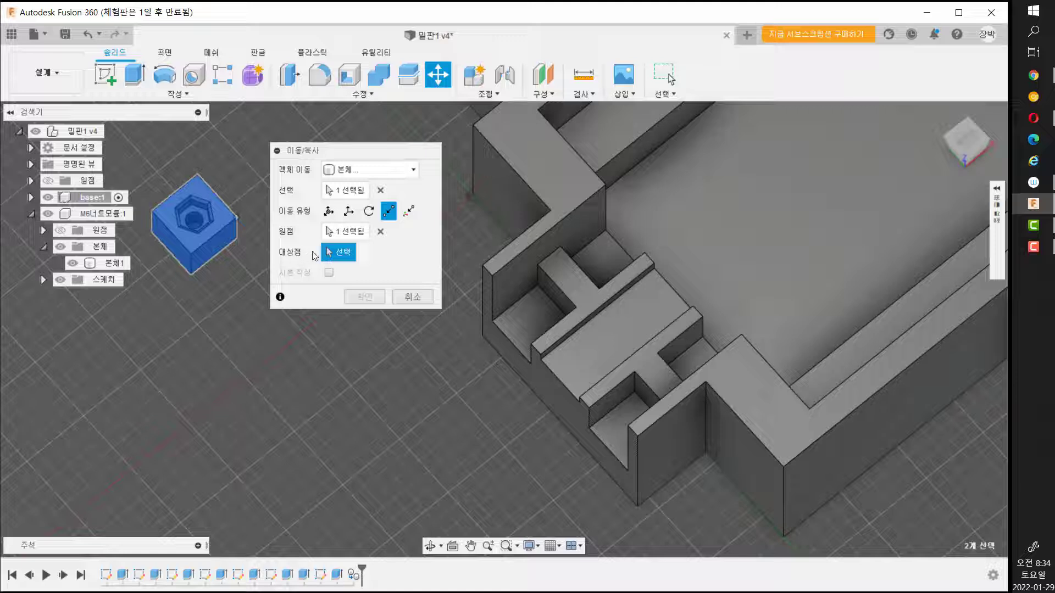
scroll(573, 308, "up", 2)
left_click(578, 306)
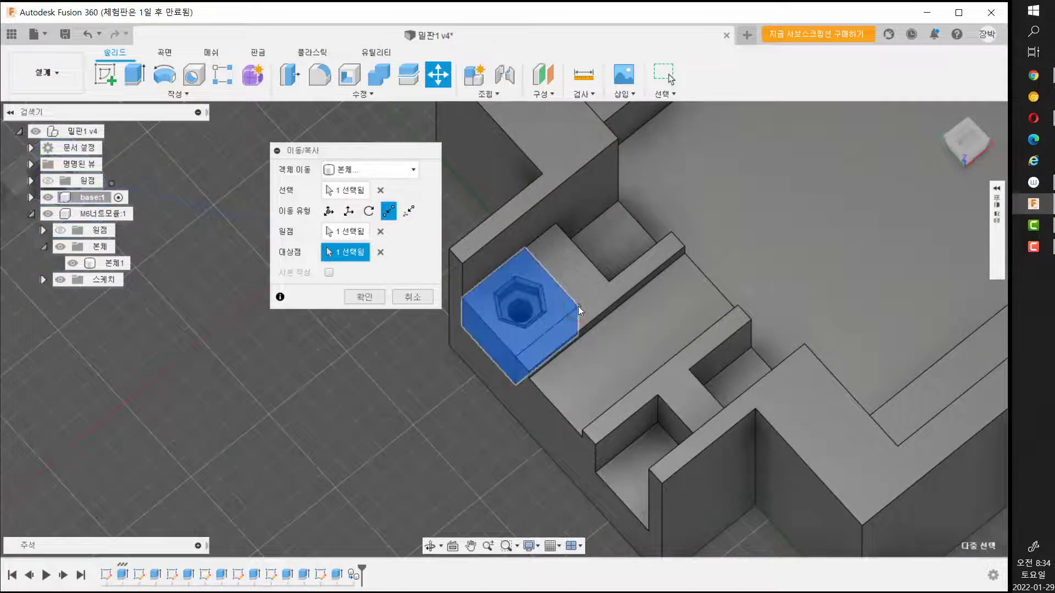
scroll(375, 327, "down", 3)
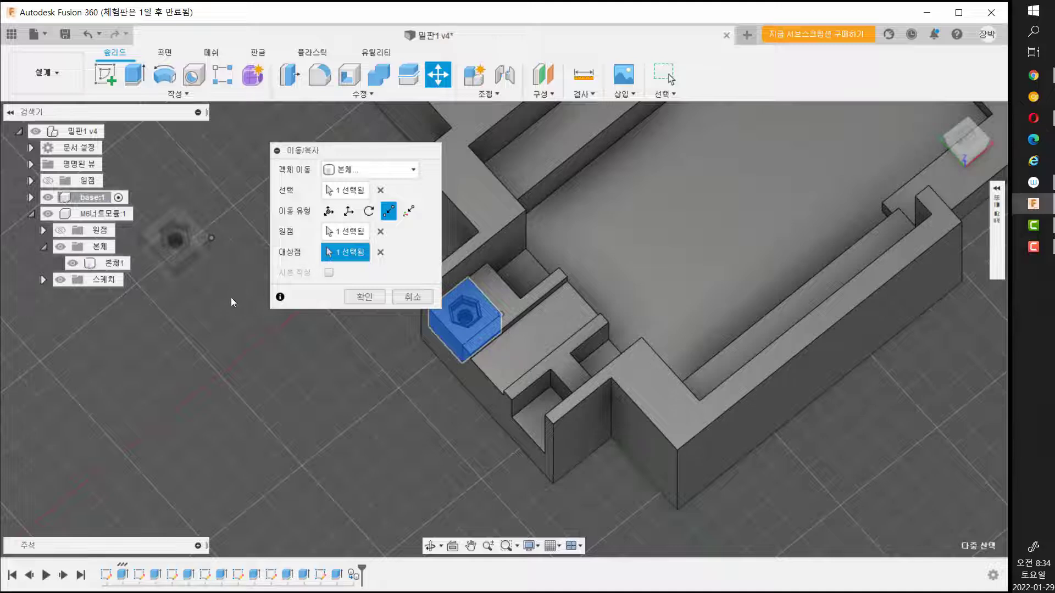
left_click(362, 298)
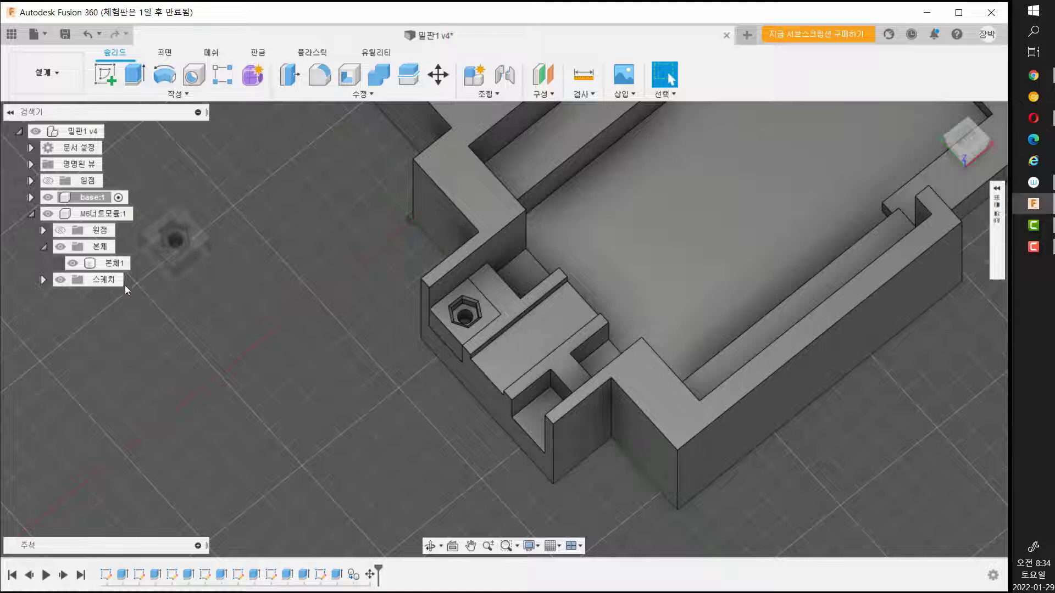
Place a second copy of the M6 nut module body in the inner pocket along the upper side wall, using a point-to-point move.
left_click(111, 262)
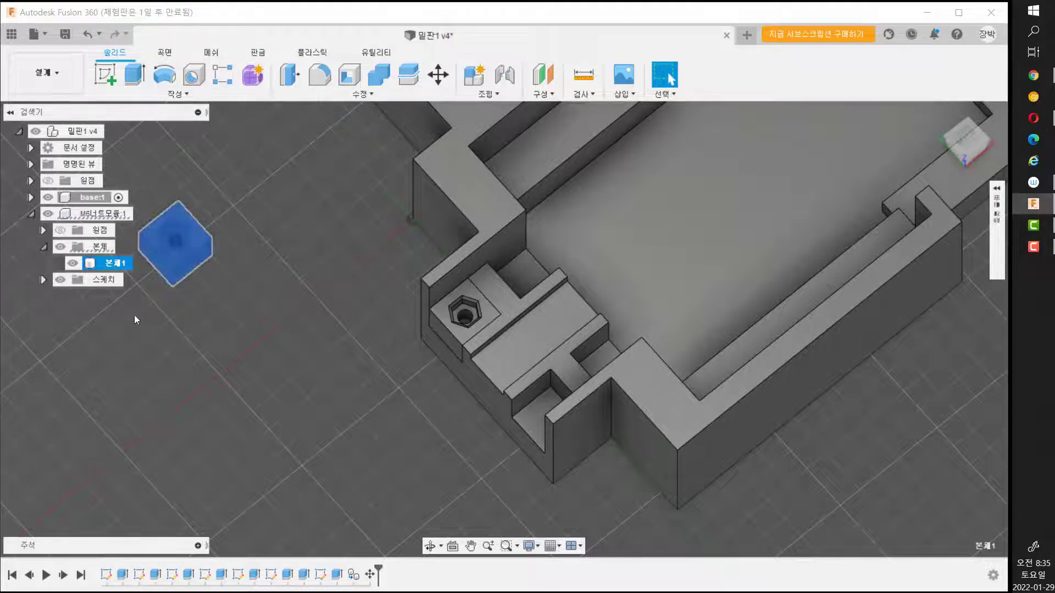
key("m")
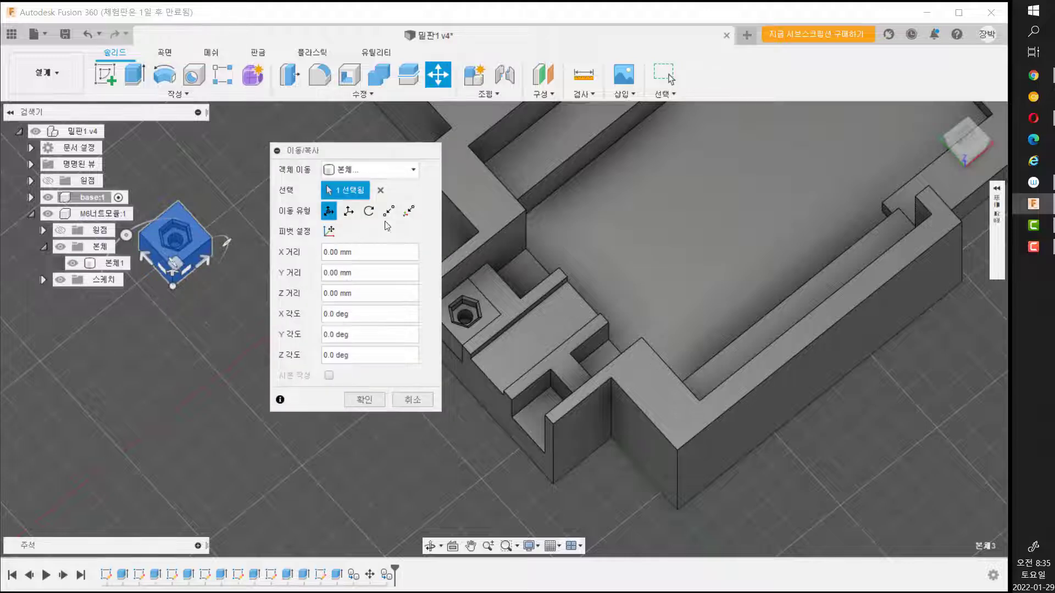
left_click(389, 211)
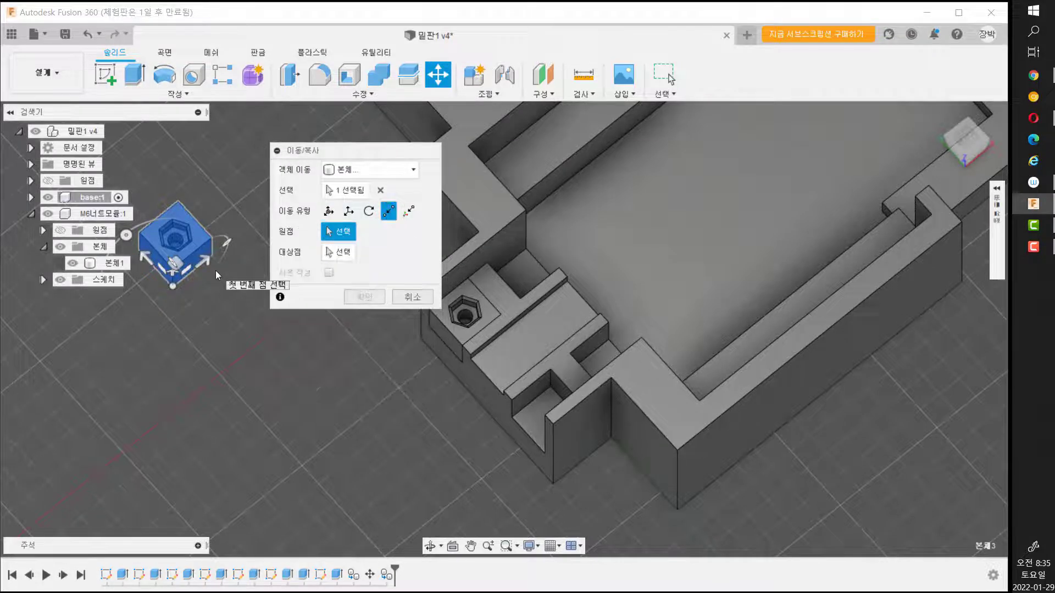
left_click(173, 268)
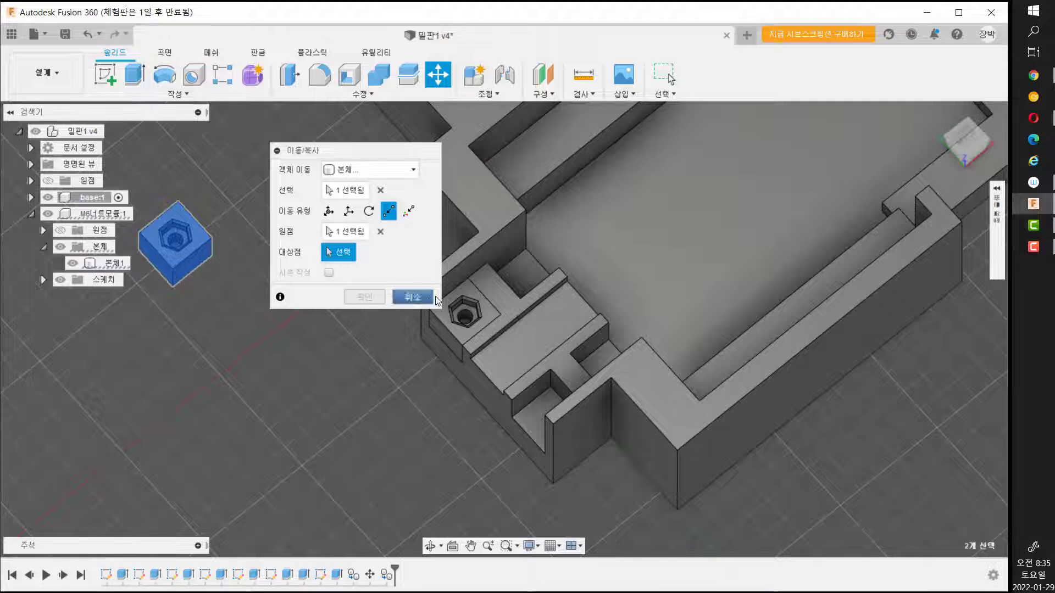
left_click(521, 300)
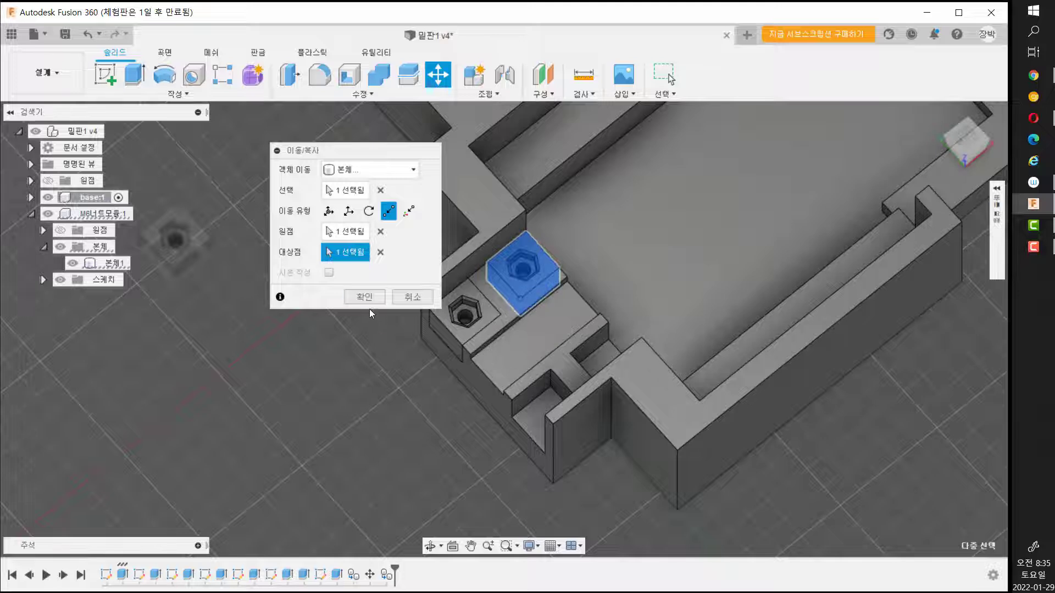
left_click(365, 297)
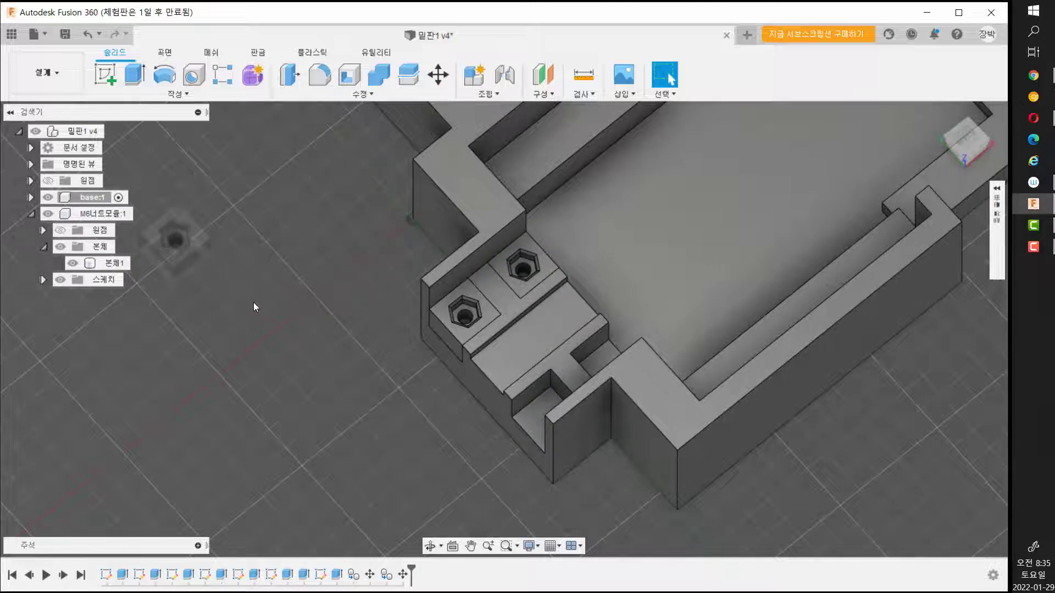
Place a third copy of the M6 nut module body in the outer pocket against the lower side wall, using a point-to-point move.
left_click(113, 264)
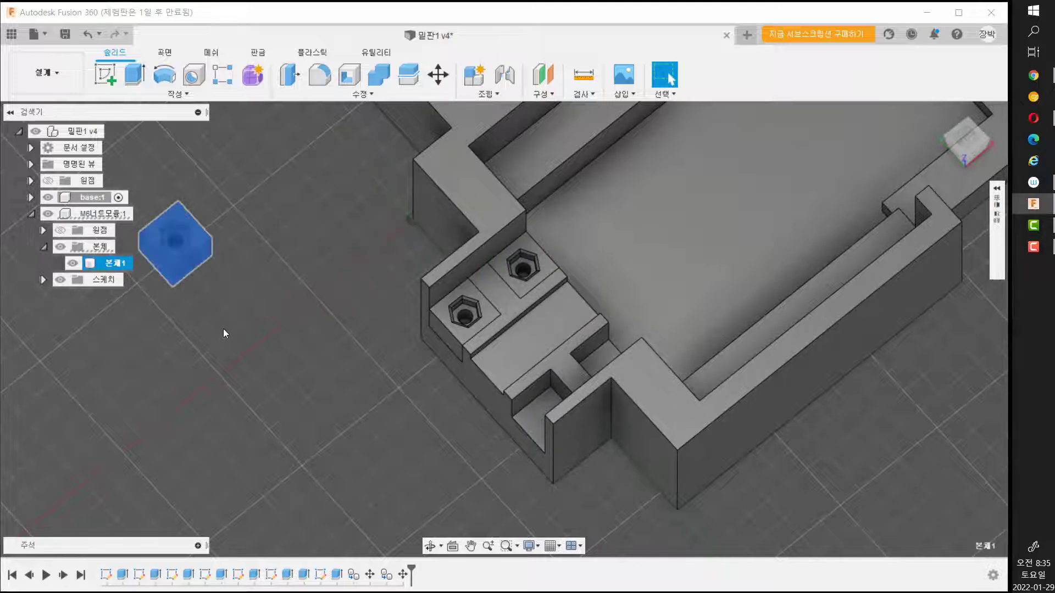
key("m")
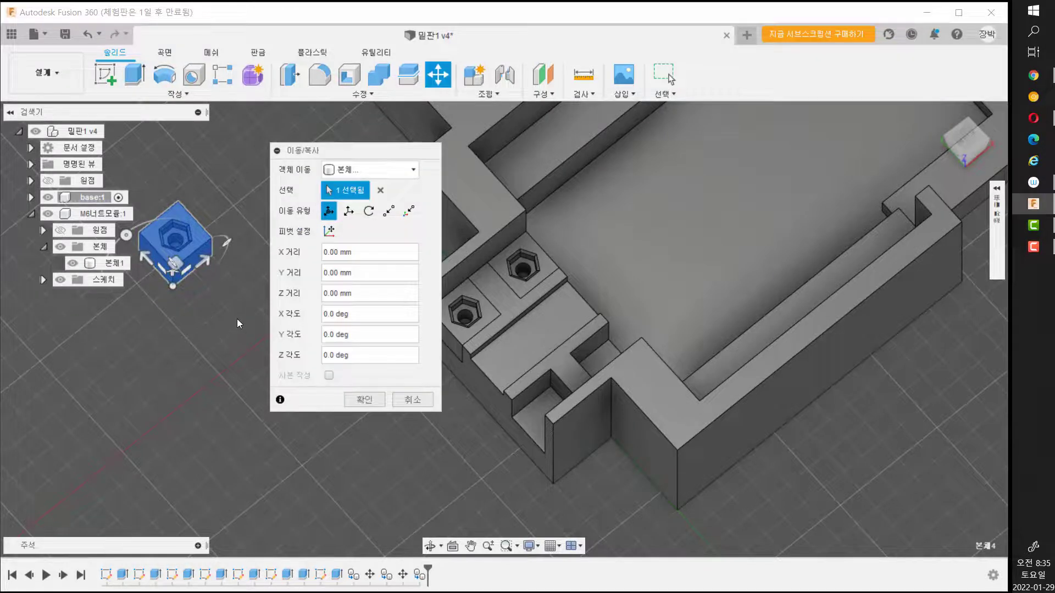
left_click(388, 211)
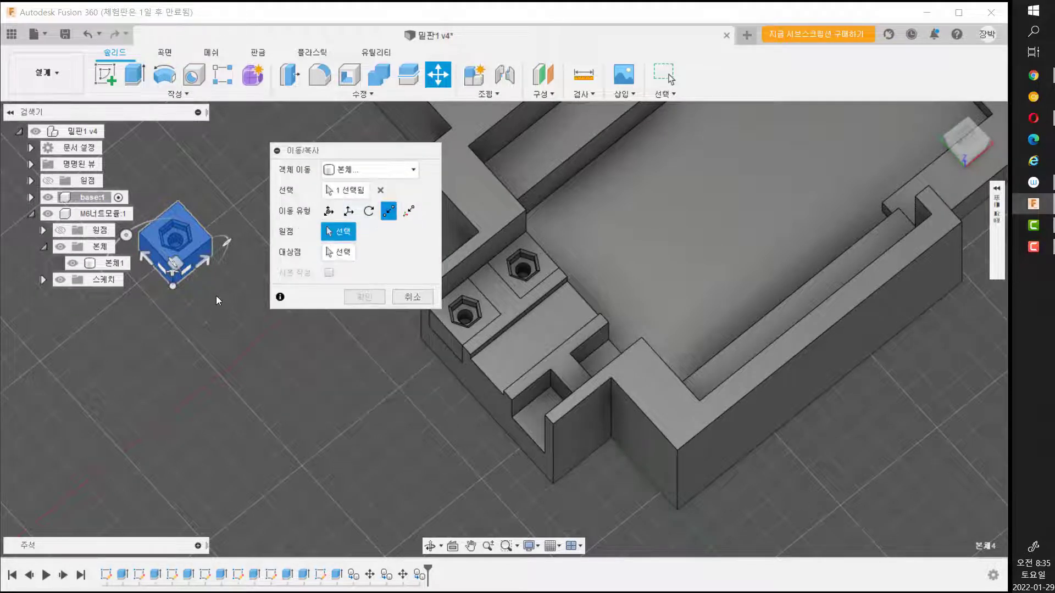
left_click(179, 201)
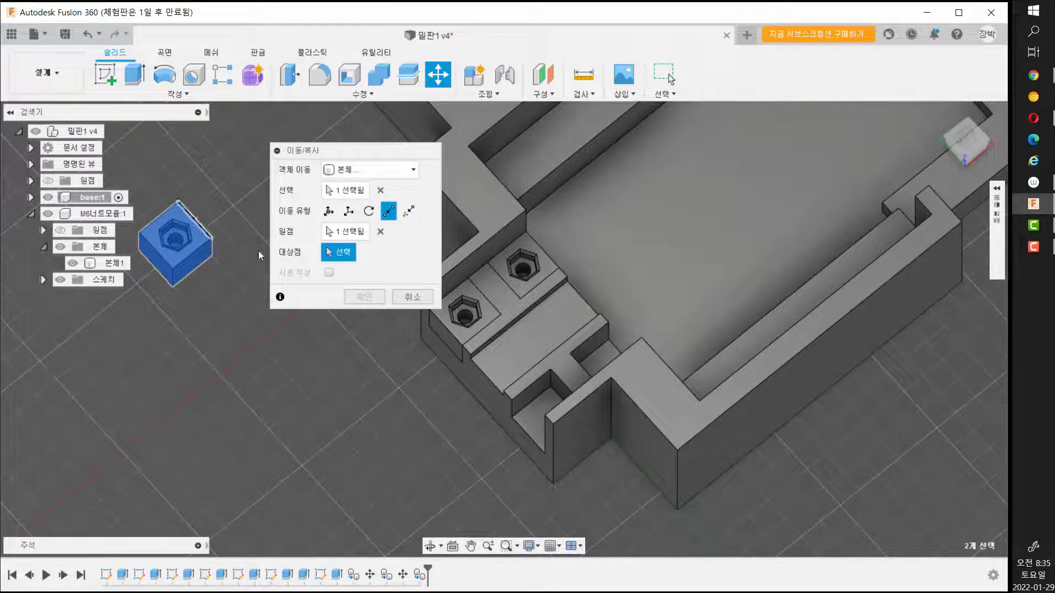
left_click(549, 373)
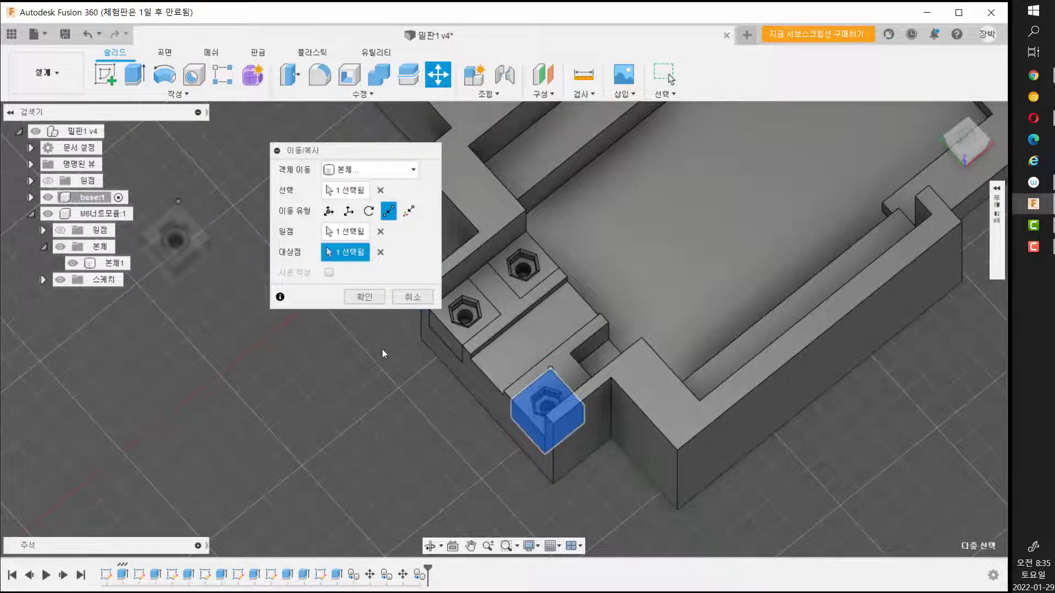
left_click(365, 298)
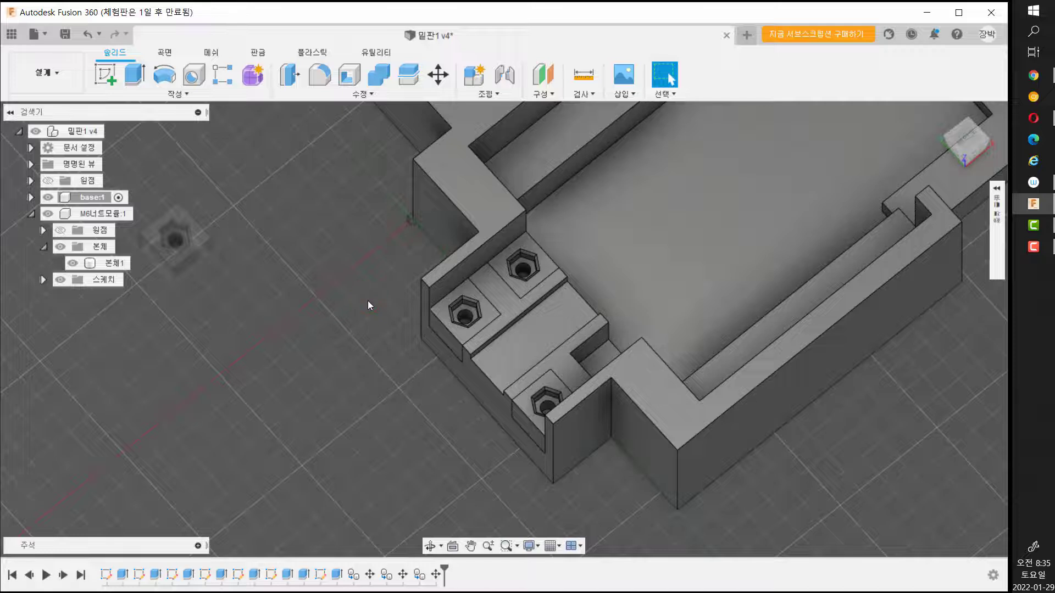
Place a fourth copy of the M6 nut module body in the inner pocket against the lower side wall, using a point-to-point move.
left_click(113, 263)
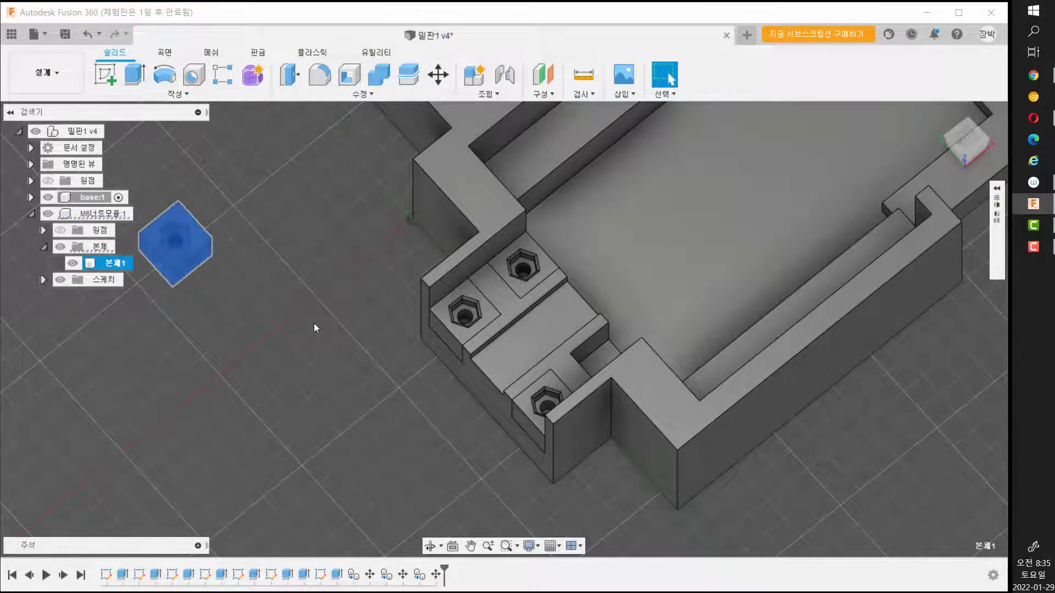
key("m")
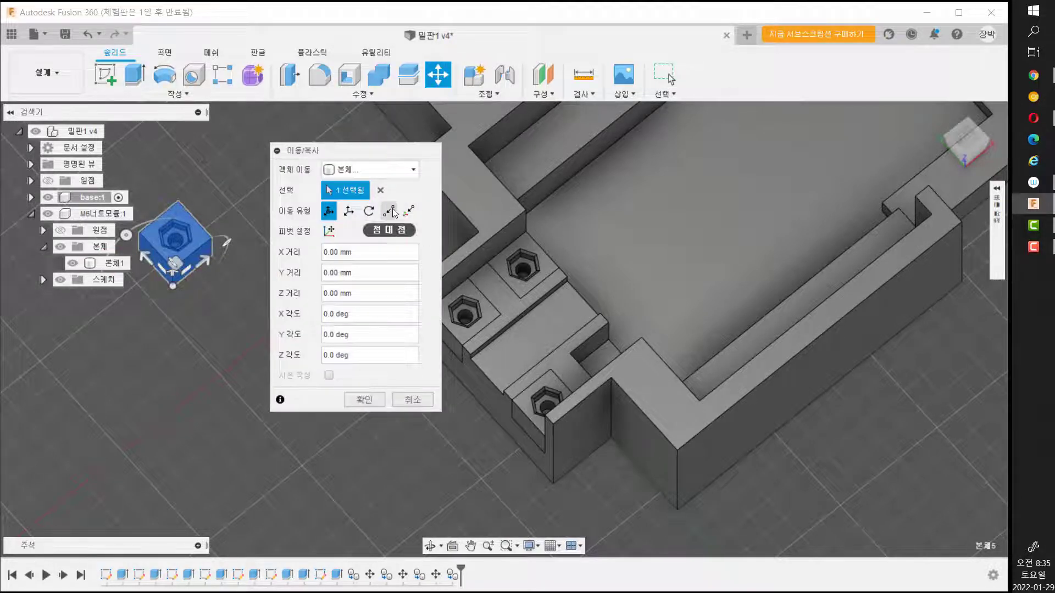
left_click(392, 212)
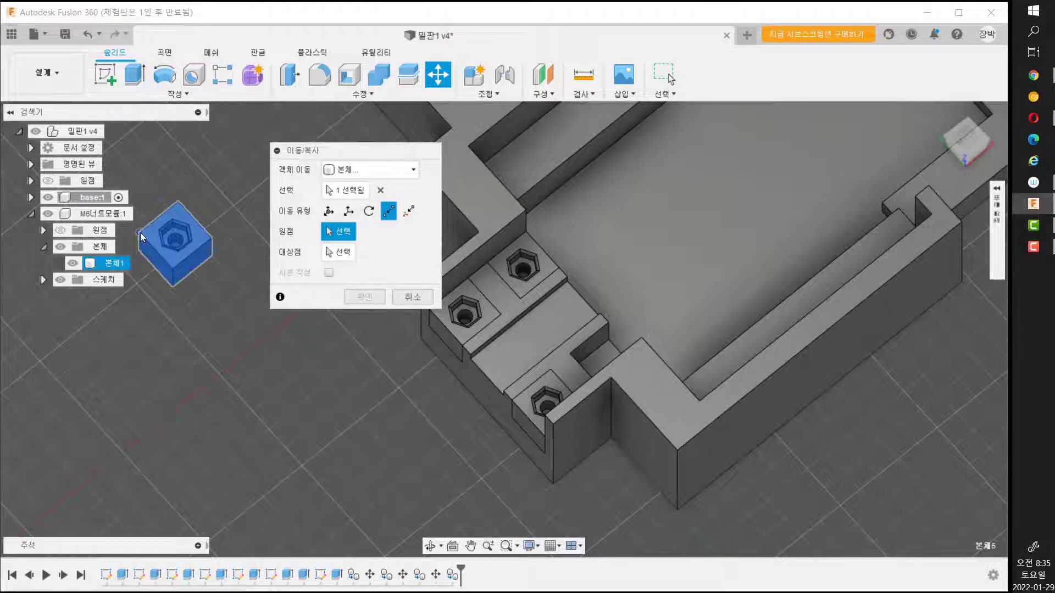
left_click(140, 233)
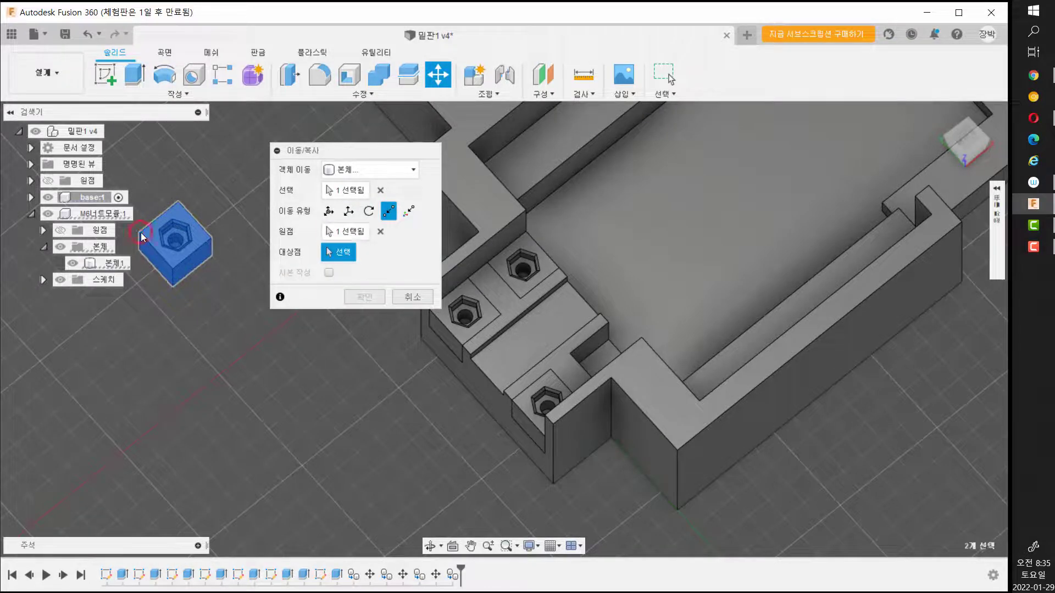
left_click(572, 353)
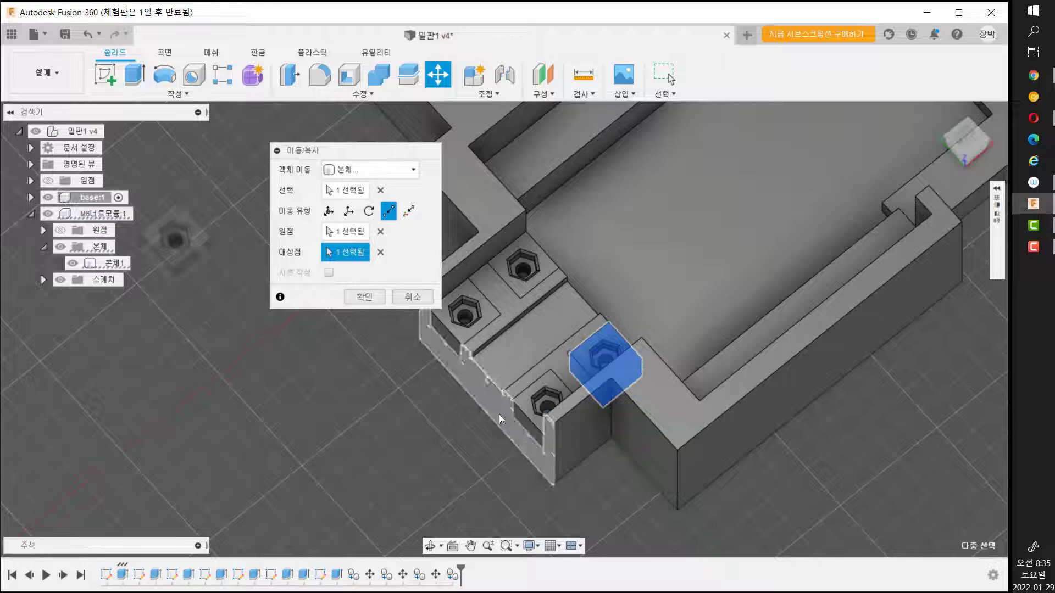
left_click(373, 308)
middle_click_drag(485, 426, 434, 409, "shift")
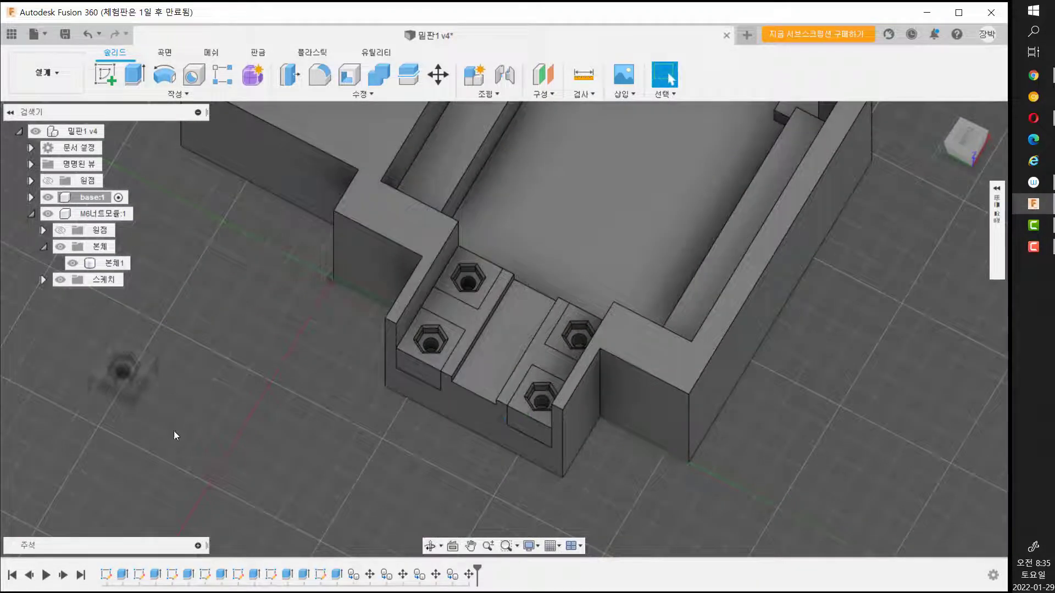
middle_click_drag(476, 437, 412, 404, "shift")
scroll(441, 456, "up", 2)
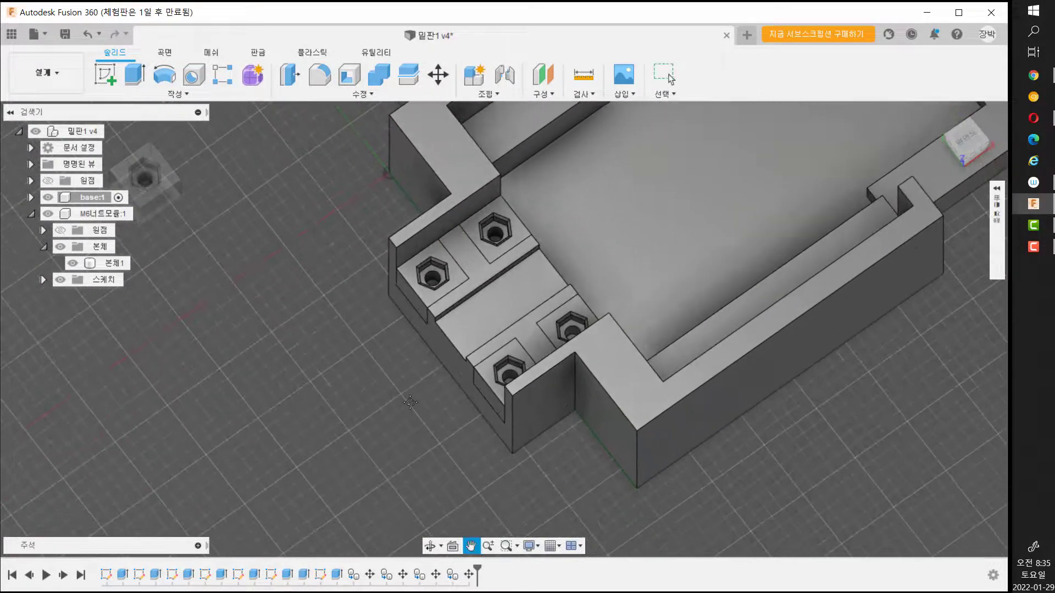
Examine the base component's bodies one by one to identify the base body and the nut module copies.
left_click(31, 214)
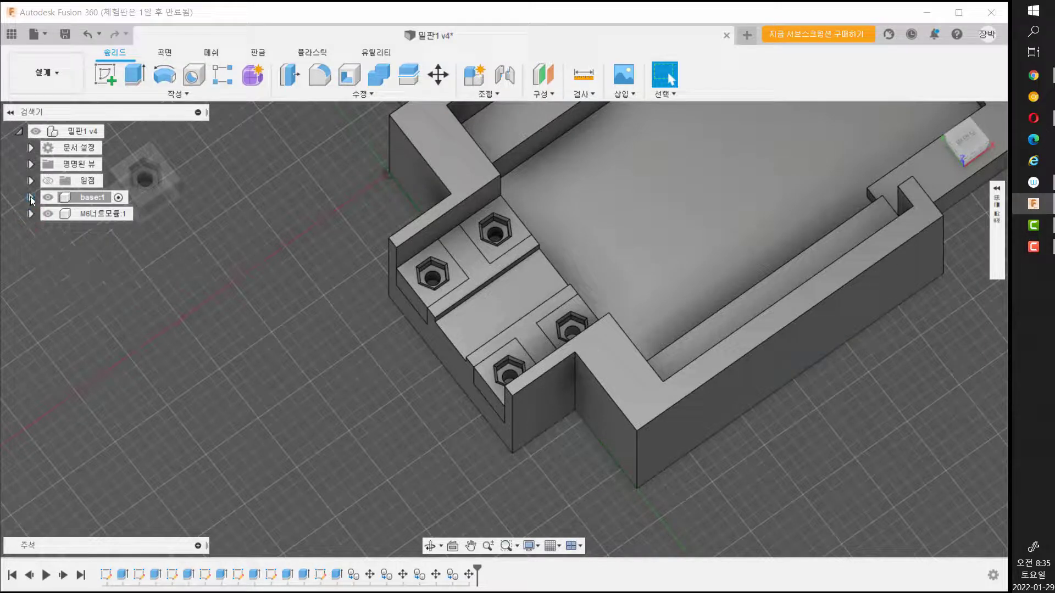
left_click(30, 197)
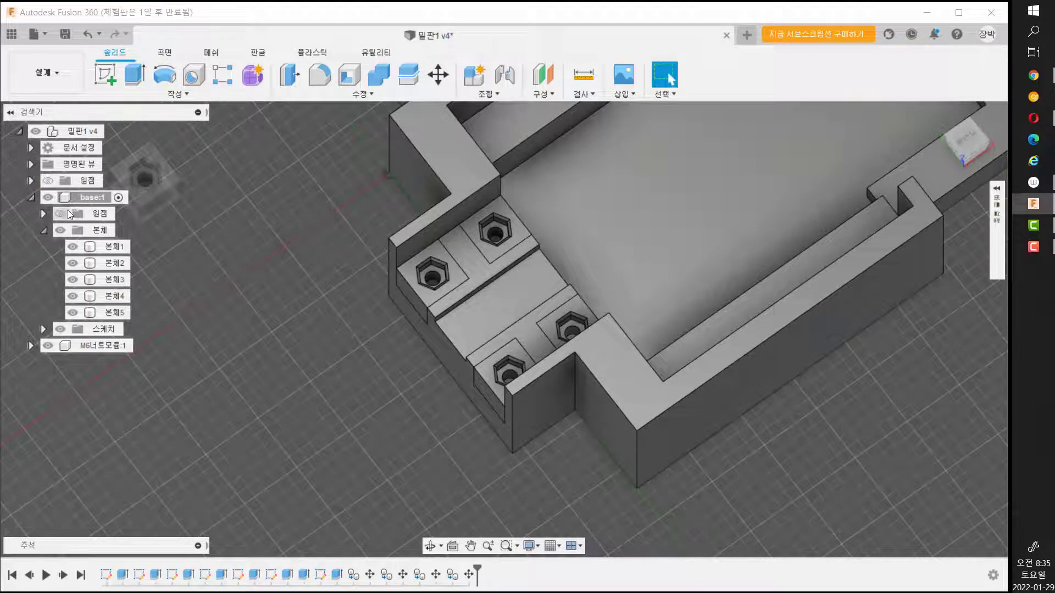
left_click(124, 248)
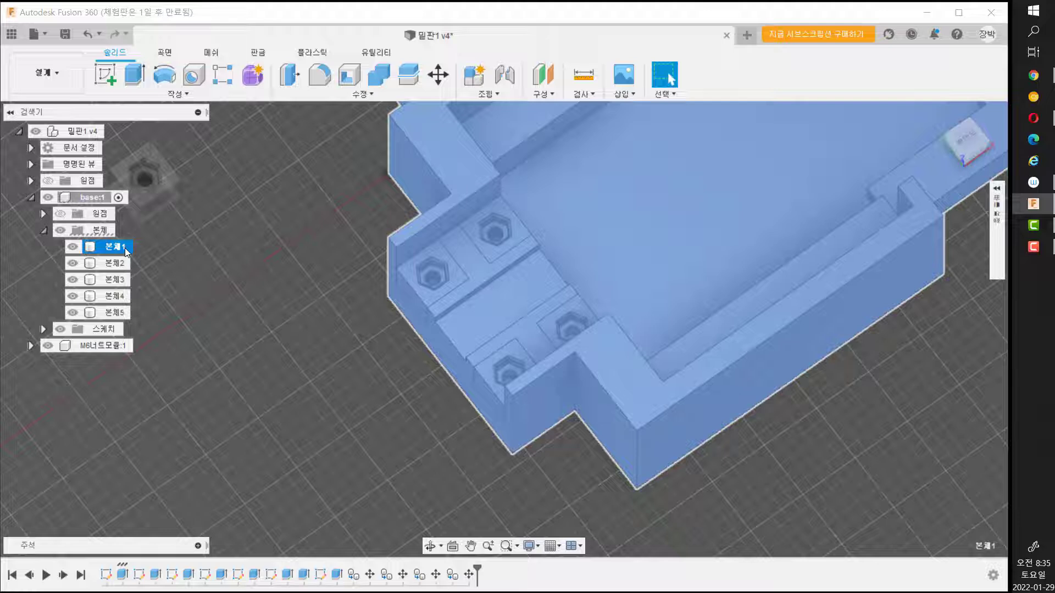
left_click(125, 265)
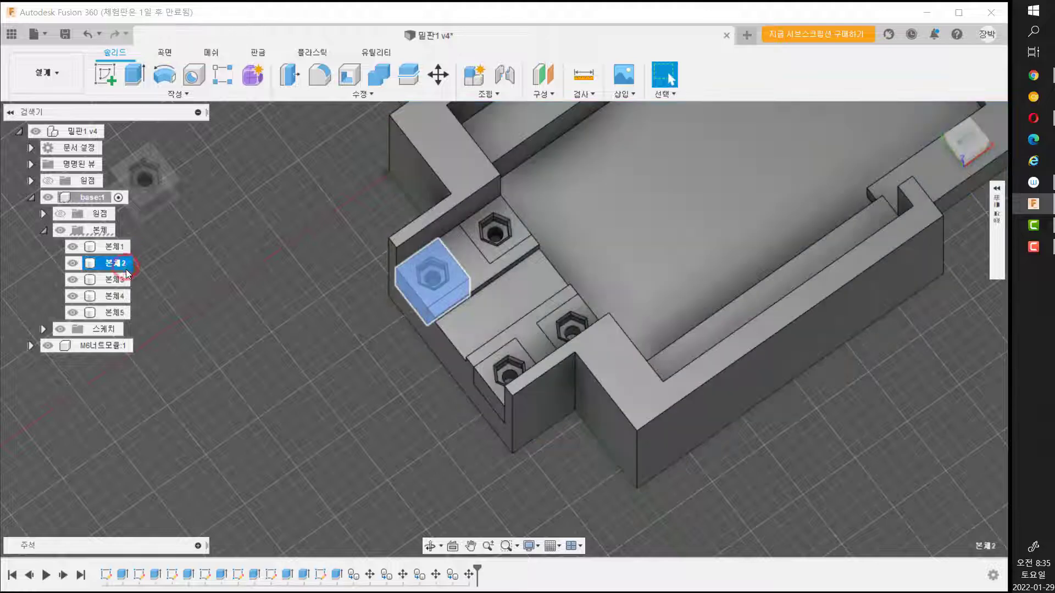
left_click(126, 281)
left_click(127, 297)
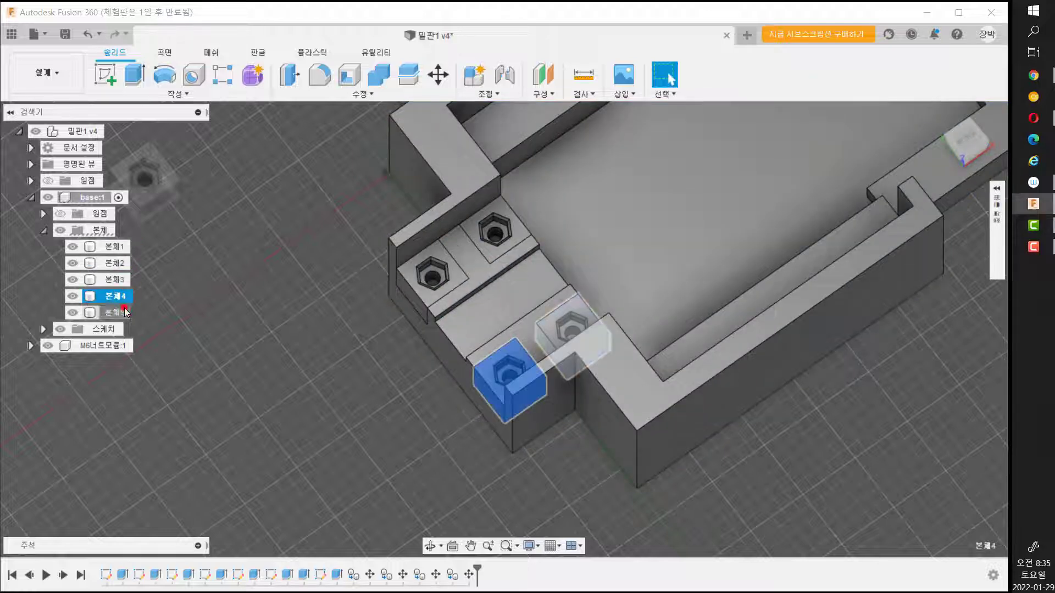
left_click(127, 312)
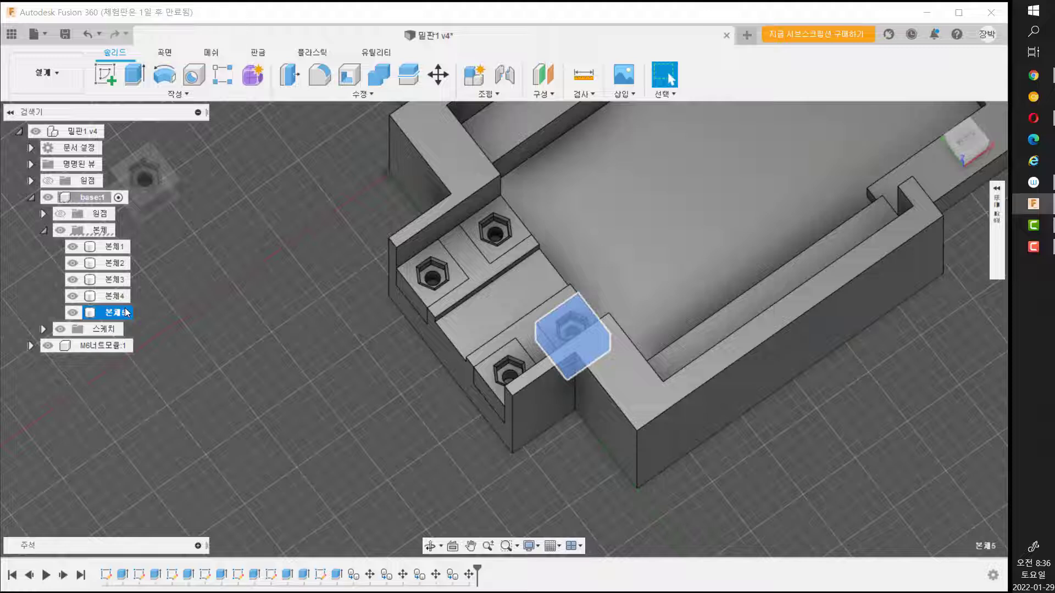
Combine the four nut module copies with the base body using the Join operation, with 본체1 as the target body.
left_click(118, 248)
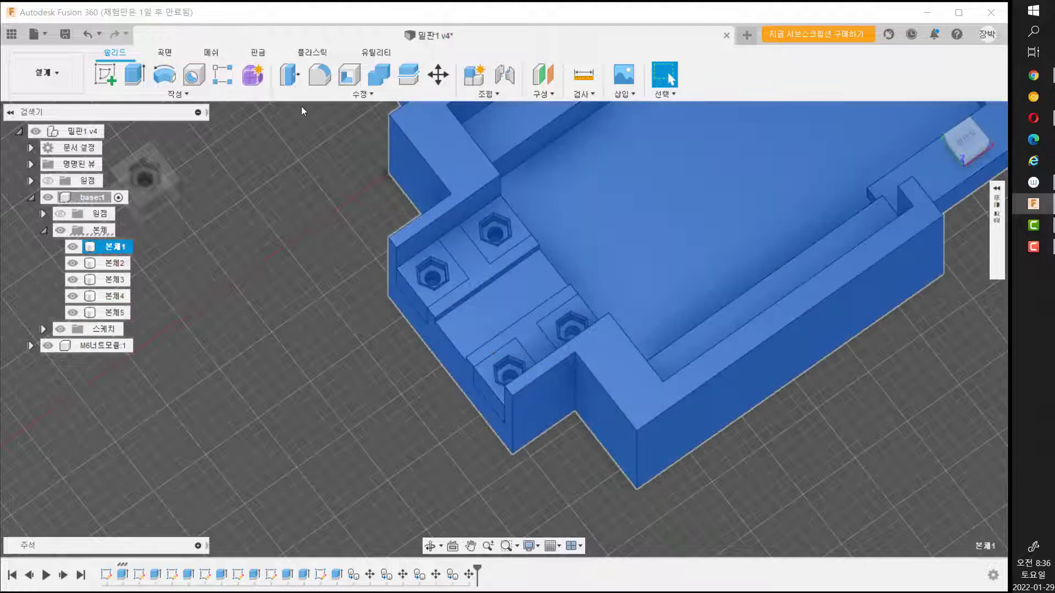
left_click(377, 81)
left_click_drag(379, 151, 294, 147)
left_click(273, 165)
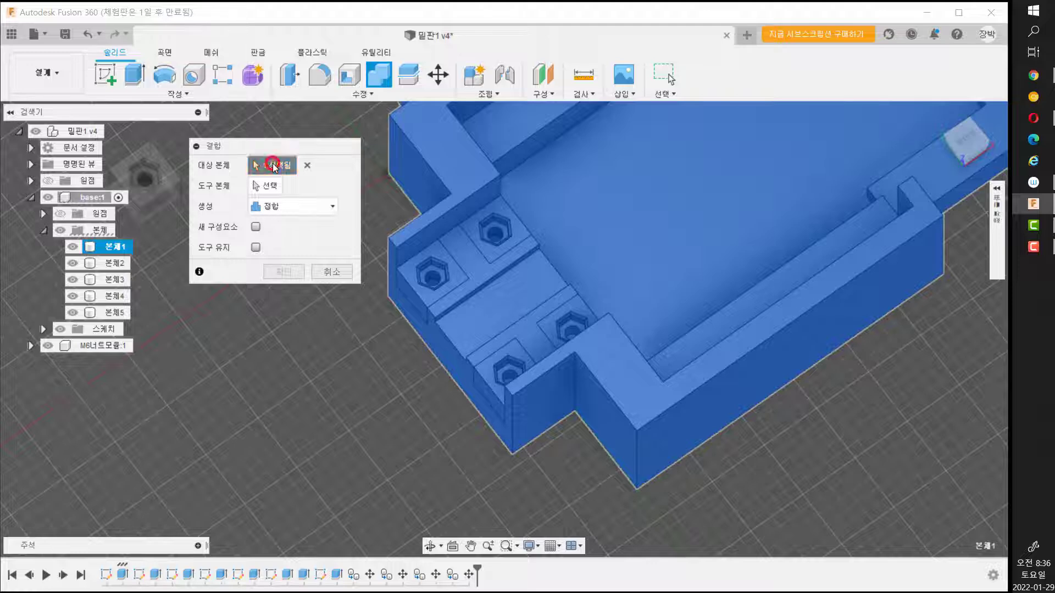
double_click(109, 247)
left_click(264, 189)
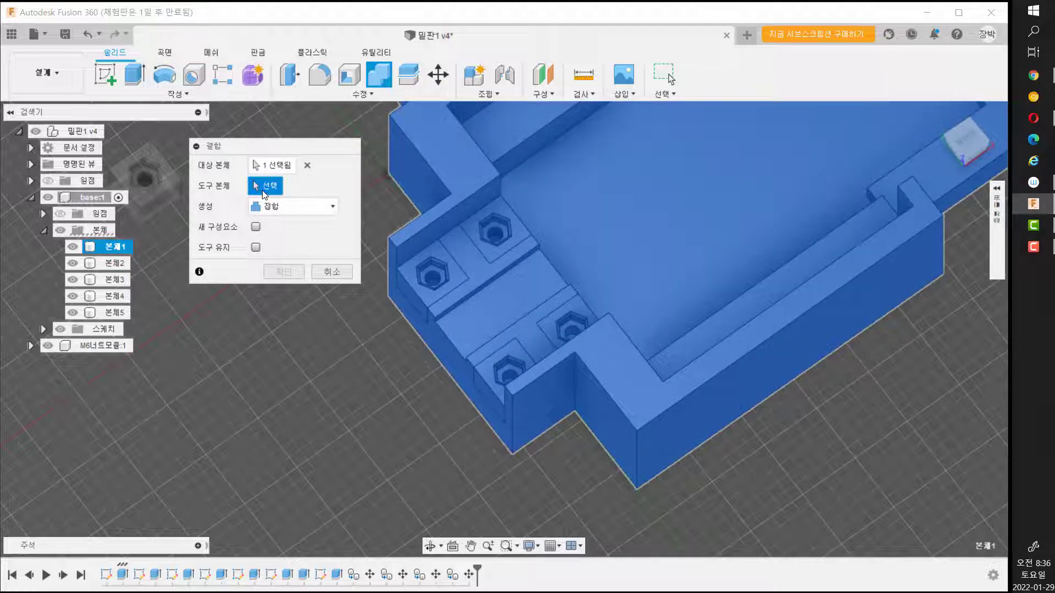
left_click(115, 263)
left_click(115, 280)
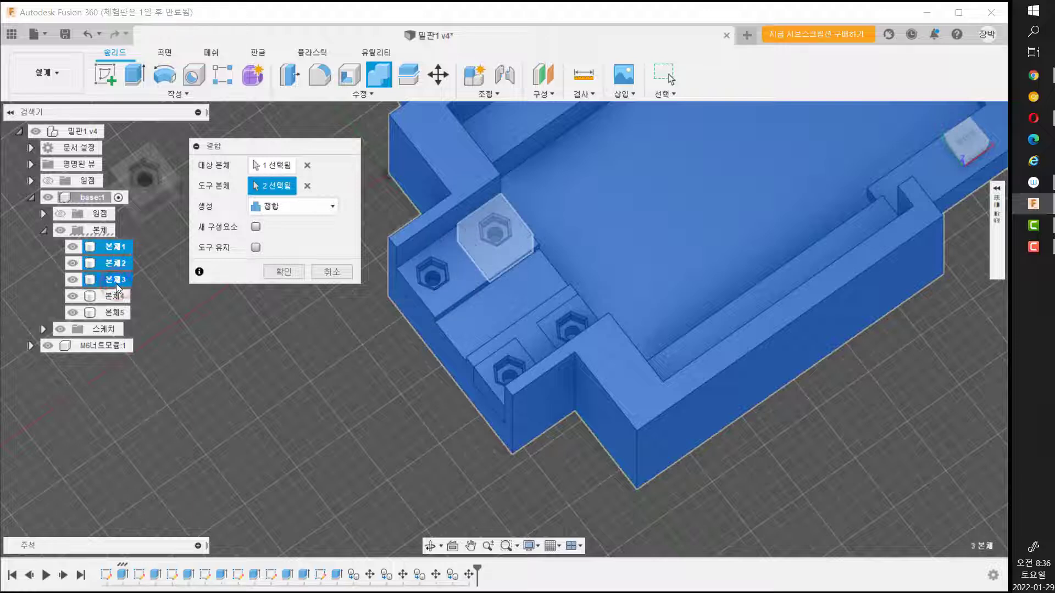
left_click(115, 296)
left_click(118, 312)
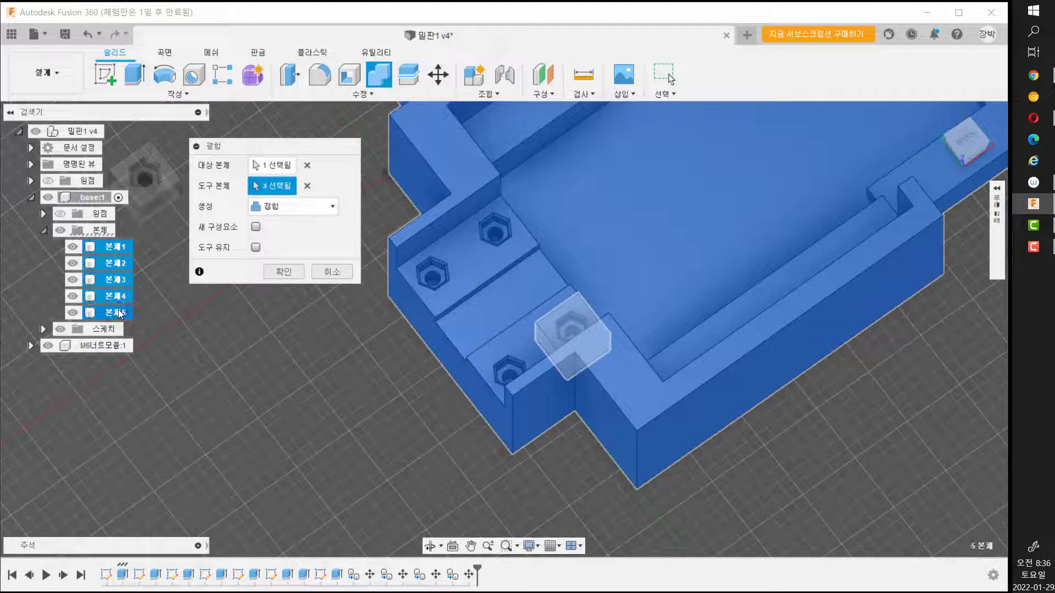
left_click(283, 272)
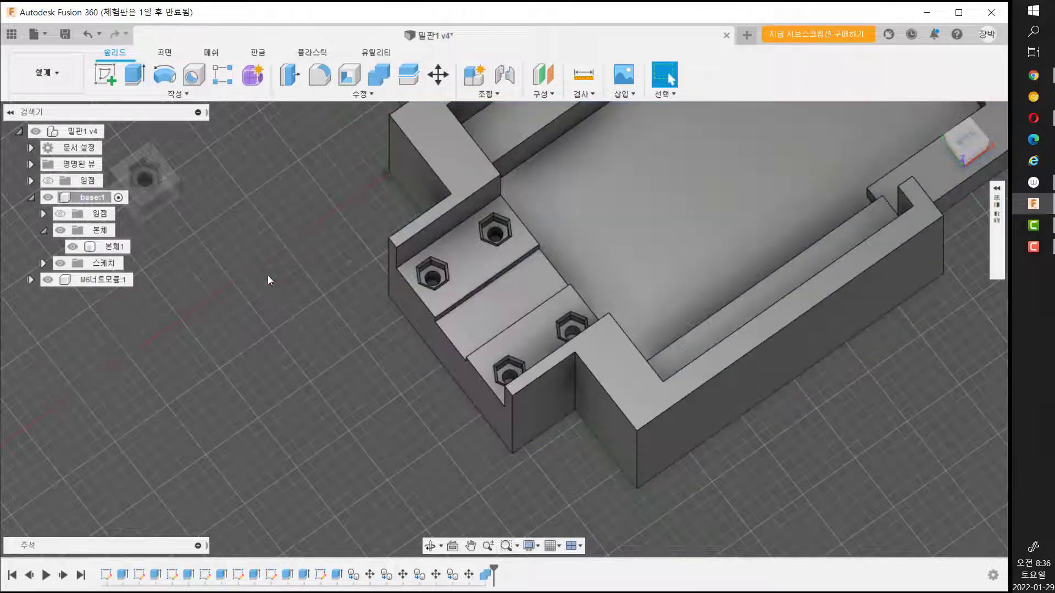
left_click(114, 246)
Open the parameters dialog and place it clear of the base's nut recesses.
mouse_move(617, 242)
middle_mouse_down("shift")
mouse_move(634, 259)
mouse_move(617, 207)
mouse_move(601, 236)
mouse_move(607, 247)
mouse_move(643, 250)
mouse_move(617, 222)
middle_mouse_up("shift")
scroll(609, 232, "up", 5)
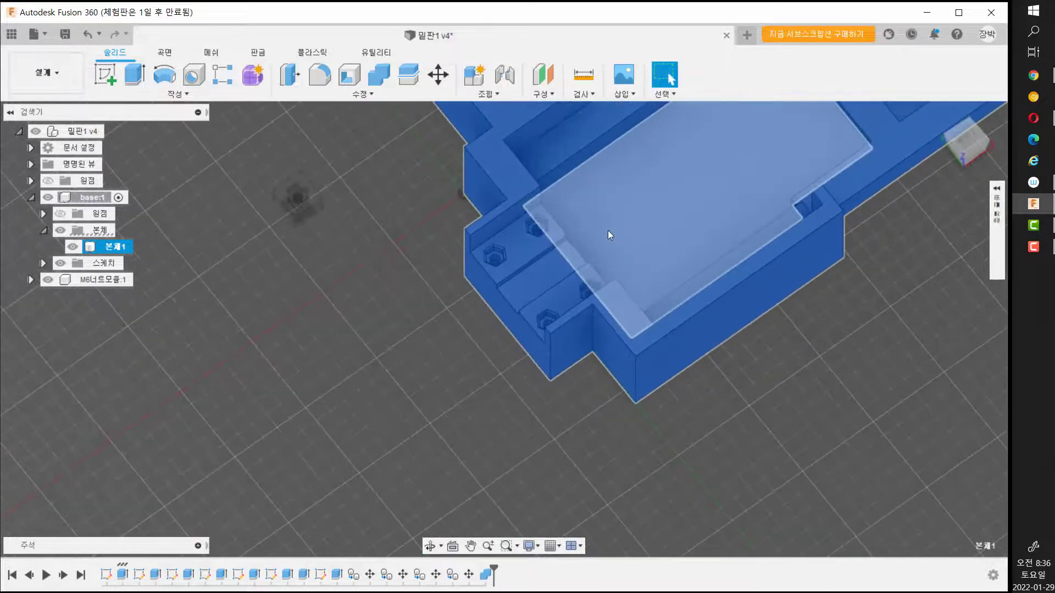
scroll(608, 228, "down", 3)
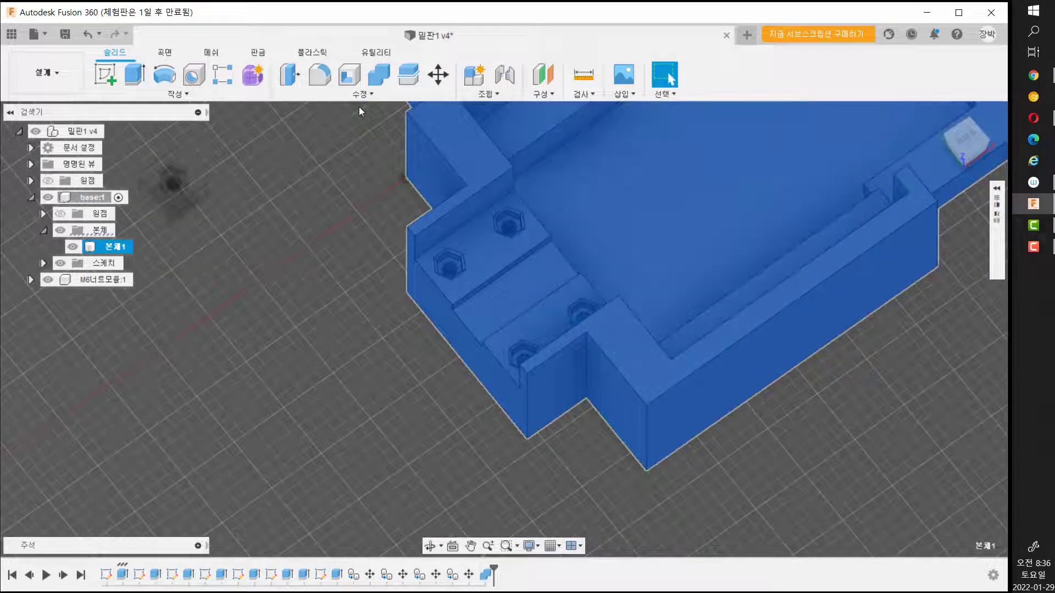
left_click(354, 94)
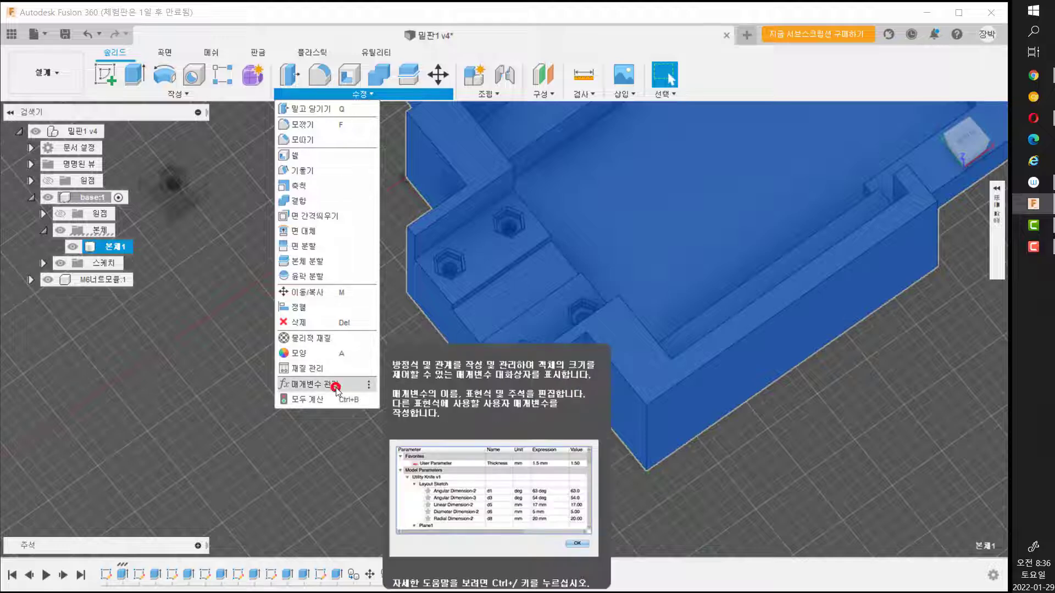
left_click(316, 384)
left_click_drag(384, 28, 972, 228)
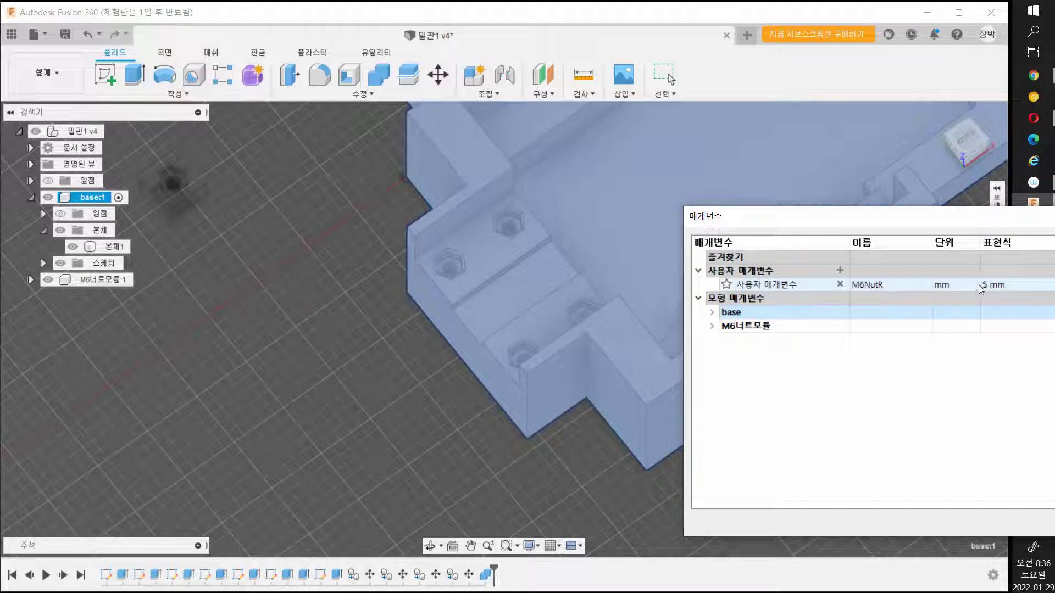
left_click_drag(977, 218, 937, 185)
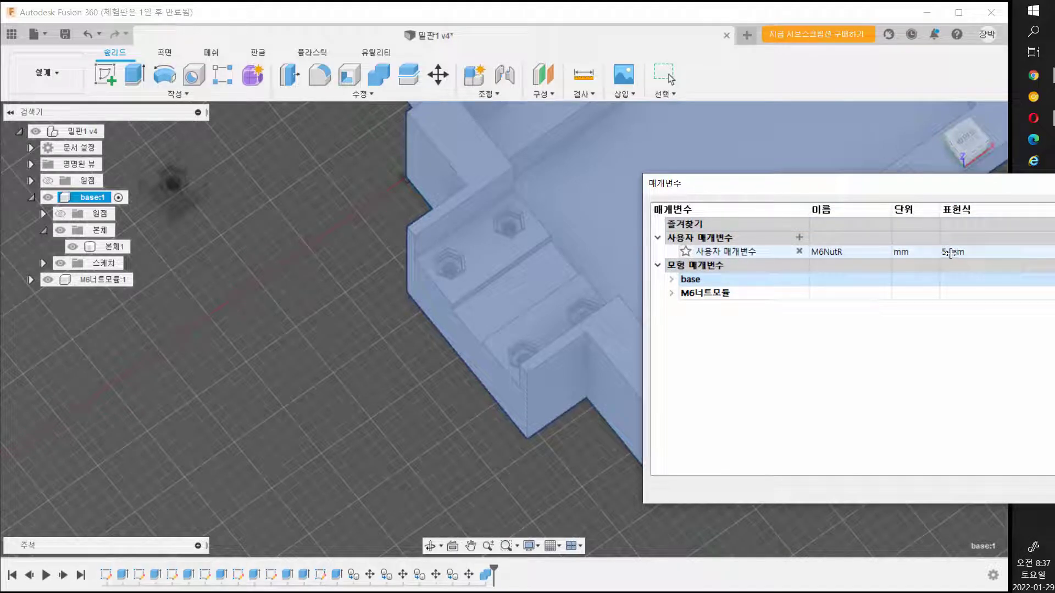
Set the user parameter M6NutR to 8 mm and check the hexagonal recesses in the module and base.
double_click(952, 252)
left_click(949, 252)
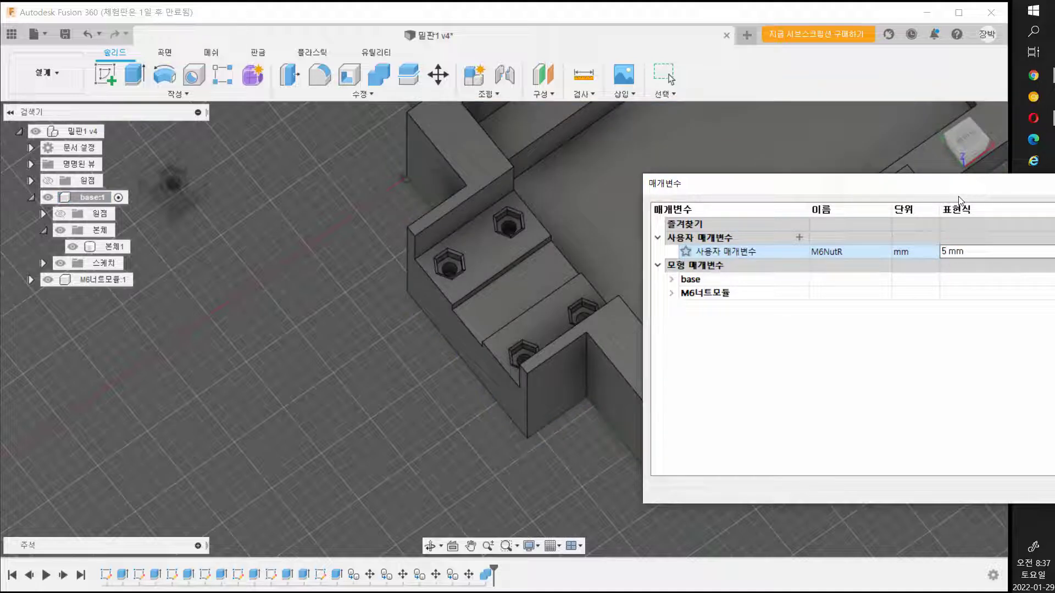
key("BackSpace")
type("9")
key("BackSpace")
type("8")
key("Return")
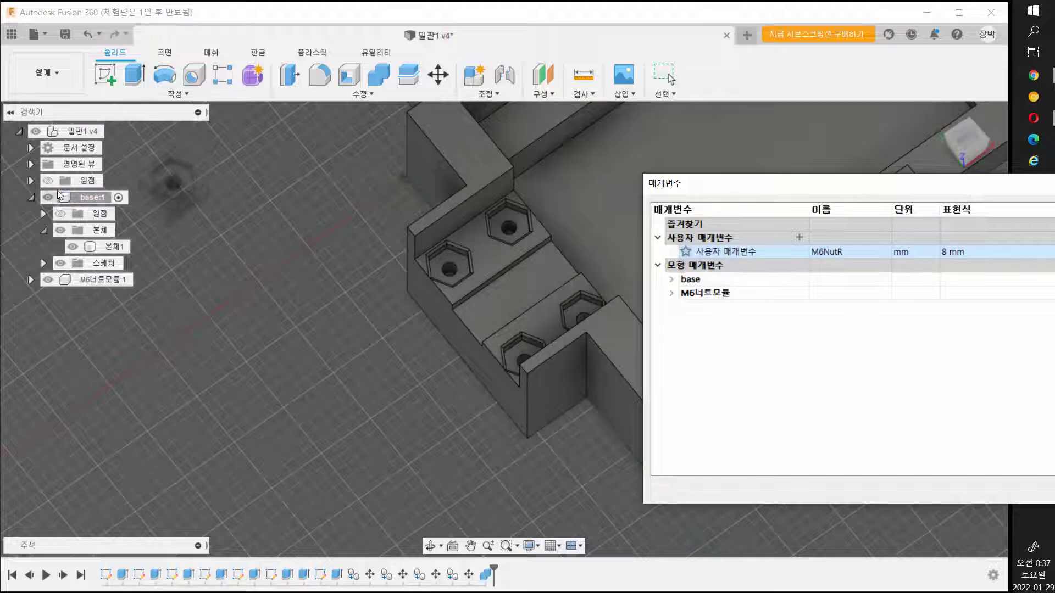
left_click(182, 195)
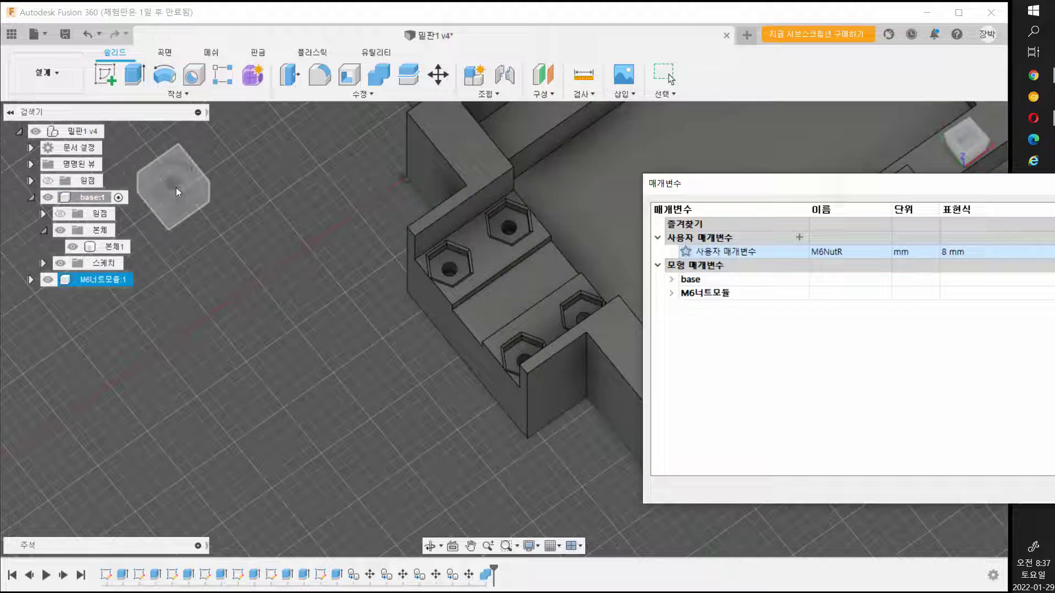
left_click(461, 272)
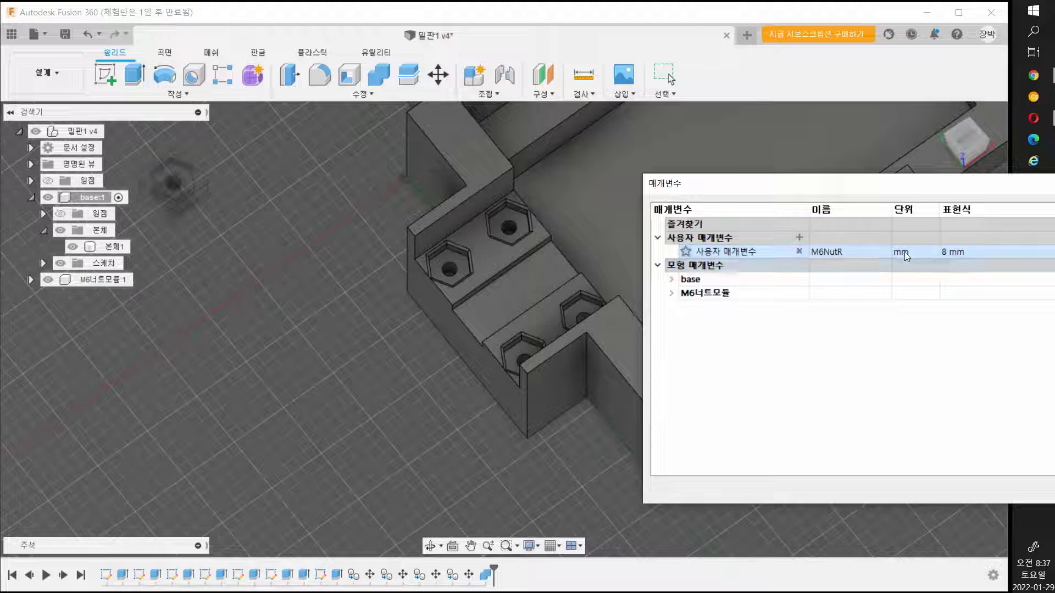
Set the user parameter M6NutR to 5.0 mm and close the parameters dialog.
double_click(945, 252)
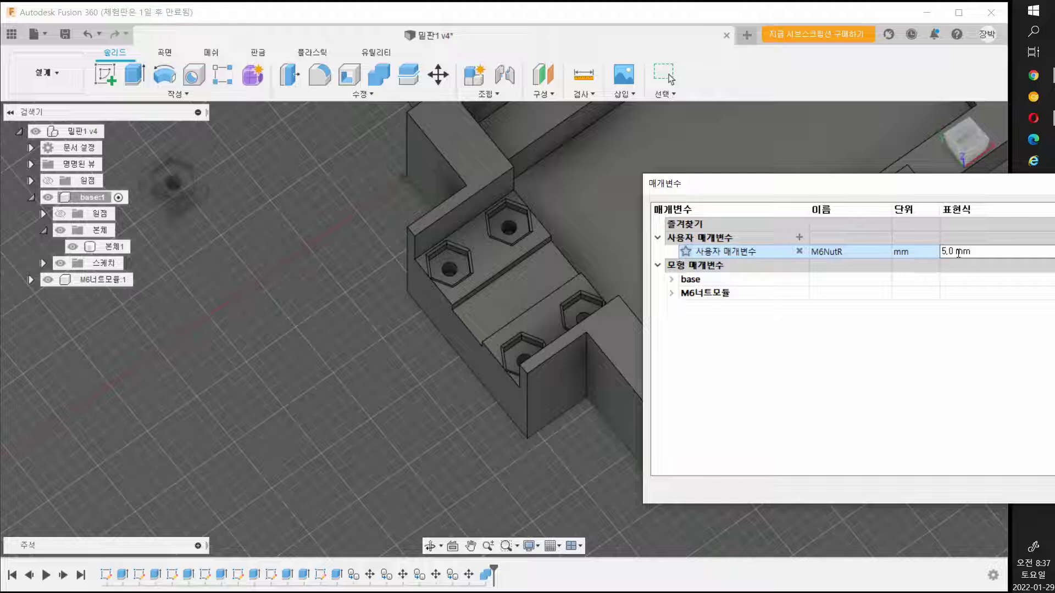
key("Return")
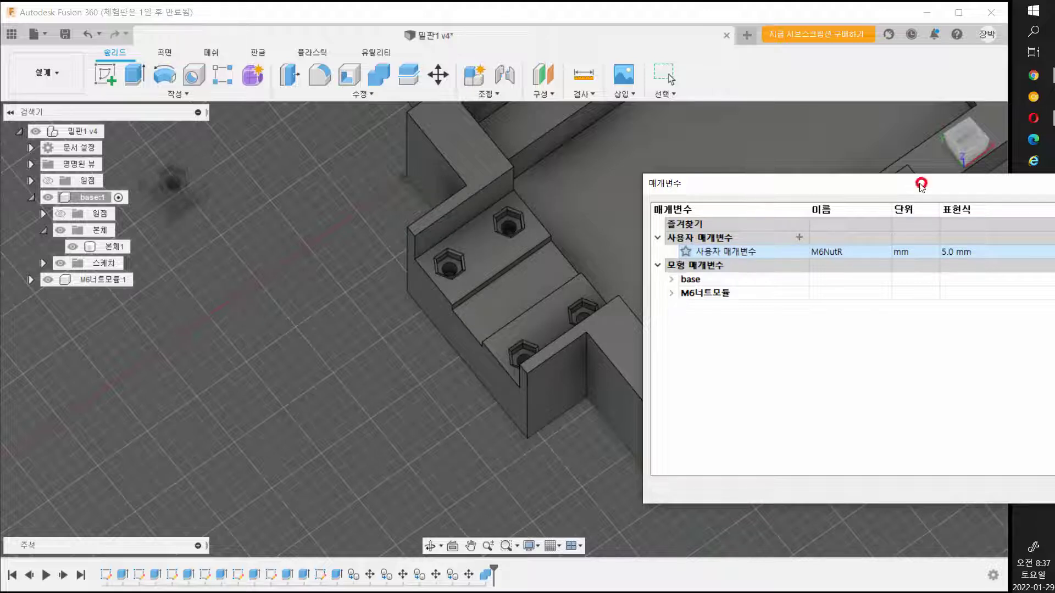
left_click_drag(922, 185, 438, 196)
left_click(949, 499)
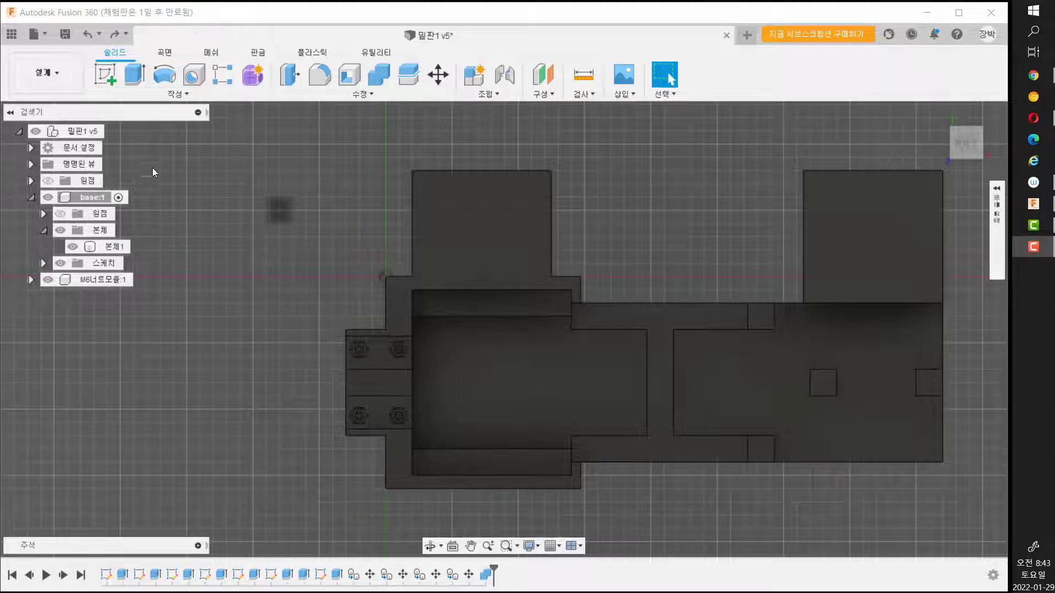
Start a sketch on the inner ledge's top face and draw a 40 × 20 mm rectangle from its outer corner nearest the nut recesses.
left_click(107, 73)
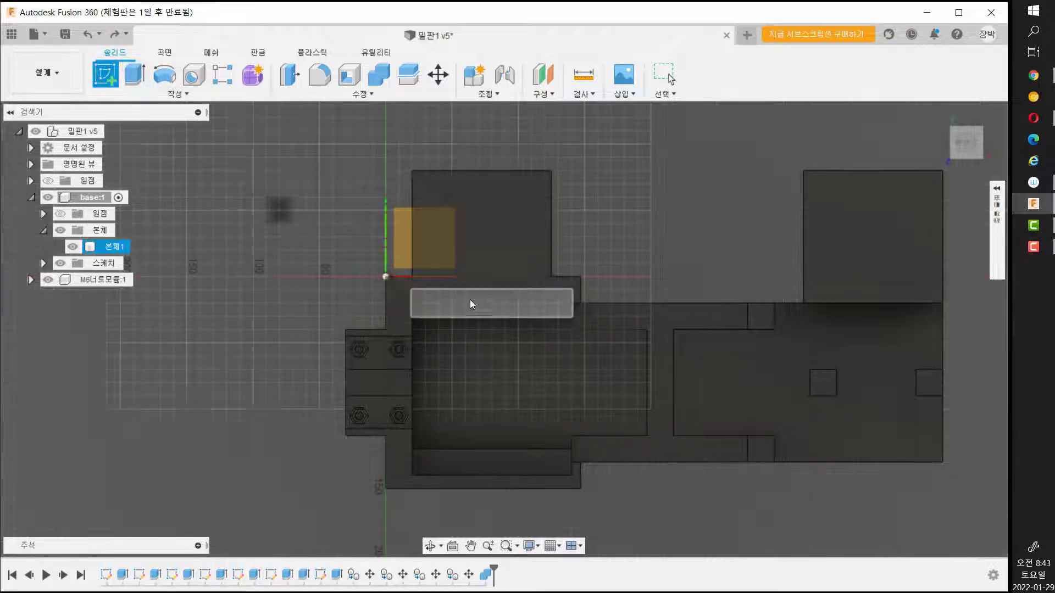
left_click(471, 302)
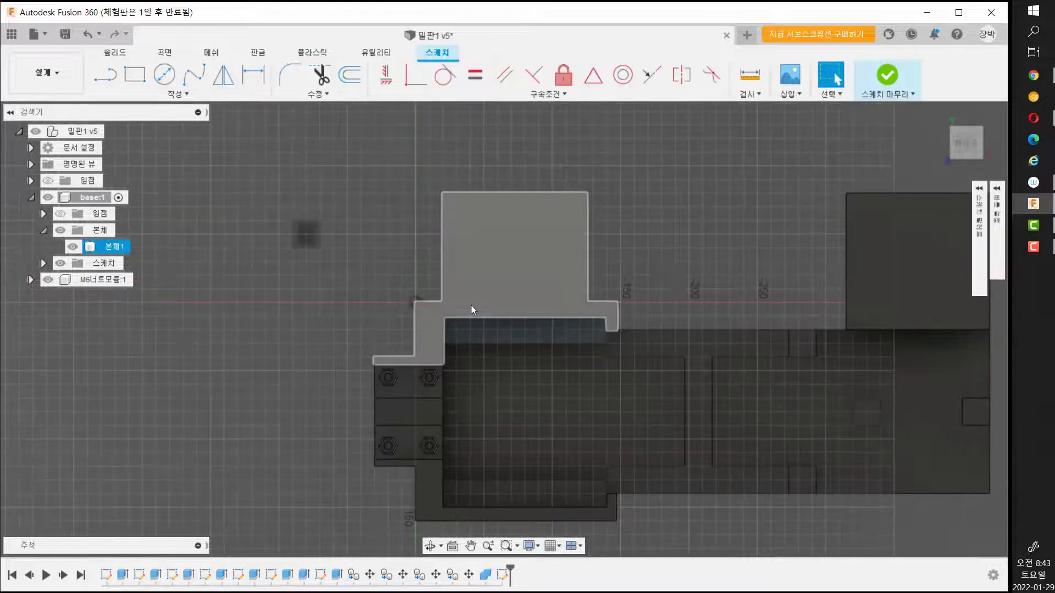
scroll(450, 286, "up", 8)
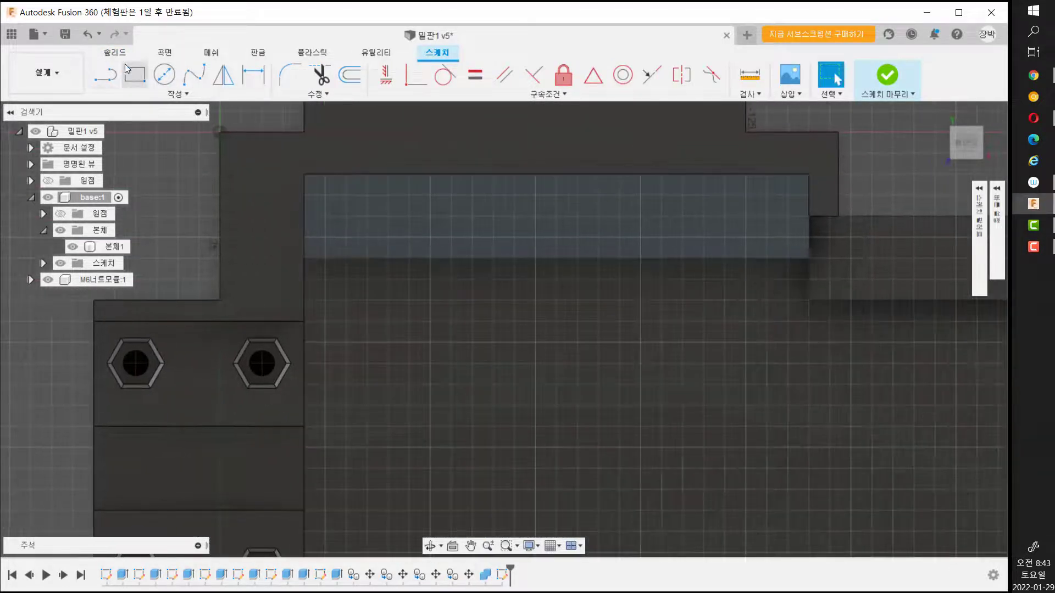
left_click(135, 74)
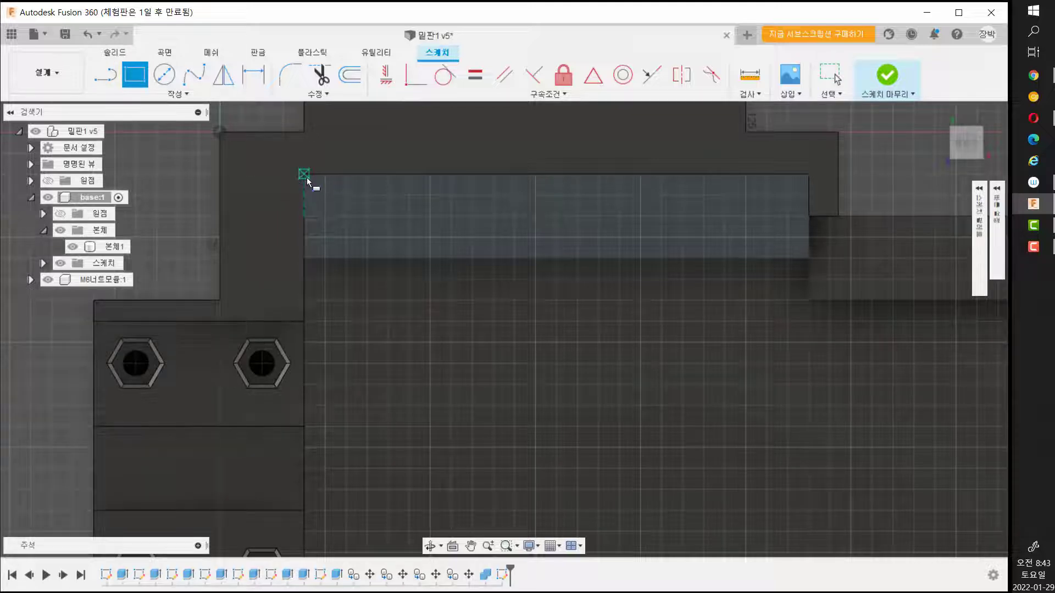
left_click(307, 177)
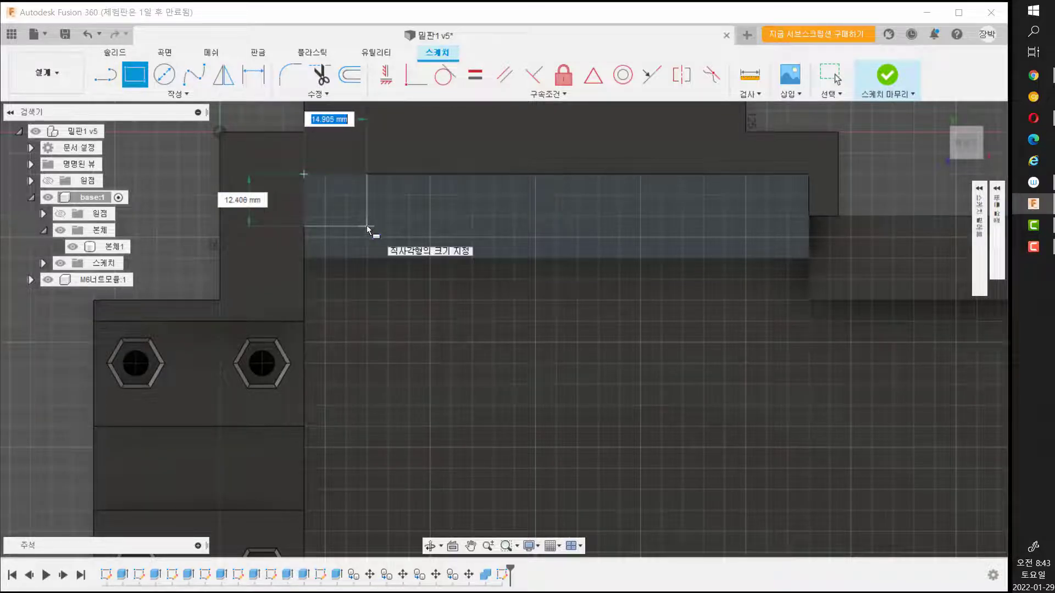
type("40")
key("Tab")
type("2")
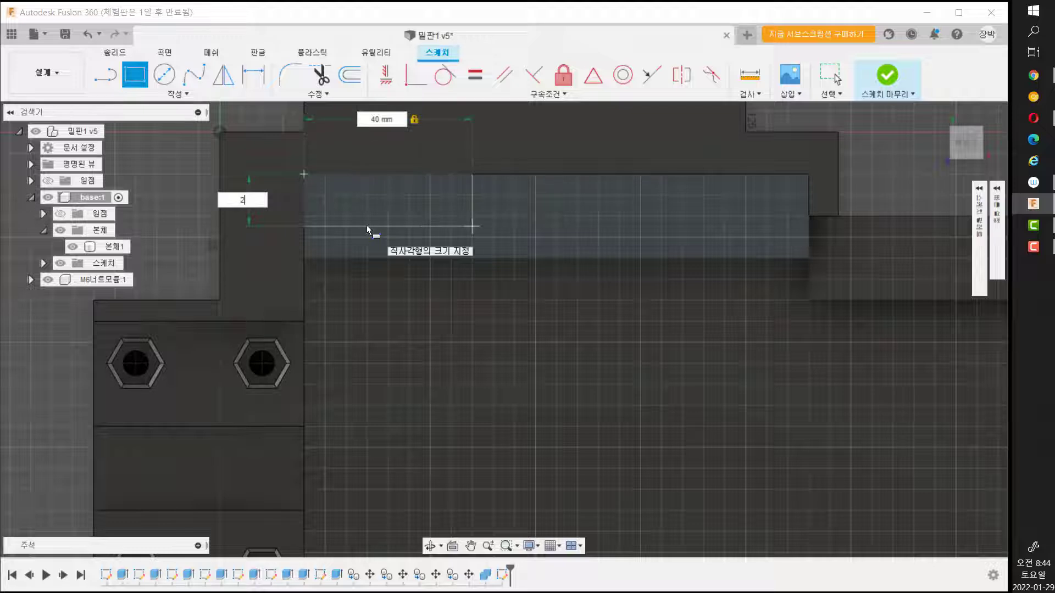
type("0")
key("Return")
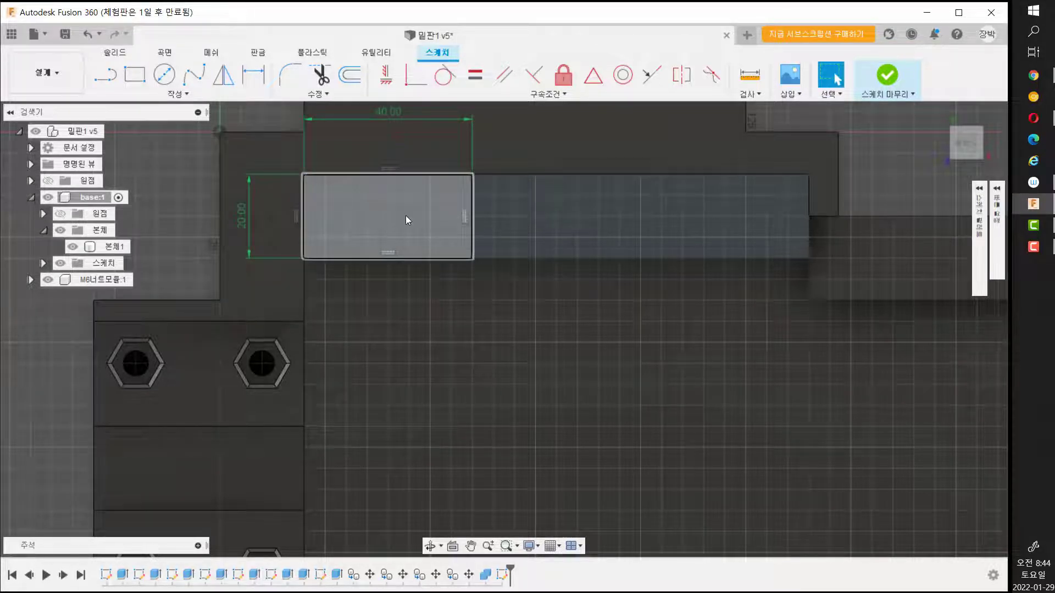
Draw a 40 × 20 mm rectangle from the outer corner at the other end of the same ledge.
left_click(132, 78)
left_click(807, 177)
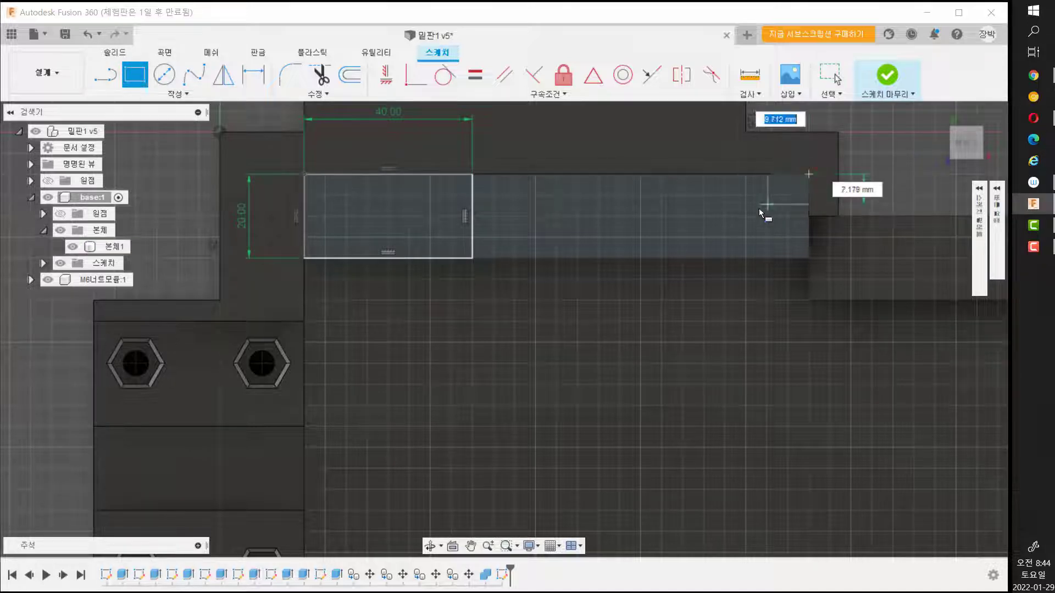
type("40")
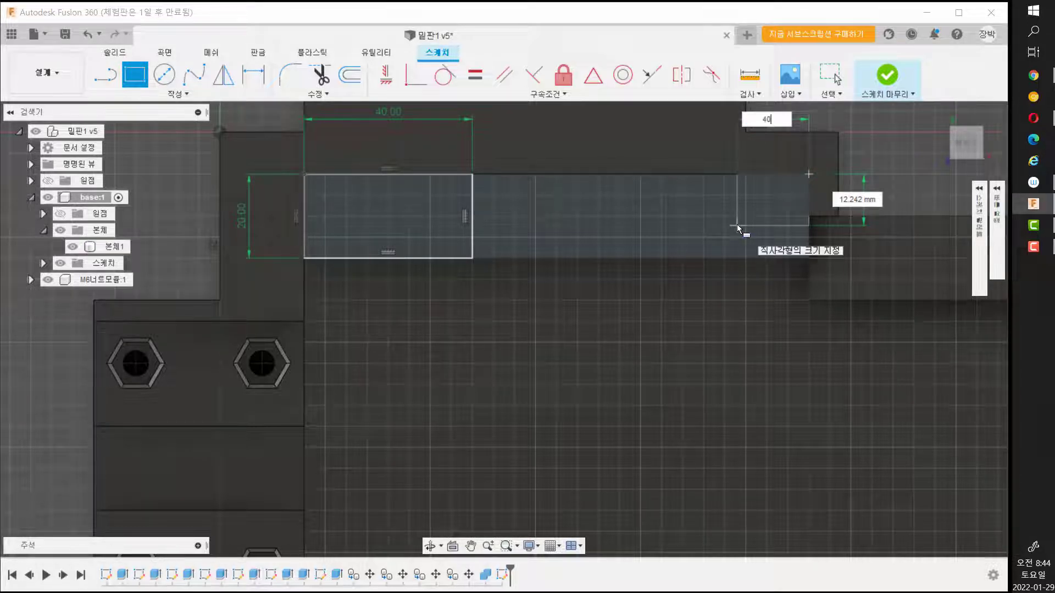
key("Tab")
type("20")
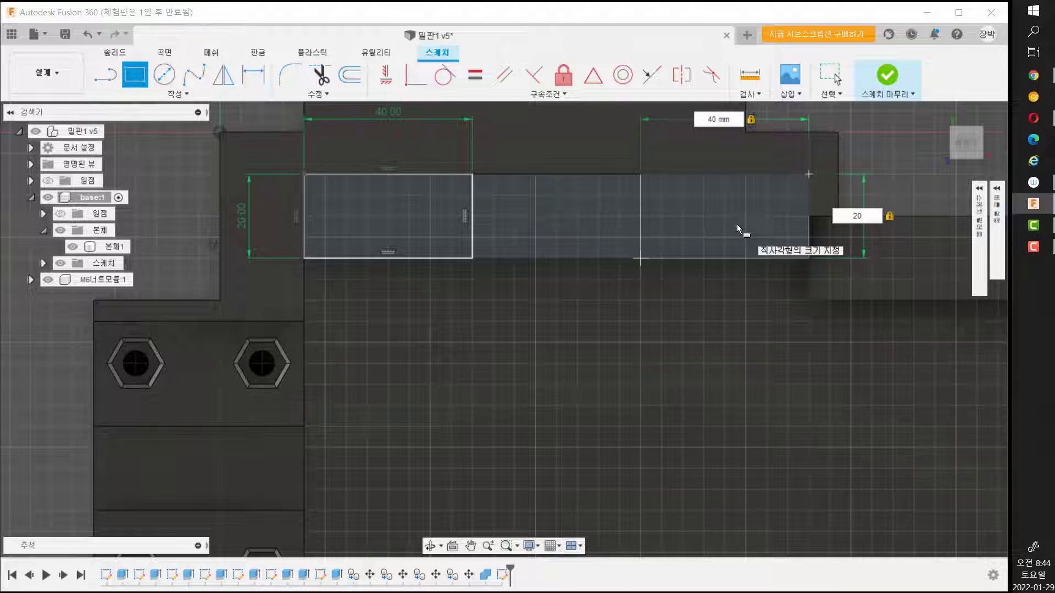
key("Return")
key("Escape")
On the opposite inner ledge, draw a 40 × 20 mm rectangle from its outer corner nearest the nut recesses.
scroll(588, 408, "down", 3)
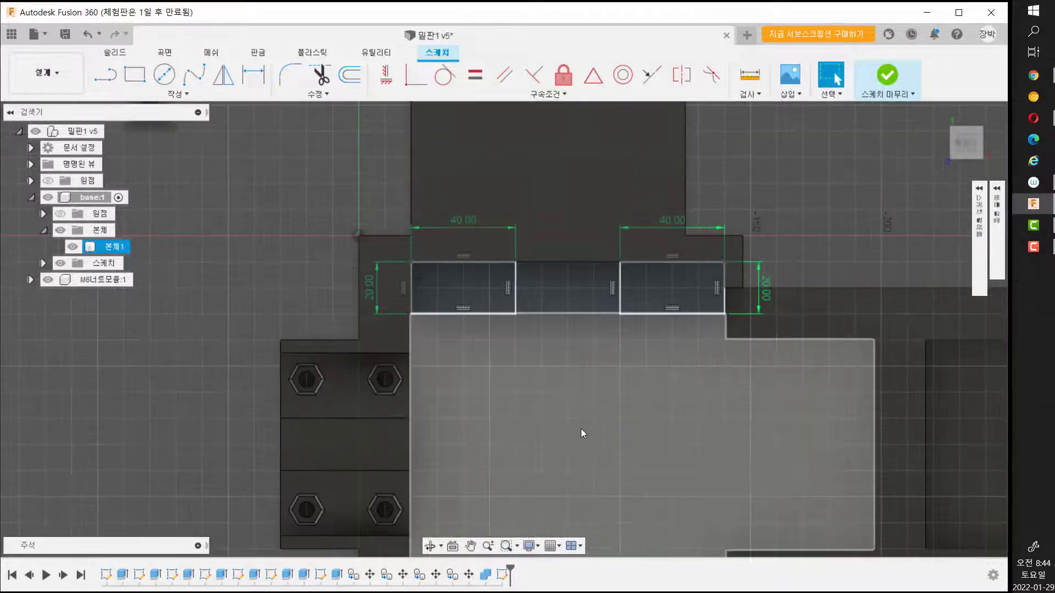
scroll(582, 429, "down", 1)
middle_click_drag(581, 428, 574, 318)
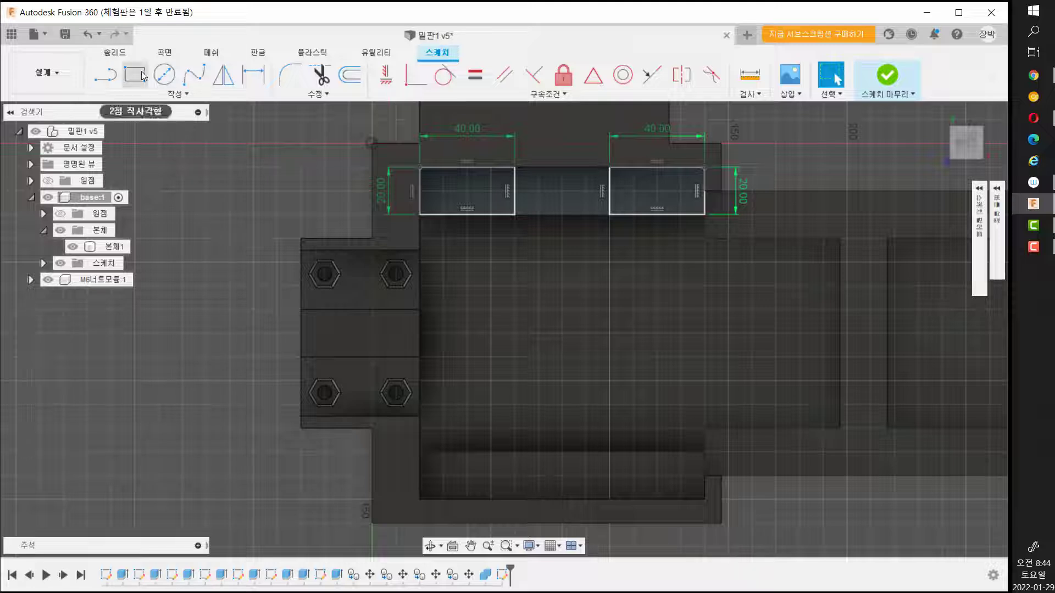
left_click(142, 76)
left_click(420, 500)
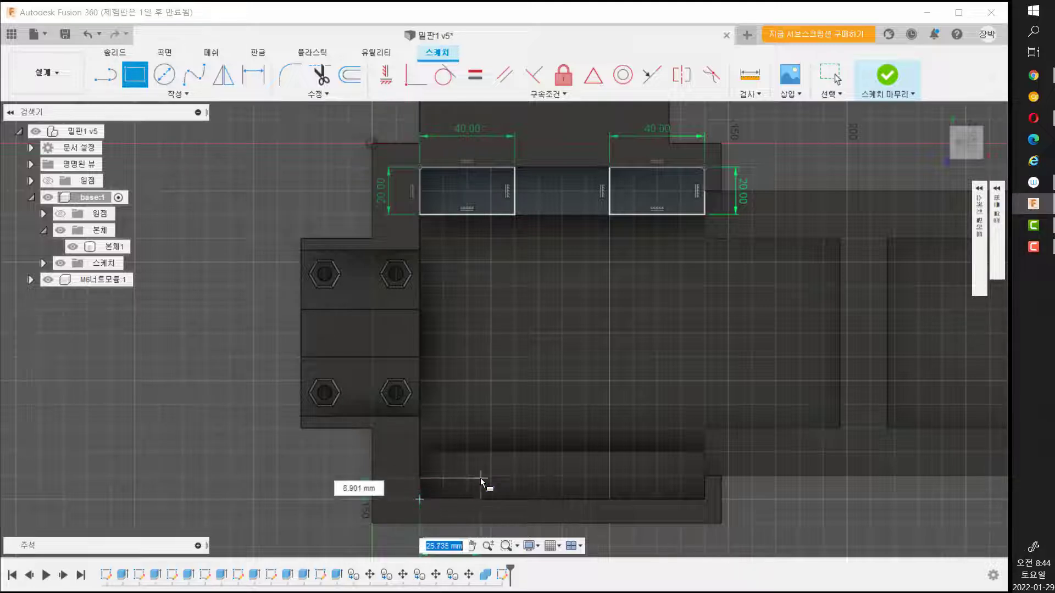
type("40")
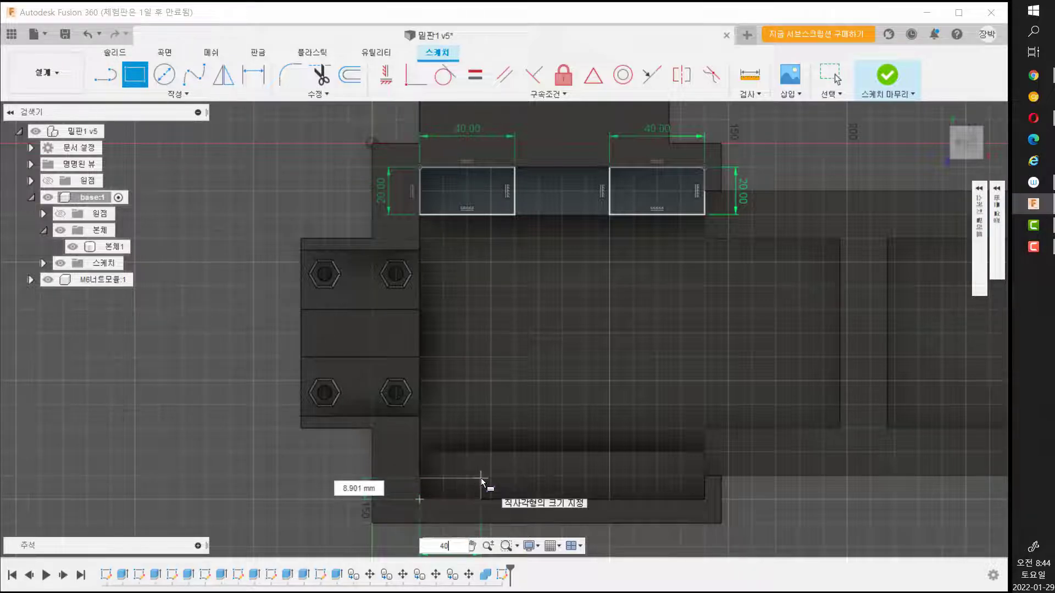
key("Tab")
type("20")
key("Return")
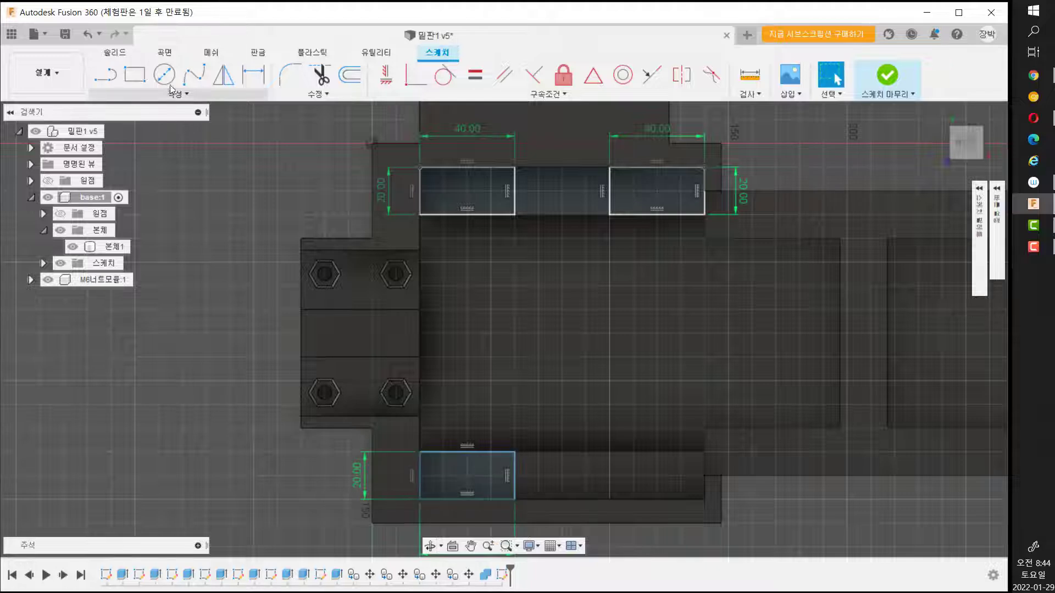
Draw a 40 × 20 mm rectangle from the outer corner at the far end of the opposite ledge.
left_click(135, 74)
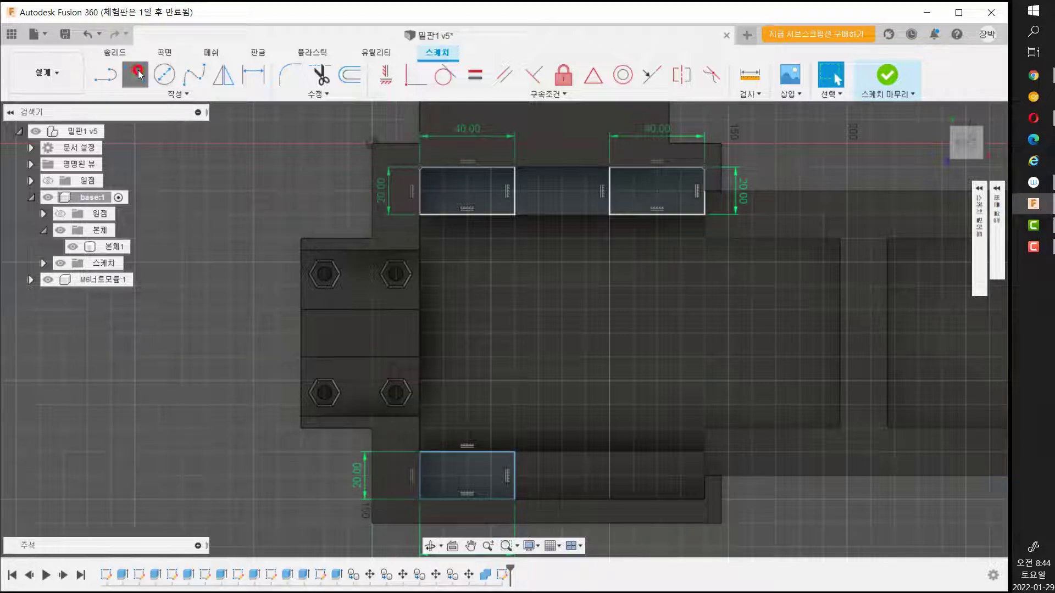
left_click(705, 500)
type("40")
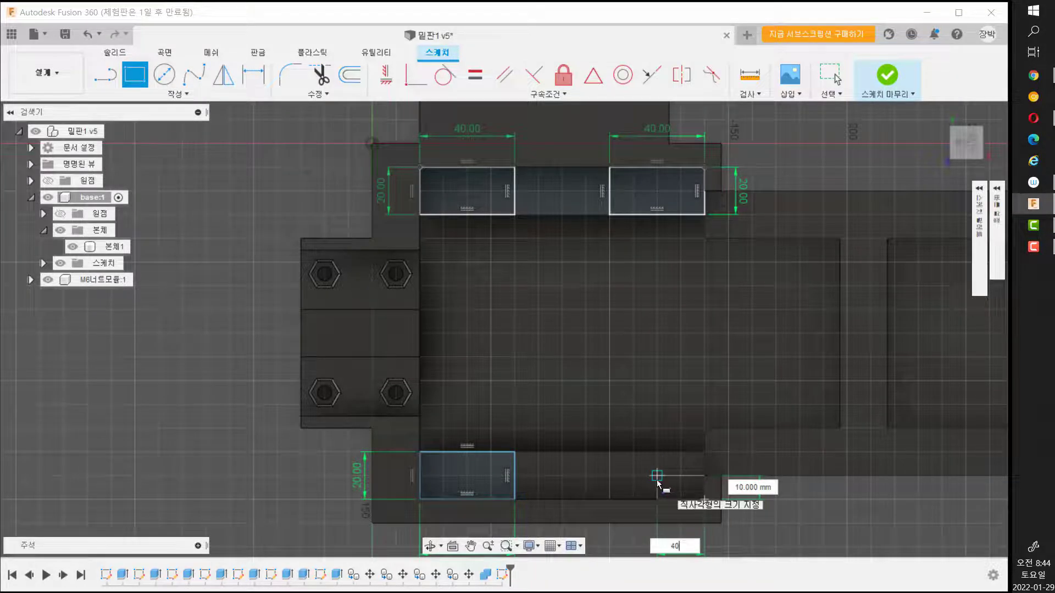
key("Tab")
type("20")
key("Return")
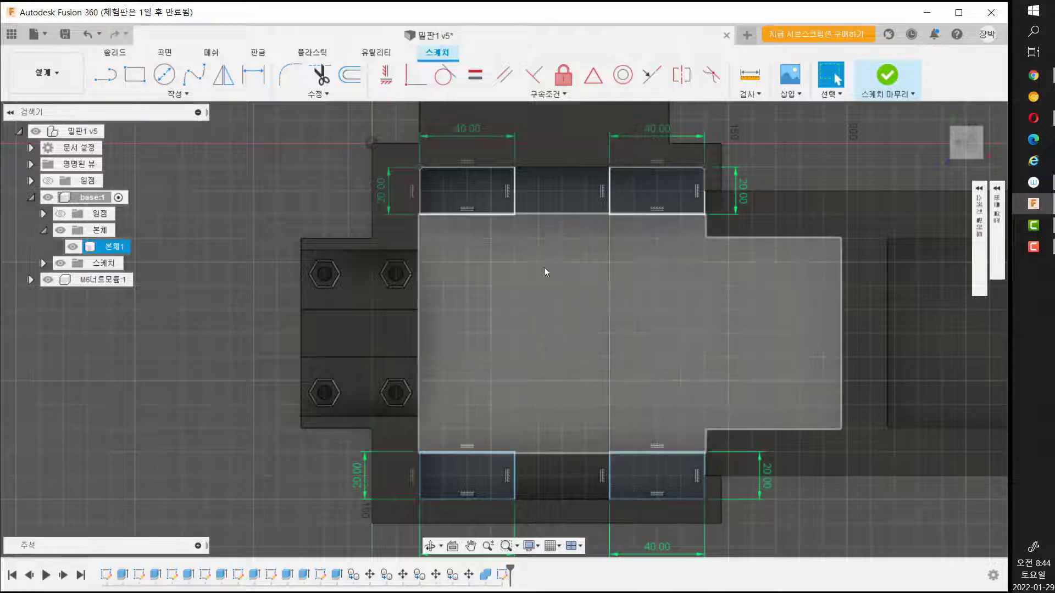
Extrude the four ledge rectangles by -20 mm to cut pockets at both ends of each ledge.
key("e")
left_click(467, 193)
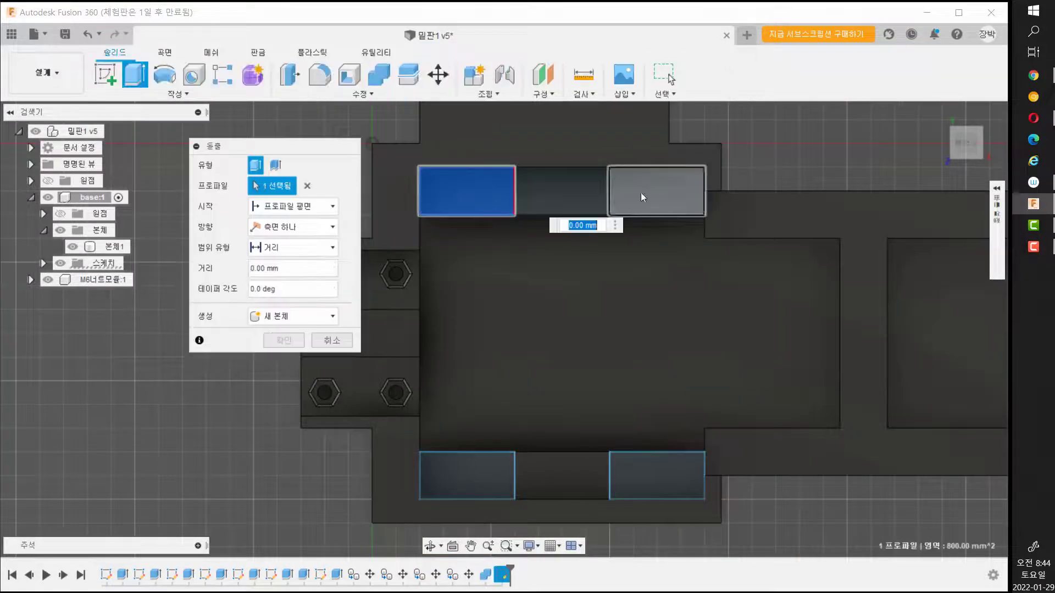
left_click(641, 192)
left_click(490, 485)
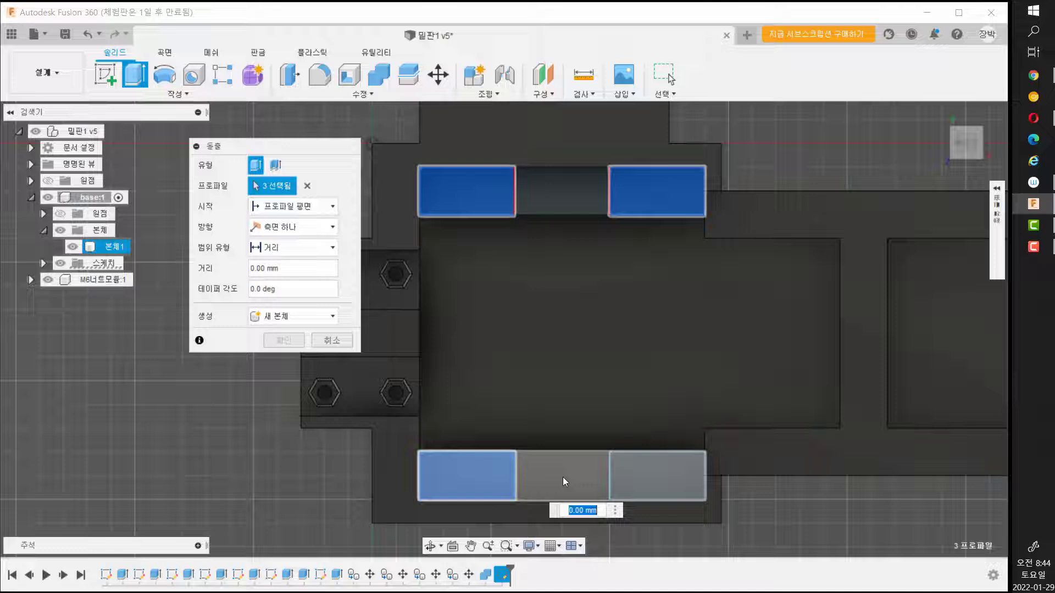
left_click(665, 476)
type("-20")
key("Return")
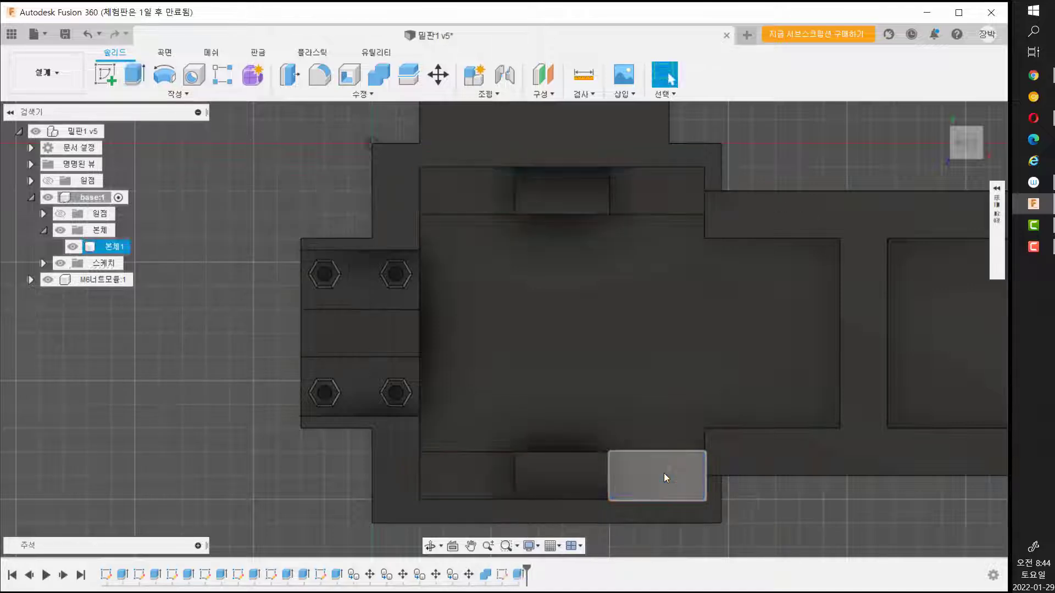
Paste a copy of the M6 nut module's body into the base component.
middle_click_drag(637, 382, 651, 331, "shift")
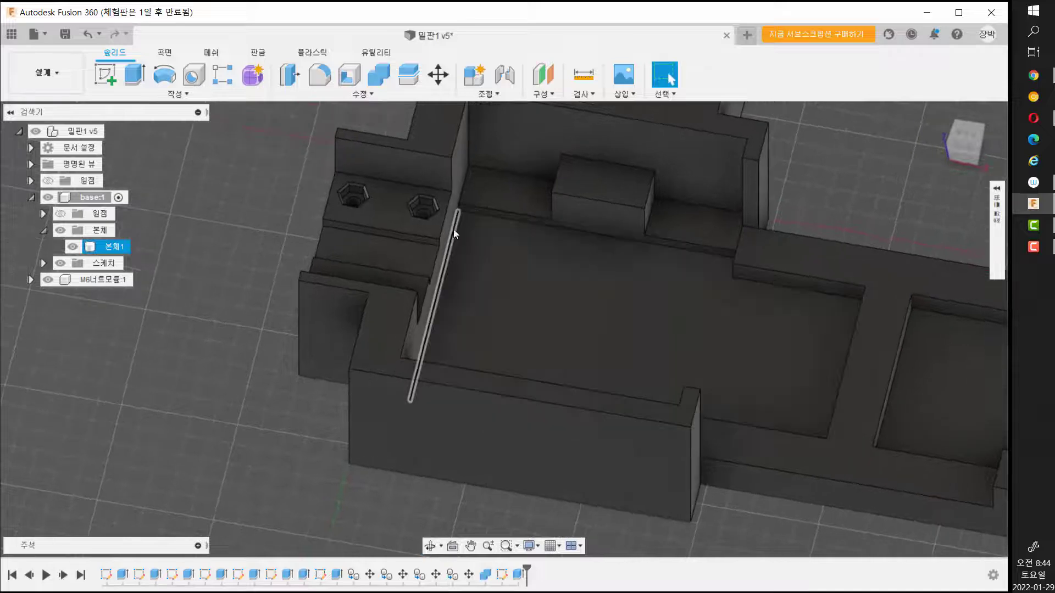
middle_click_drag(460, 223, 476, 407)
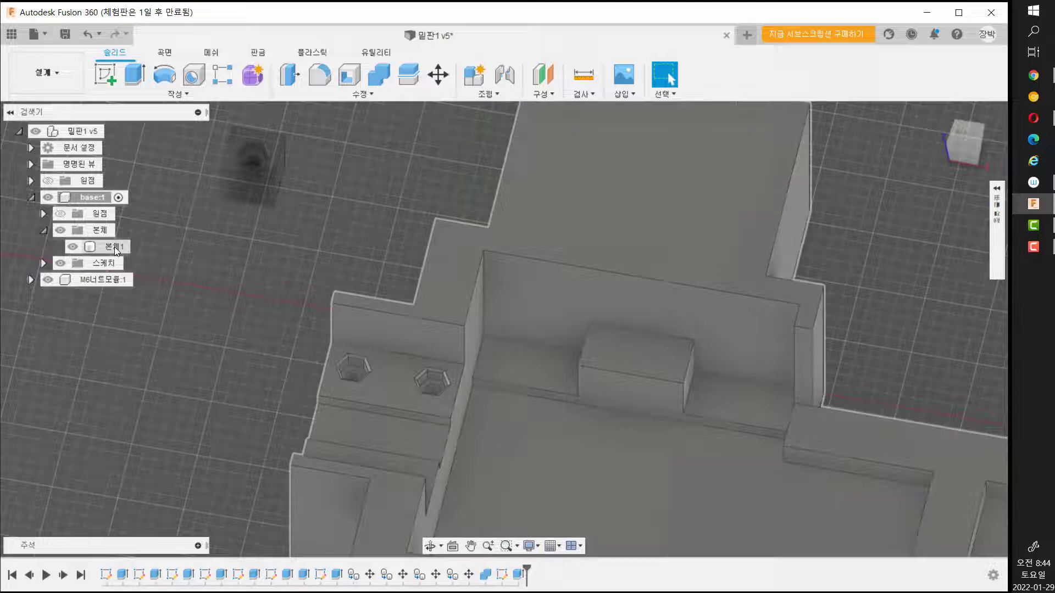
left_click(115, 247)
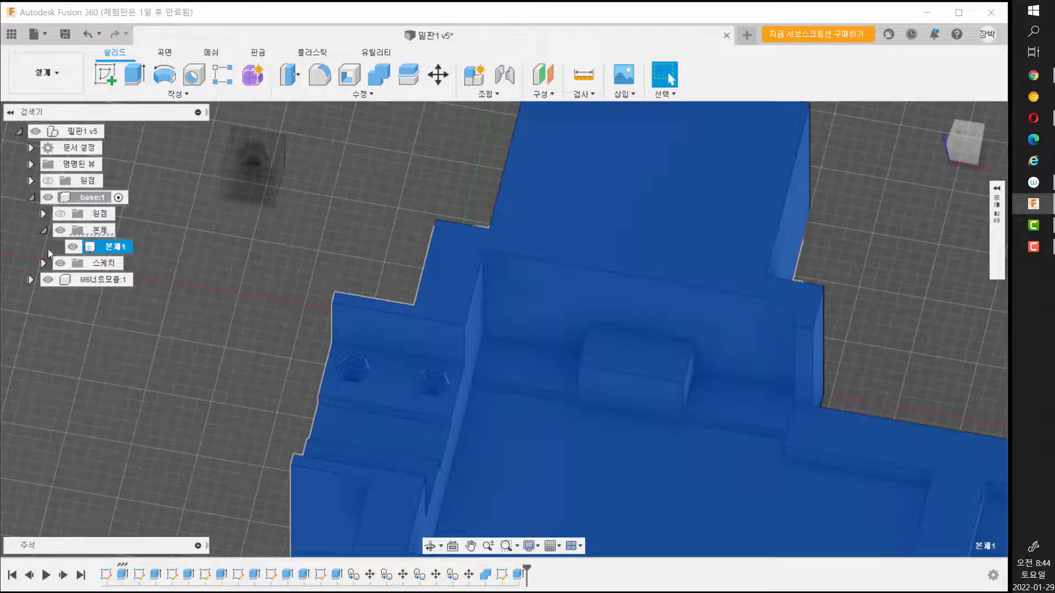
left_click(30, 281)
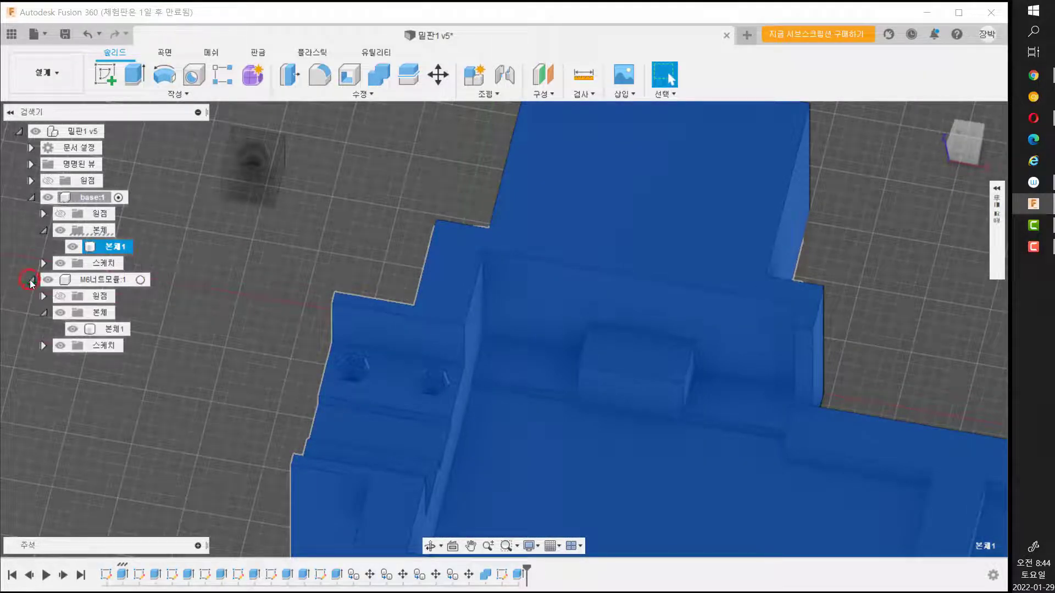
left_click(116, 330)
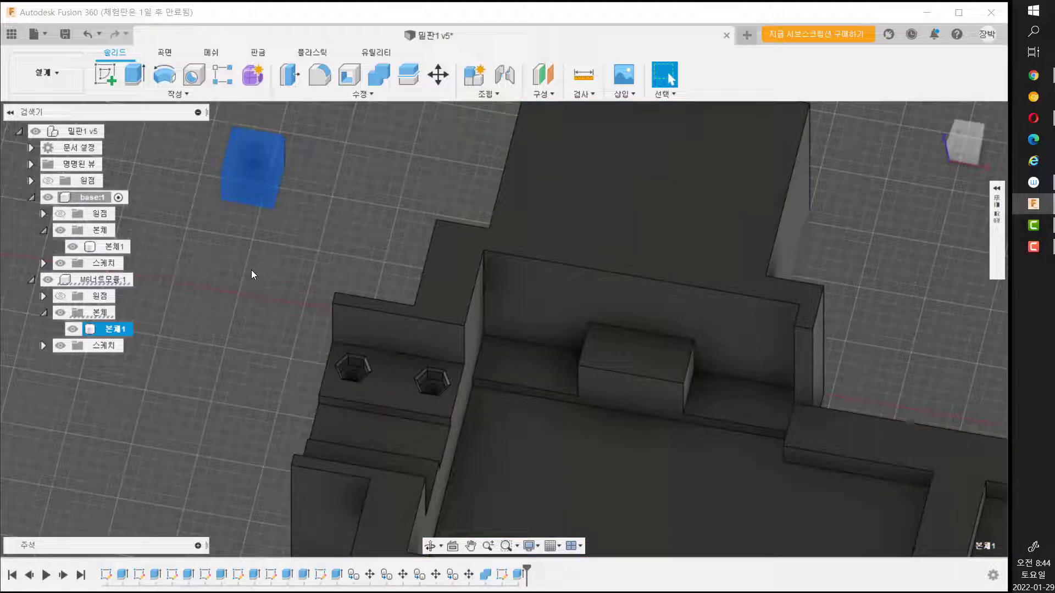
key("ctrl+v")
Move the copied module point to point, from its bottom front corner to the ledge block's lower corner in the pocket nearest the nut recesses.
left_click_drag(278, 147, 894, 48)
left_click(924, 108)
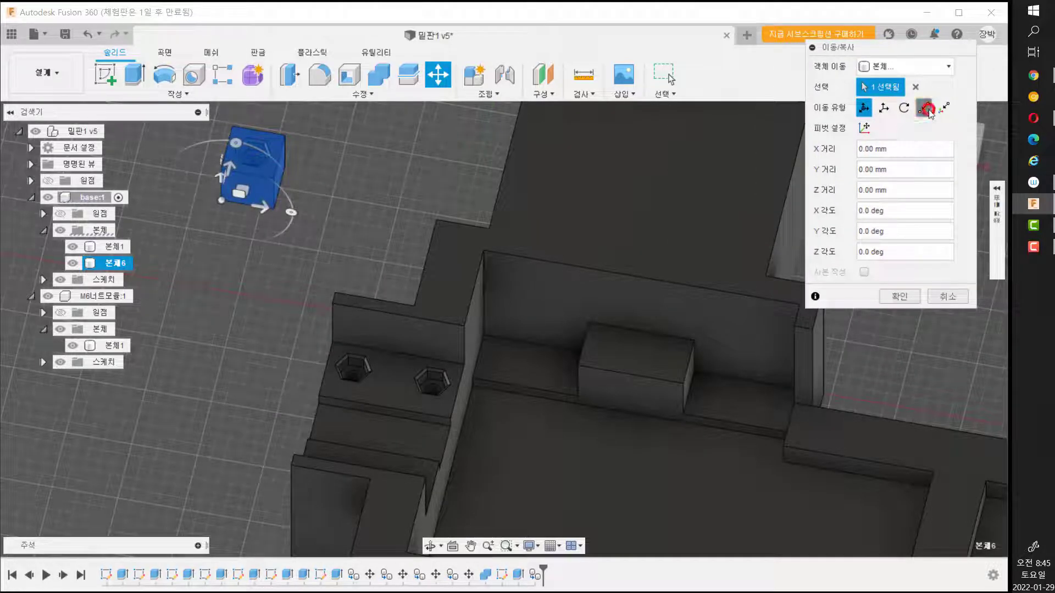
left_click(273, 209)
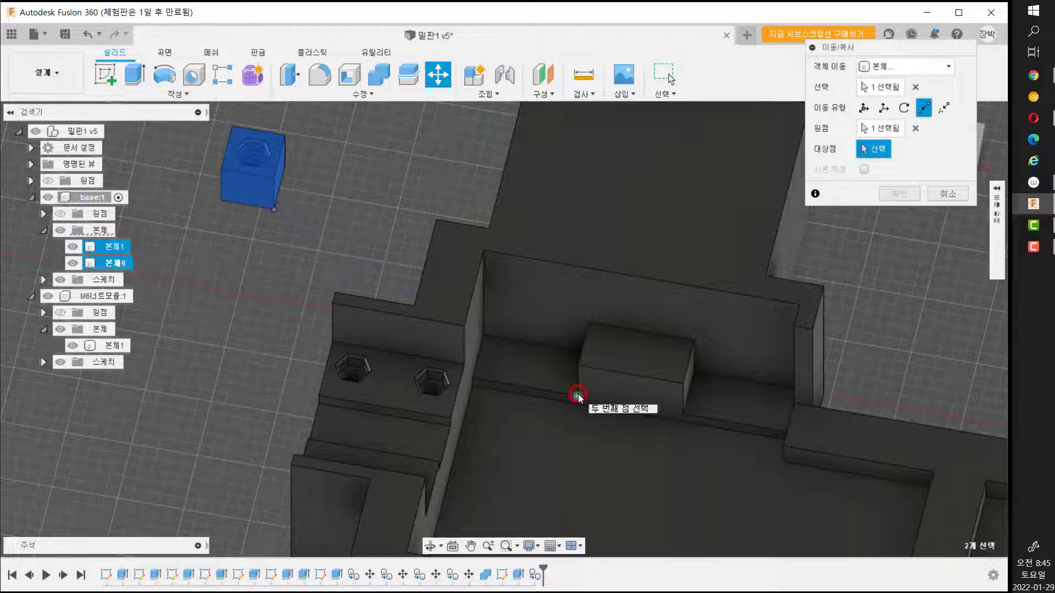
left_click(578, 394)
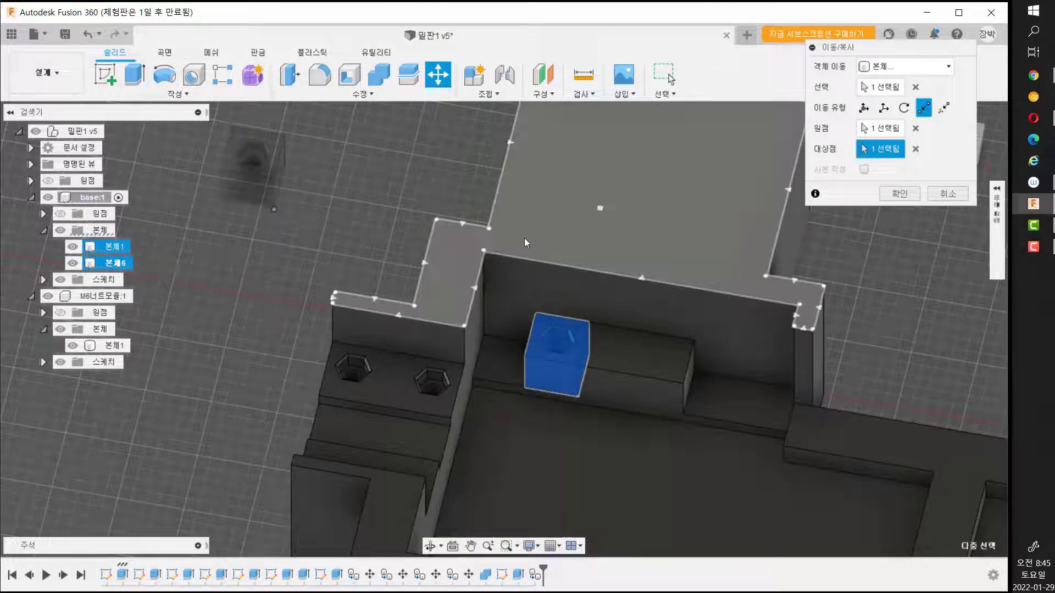
left_click(901, 195)
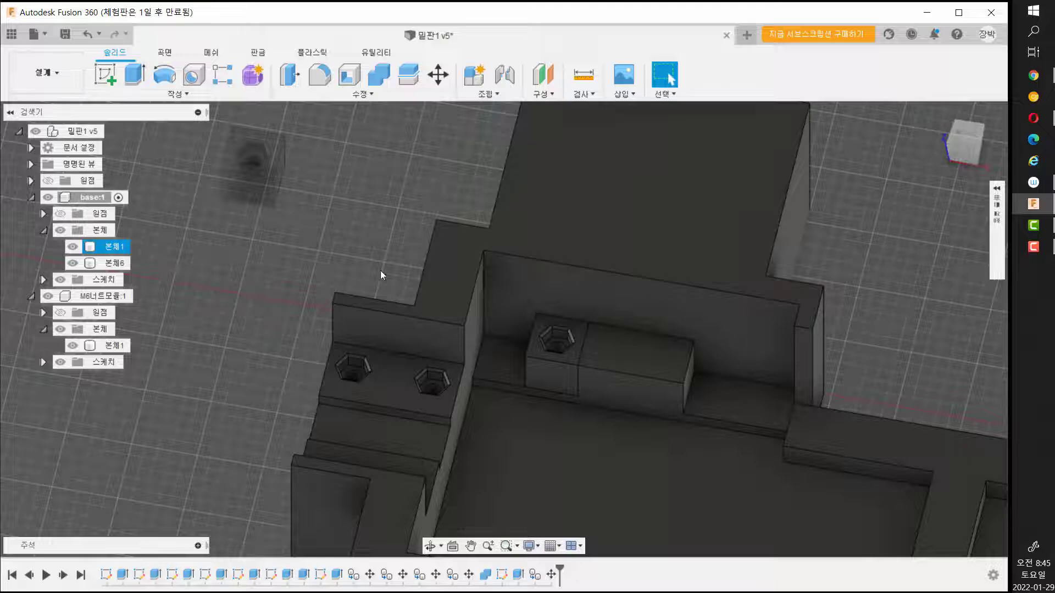
Copy the M6 nut module into the base and move it point to point against the module already in the pocket nearest the nut recesses.
left_click(114, 345)
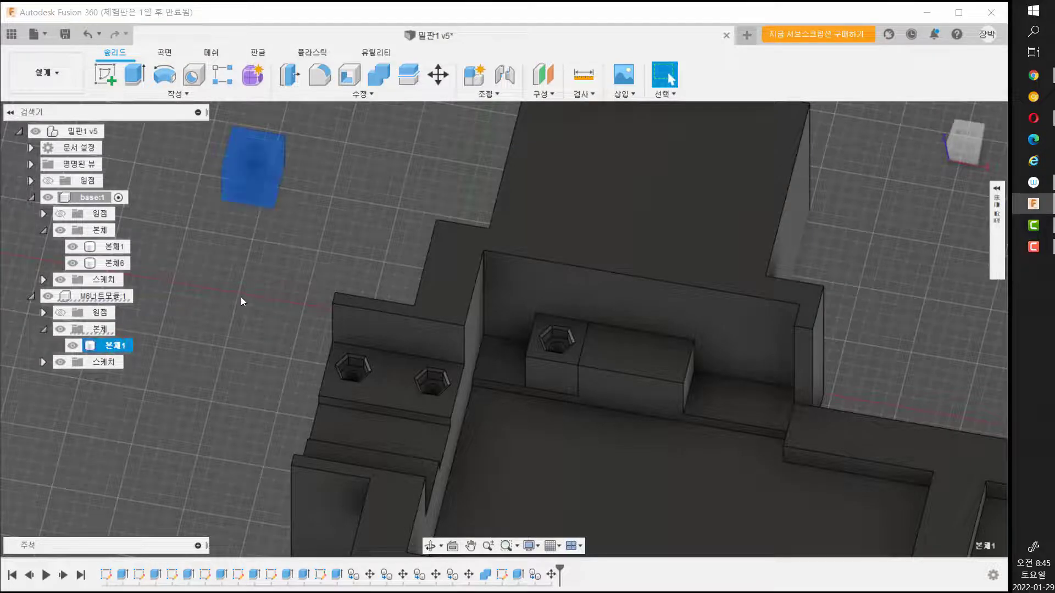
key("ctrl+c")
key("ctrl+v")
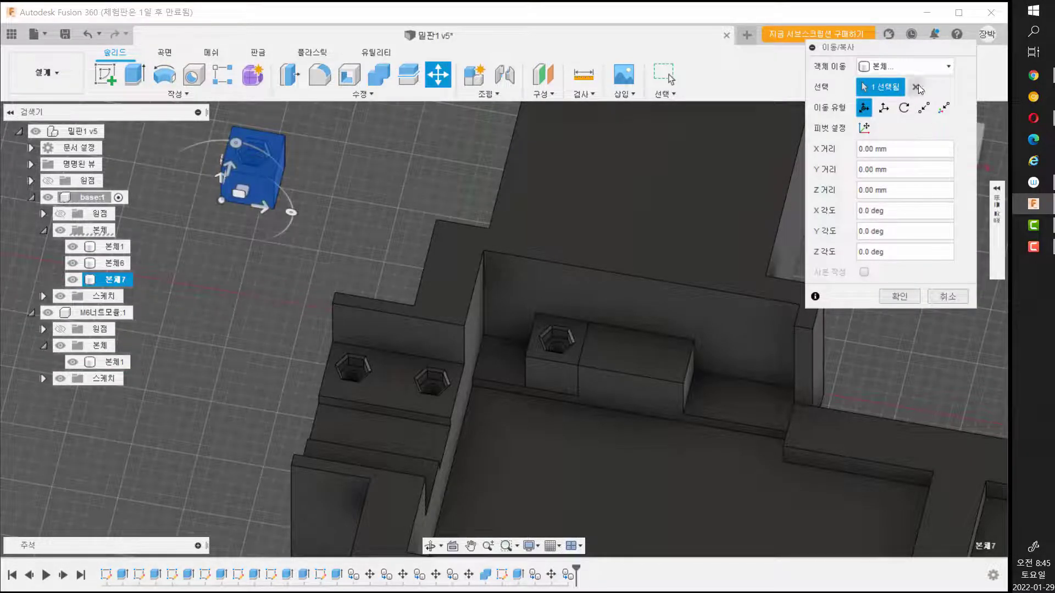
left_click(925, 108)
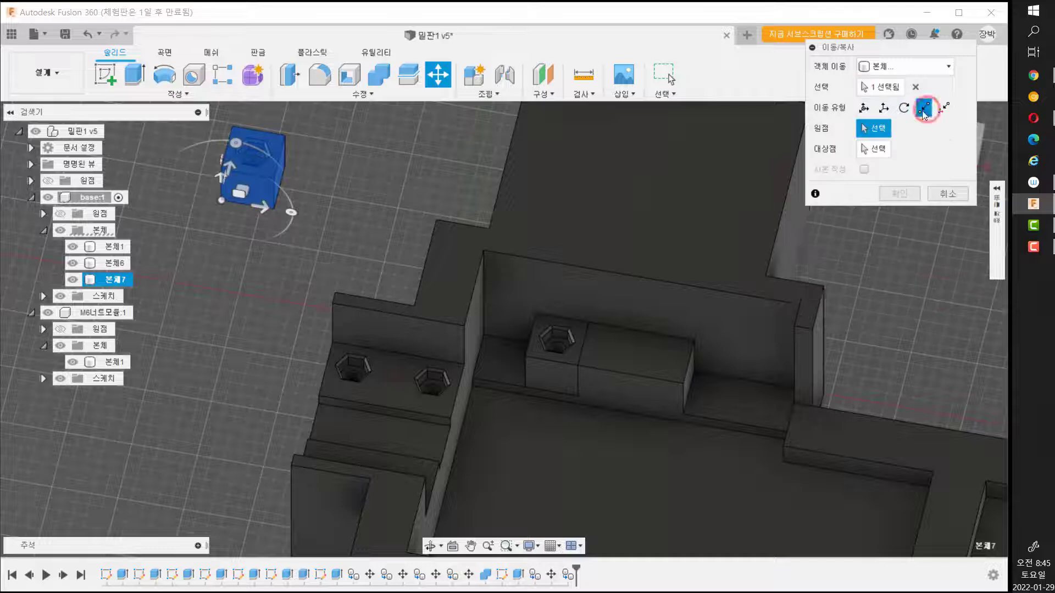
left_click(273, 209)
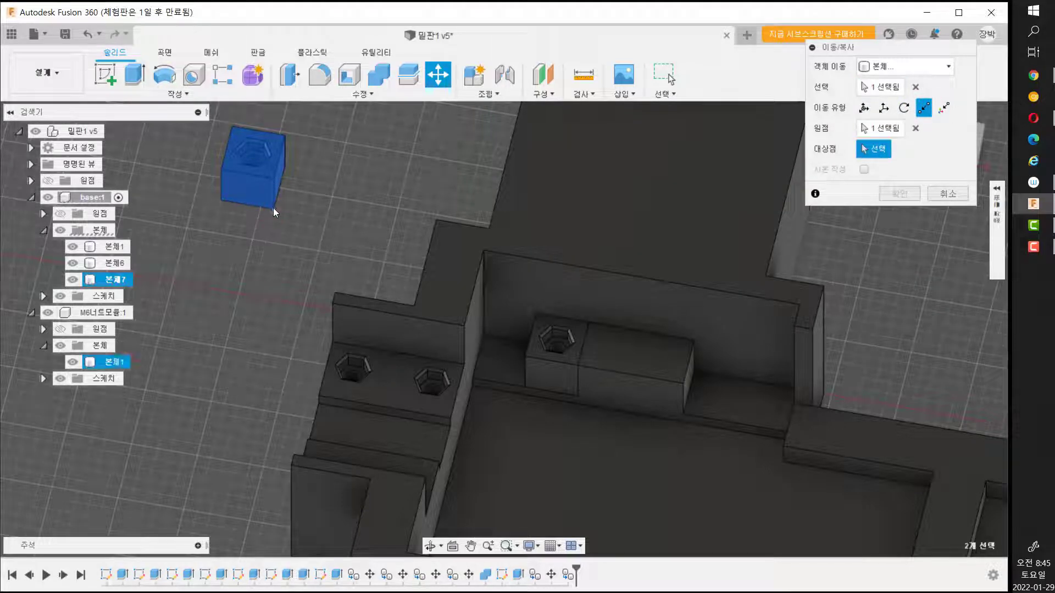
left_click(525, 388)
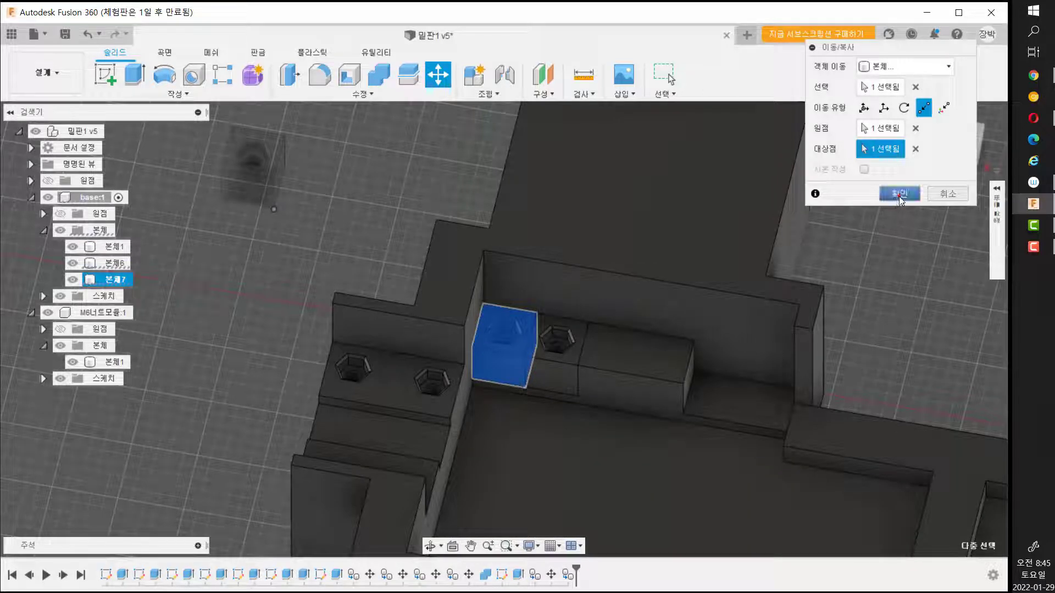
left_click(900, 194)
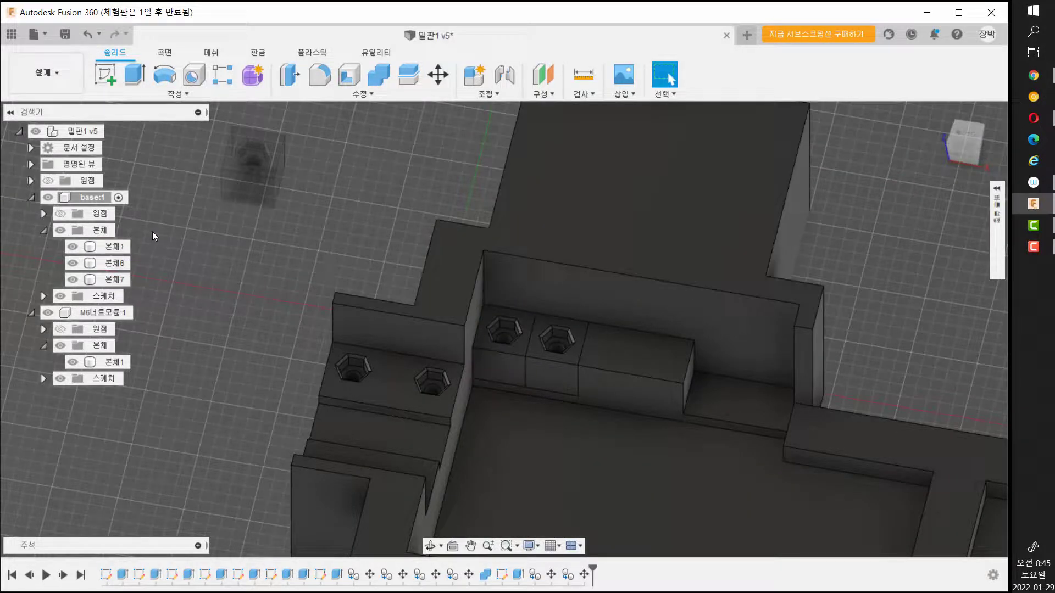
Copy the M6 nut module into the base and move its bottom front corner onto the ledge block's lower corner in the pocket at the other end.
left_click(113, 362)
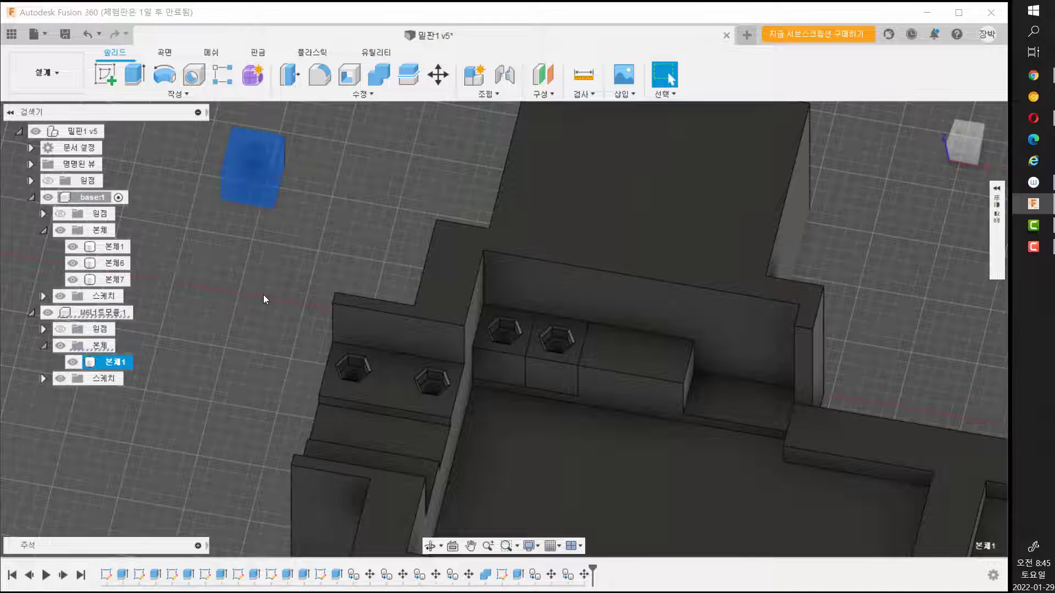
key("ctrl+c")
key("ctrl+v")
left_click(924, 109)
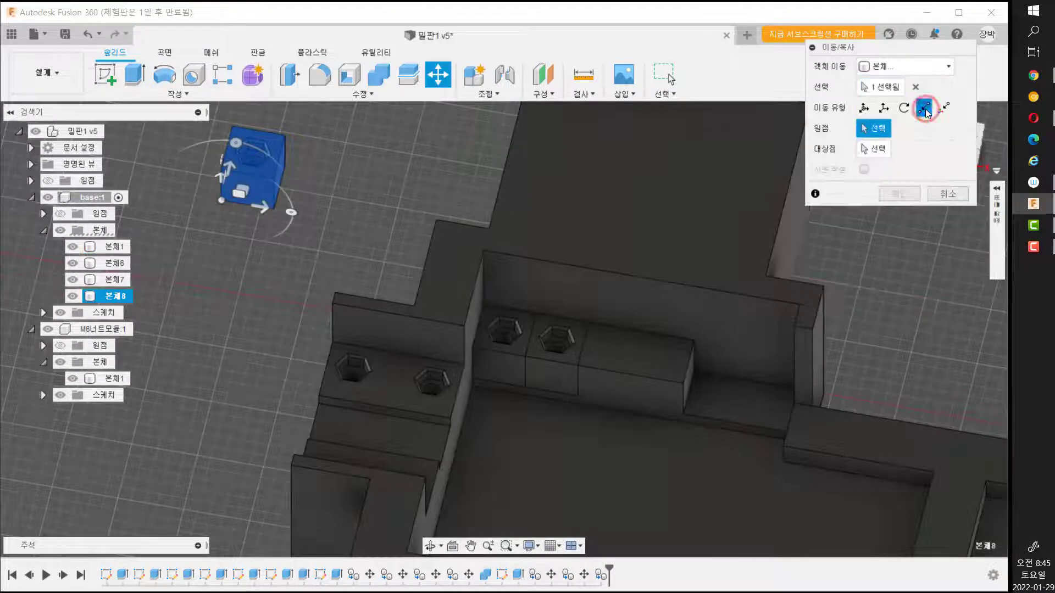
left_click(222, 199)
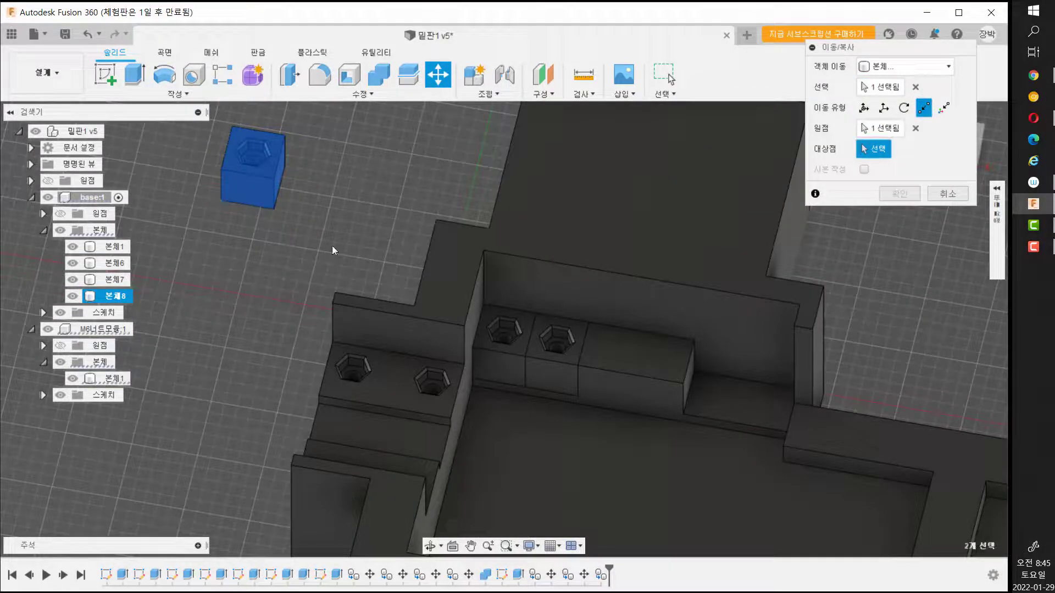
left_click(684, 416)
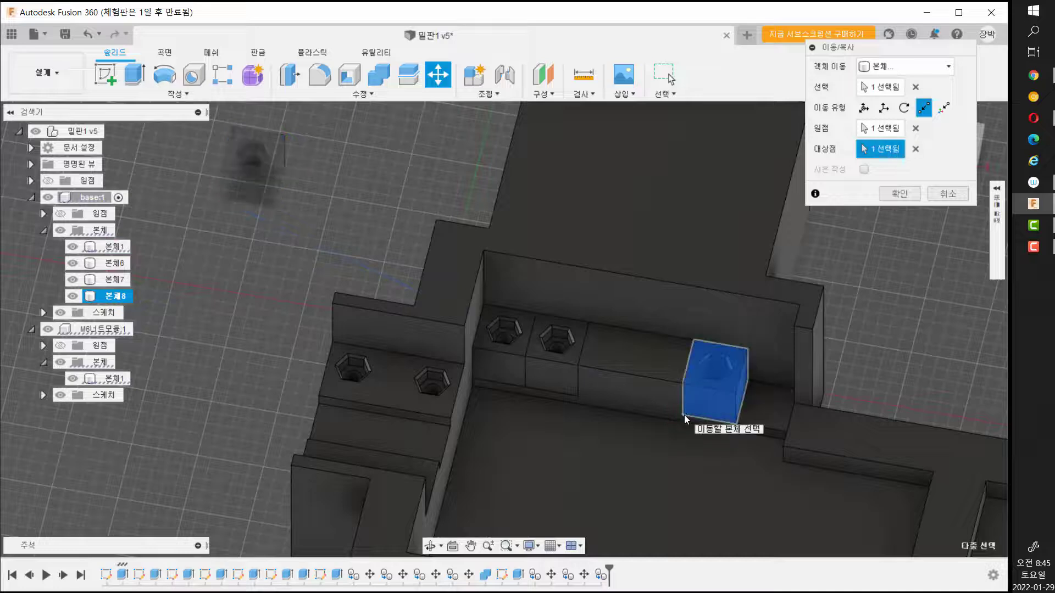
left_click(898, 195)
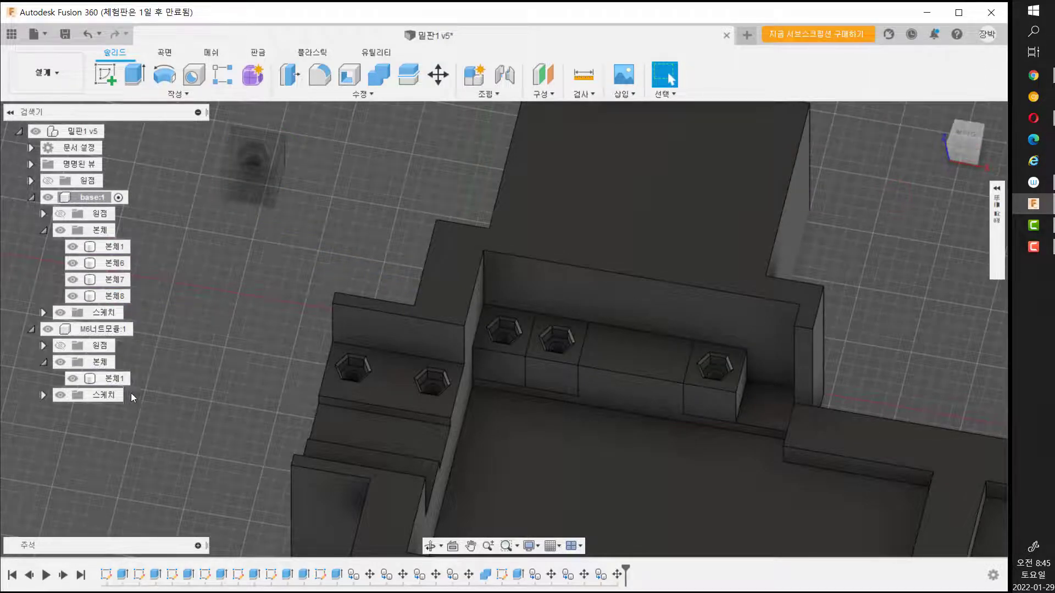
Fill the rest of that pocket with another M6 nut module copy, moved point to point to the adjacent module's lower outer corner.
left_click(114, 378)
key("ctrl+c")
key("ctrl+v")
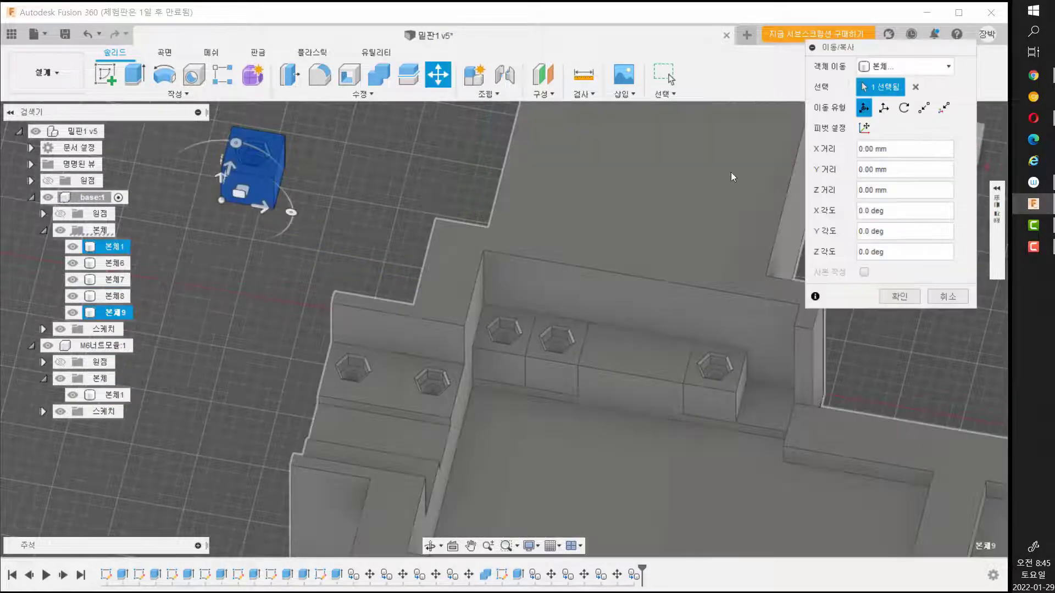
left_click(922, 109)
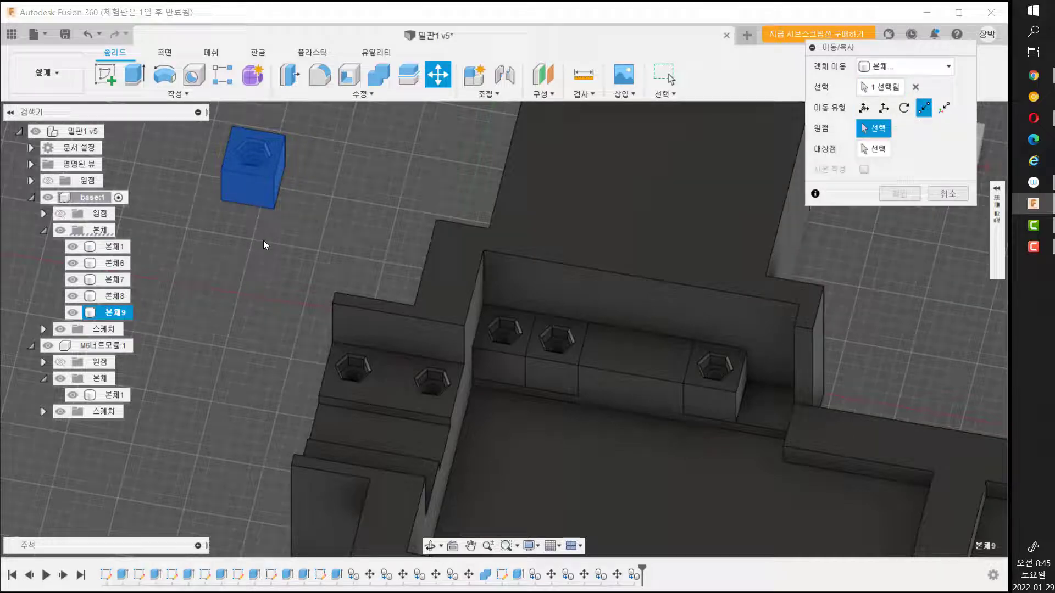
left_click(221, 200)
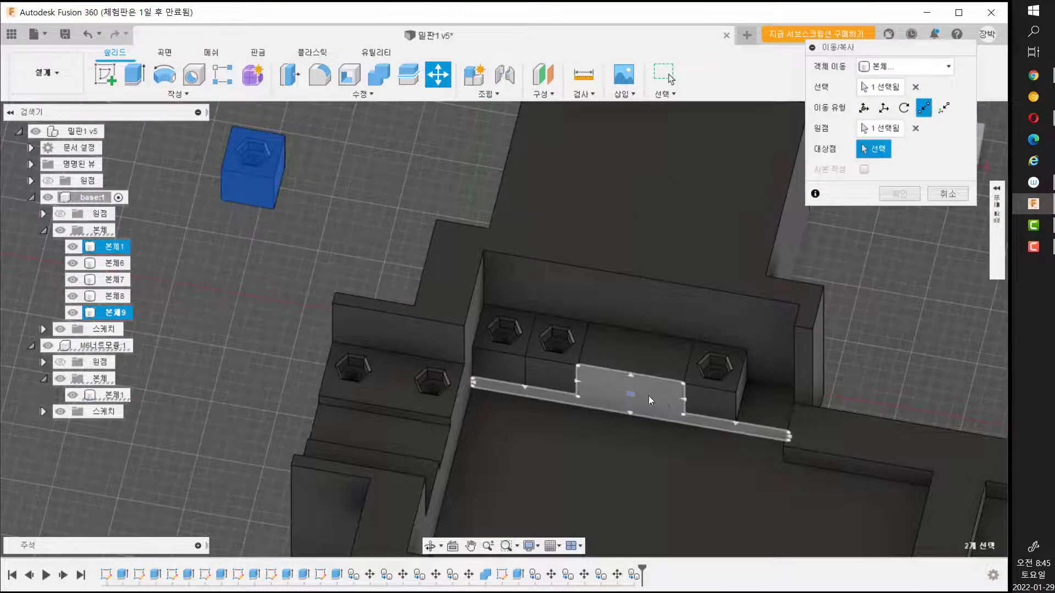
left_click(736, 422)
left_click(901, 193)
Paste another copy of the M6 nut module's body into the base component for the opposite ledge.
left_click(566, 282)
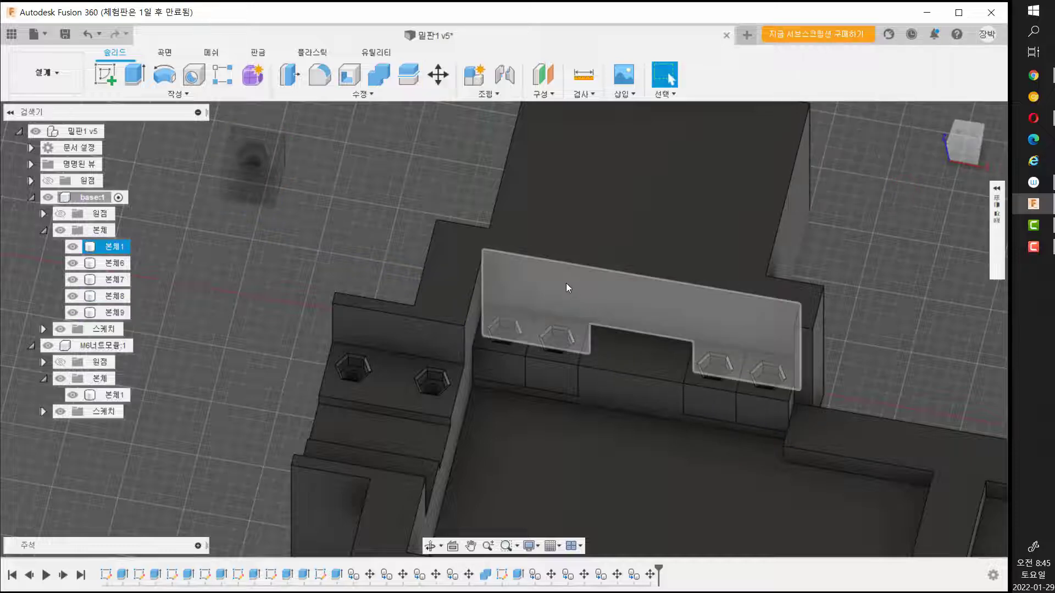
mouse_move(566, 282)
middle_mouse_down("shift")
mouse_move(577, 303)
mouse_move(577, 290)
mouse_move(578, 323)
mouse_move(576, 283)
middle_mouse_up("shift")
middle_click_drag(591, 411, 553, 420, "shift")
middle_click_drag(474, 443, 435, 419, "shift")
left_click(670, 79)
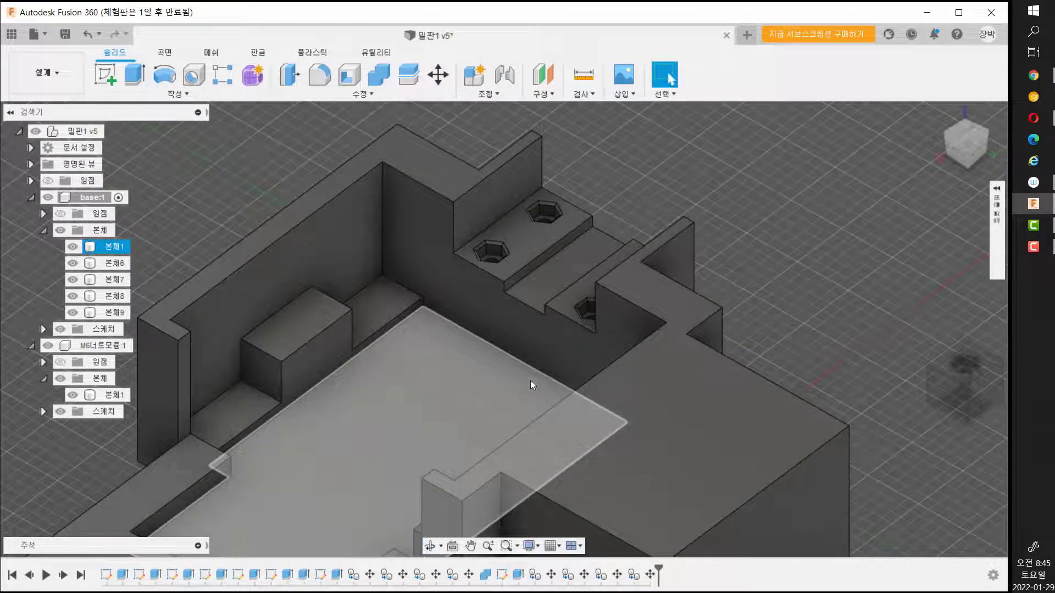
middle_click_drag(504, 384, 459, 304)
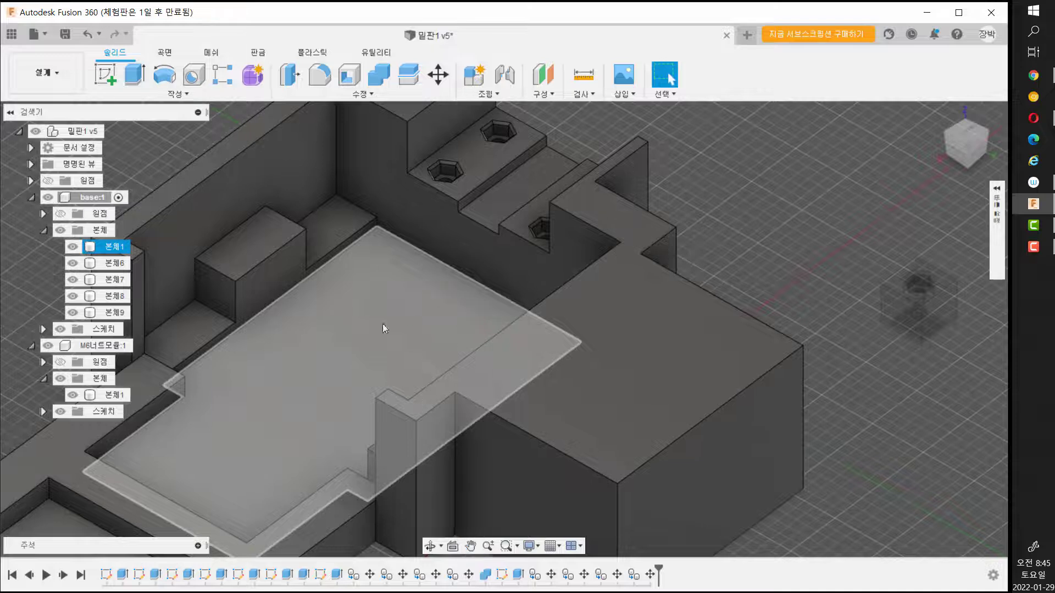
left_click(110, 396)
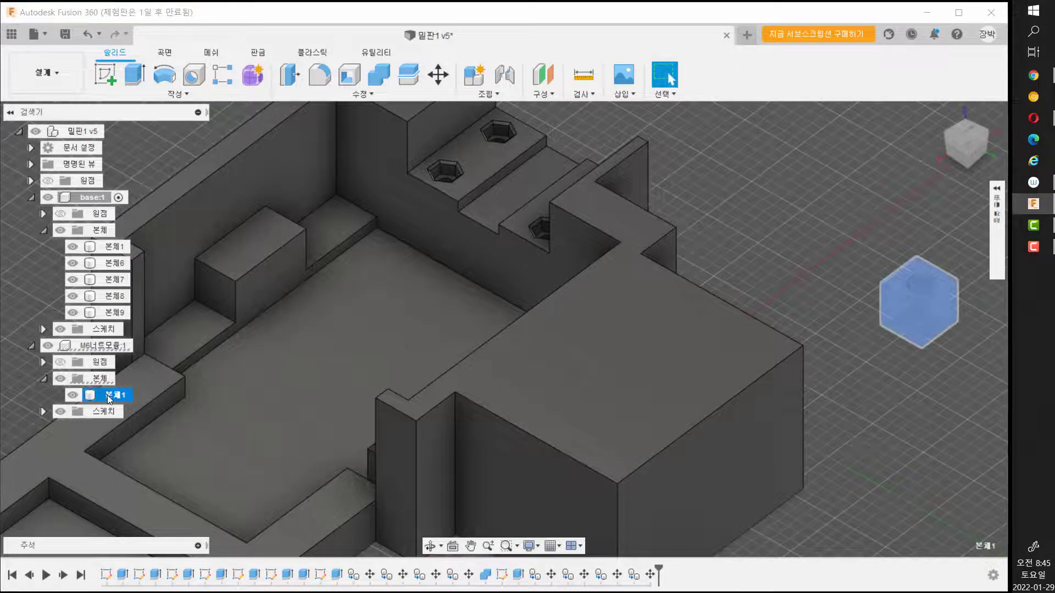
key("ctrl+c")
key("ctrl+v")
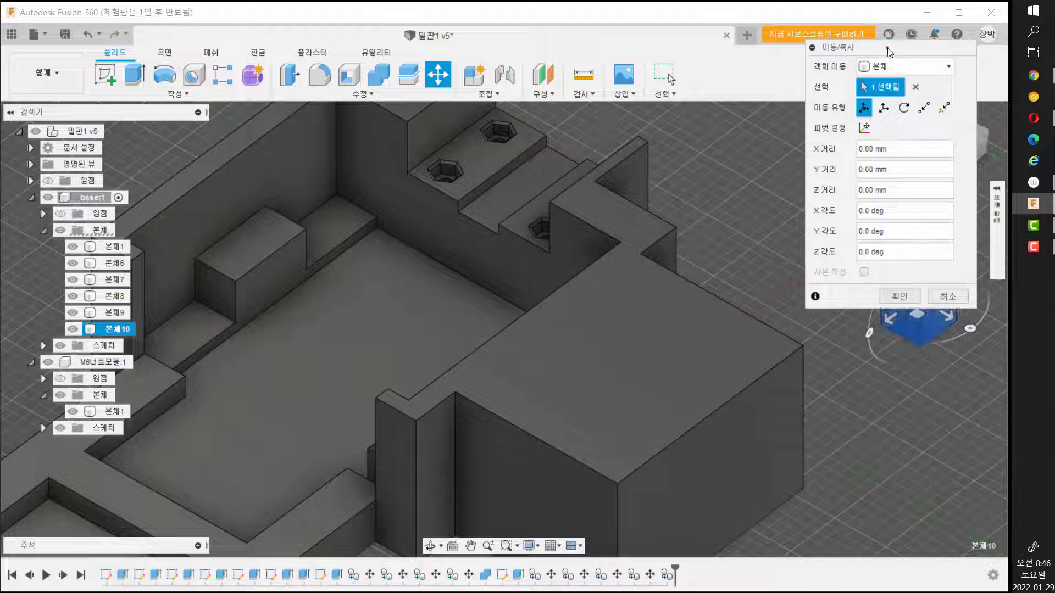
Move the copy point to point, from its bottom front corner to the opposite ledge block's lower corner in the pocket nearest the nut recesses.
left_click_drag(890, 51, 737, 33)
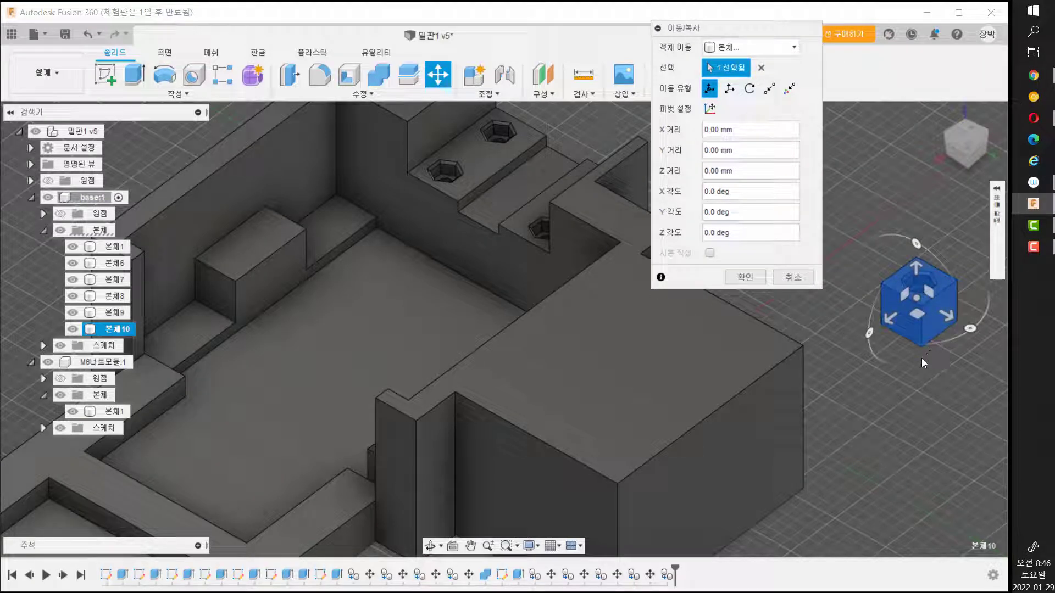
left_click(770, 88)
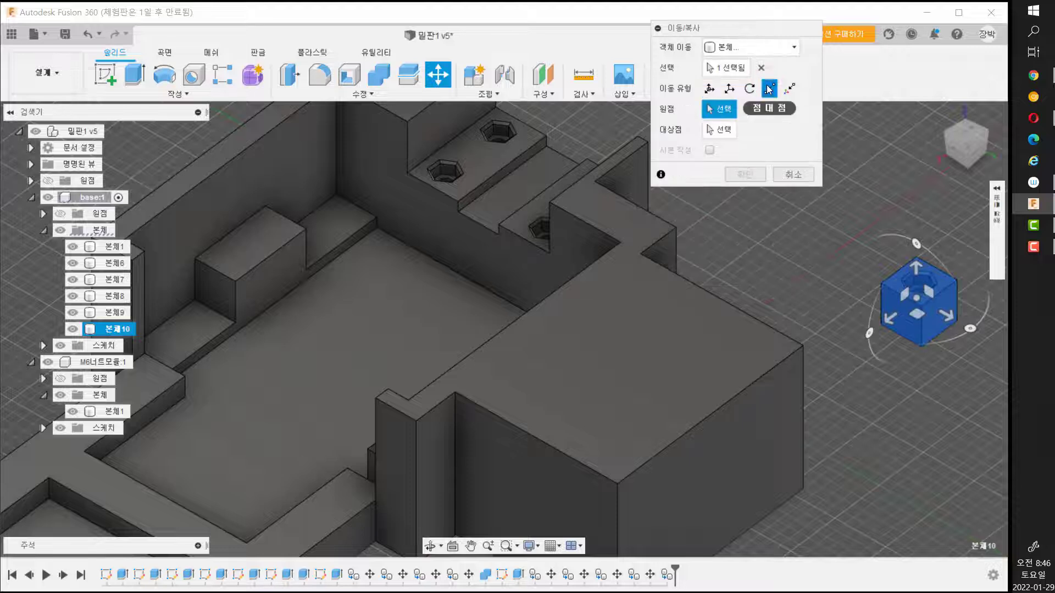
left_click(922, 346)
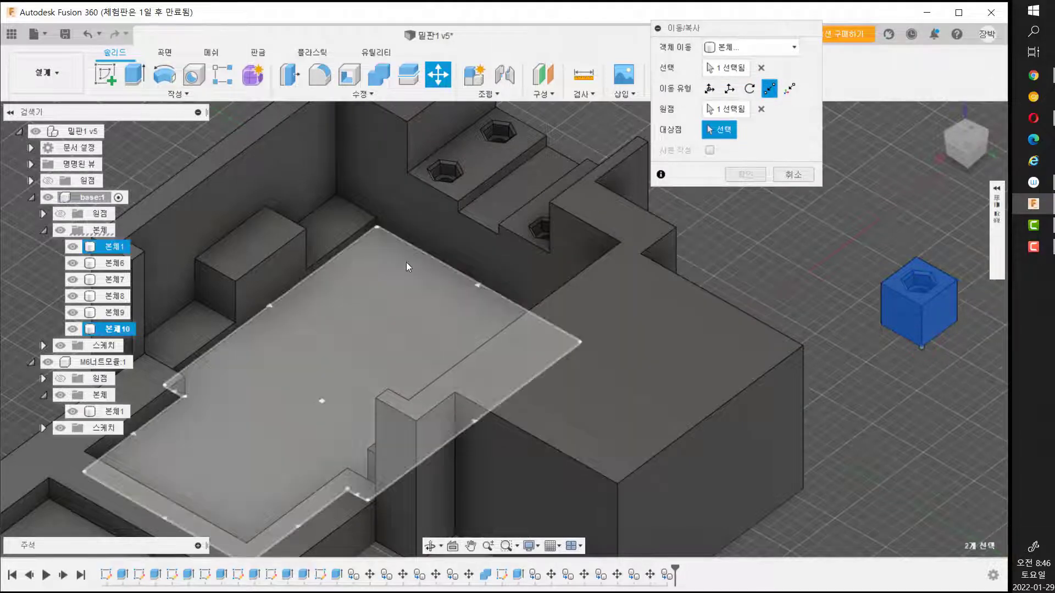
left_click(308, 269)
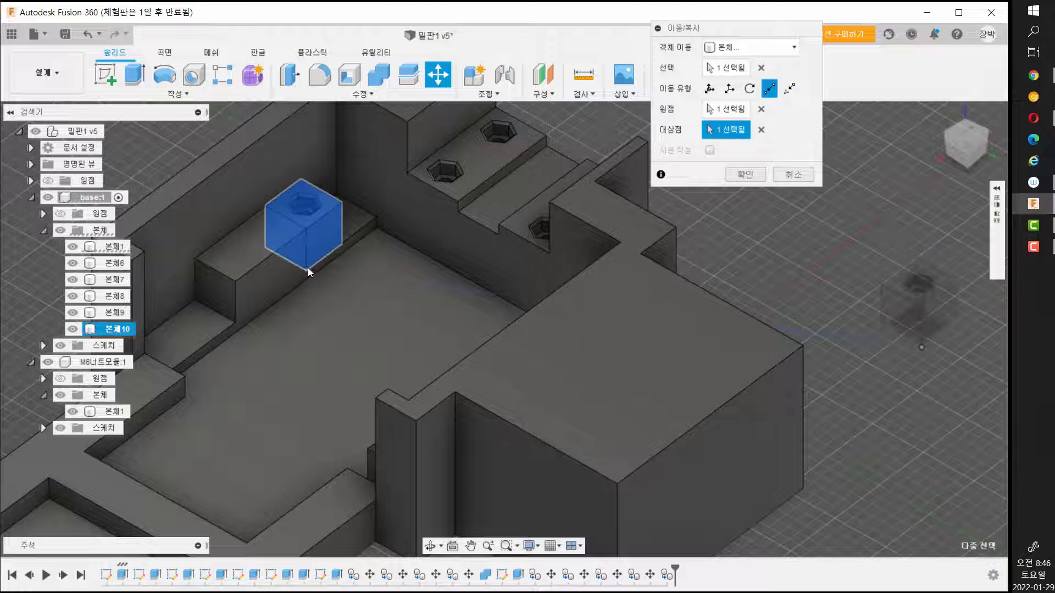
left_click(750, 176)
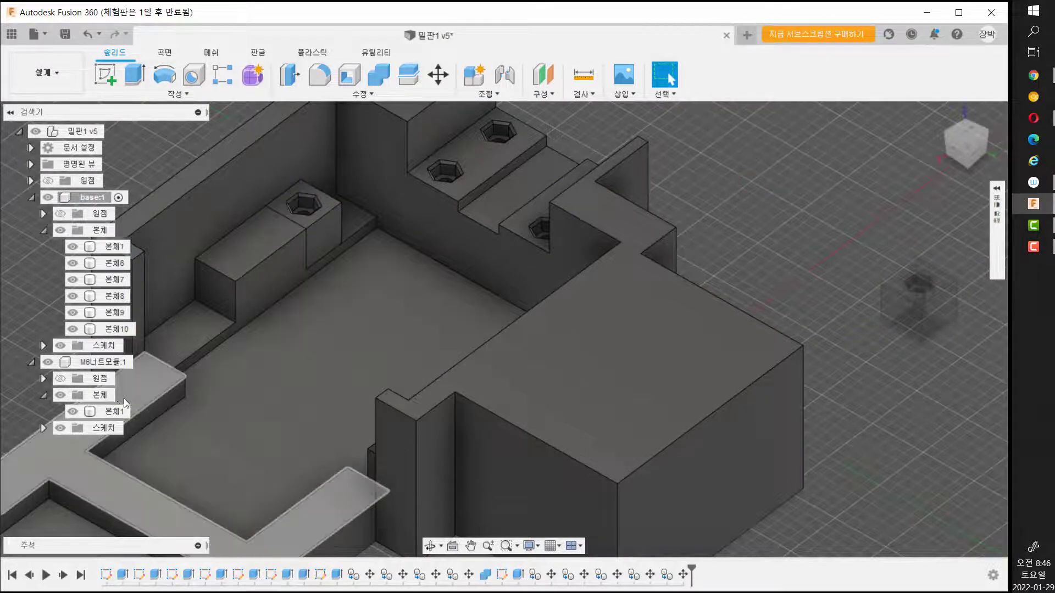
Copy the M6 nut module into the base and move its bottom corner to the placed module's lower corner, filling the opposite ledge's inner pocket.
left_click(915, 274)
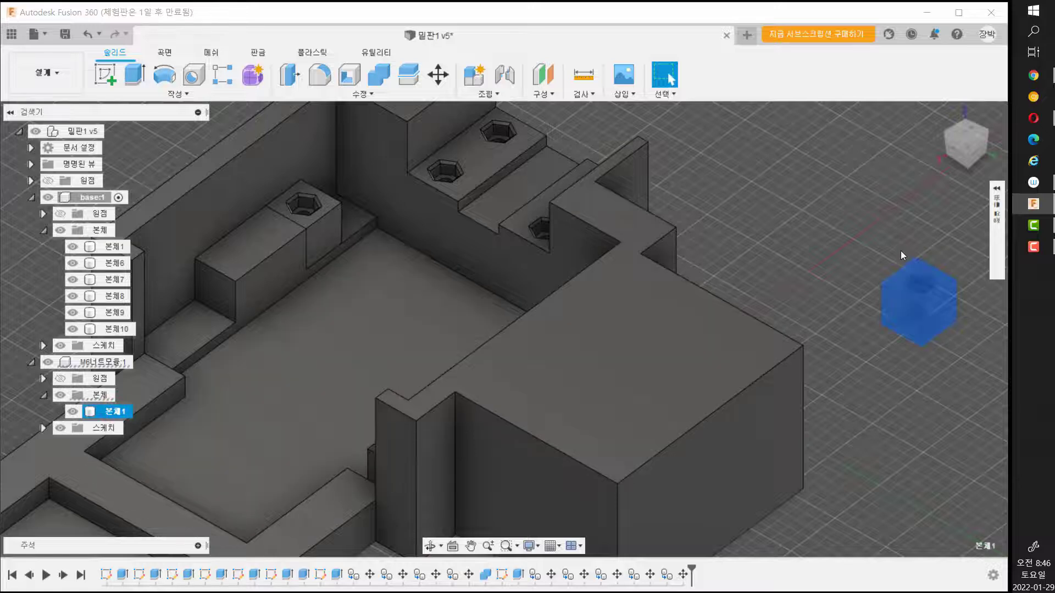
key("m")
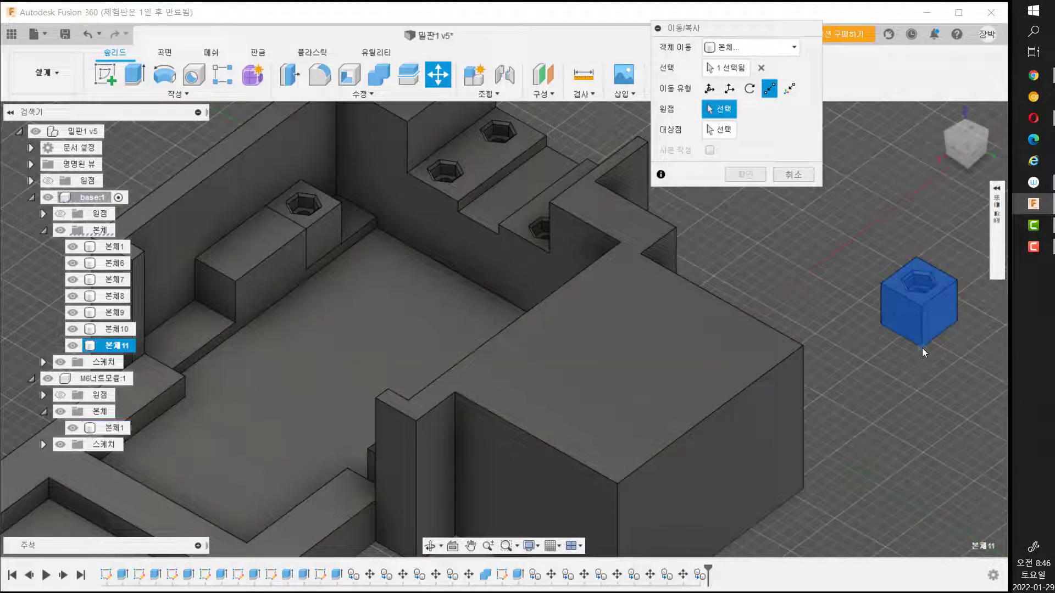
scroll(921, 346, "up", 3)
left_click(922, 345)
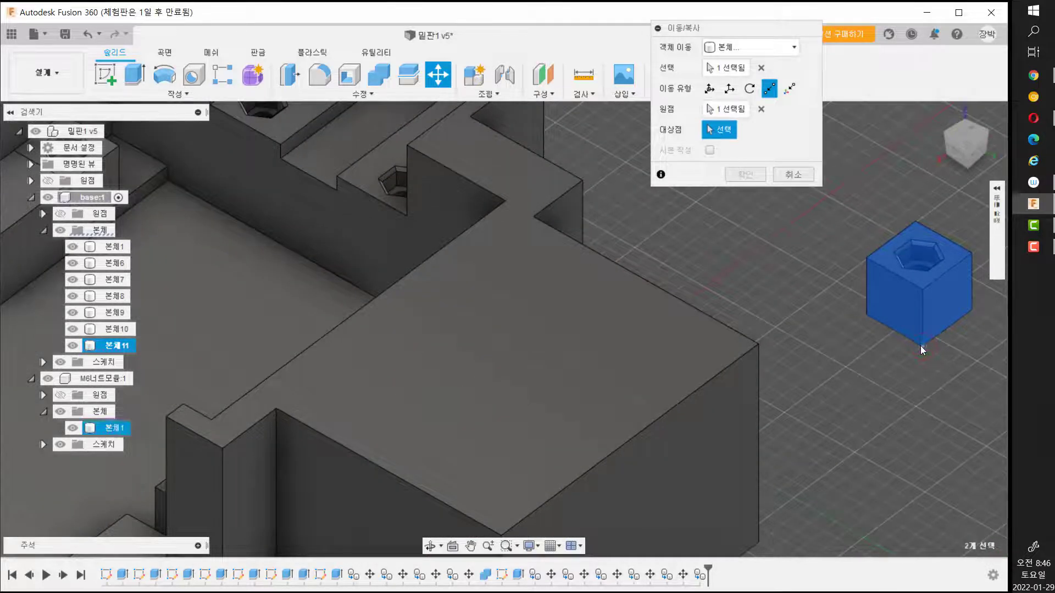
scroll(180, 212, "down", 3)
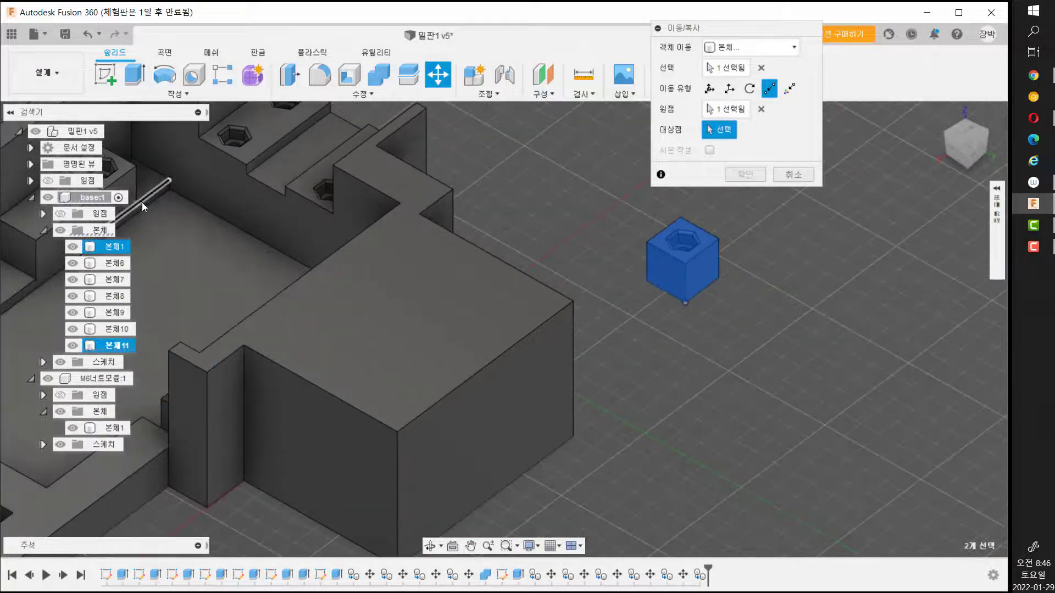
middle_click_drag(154, 212, 285, 271)
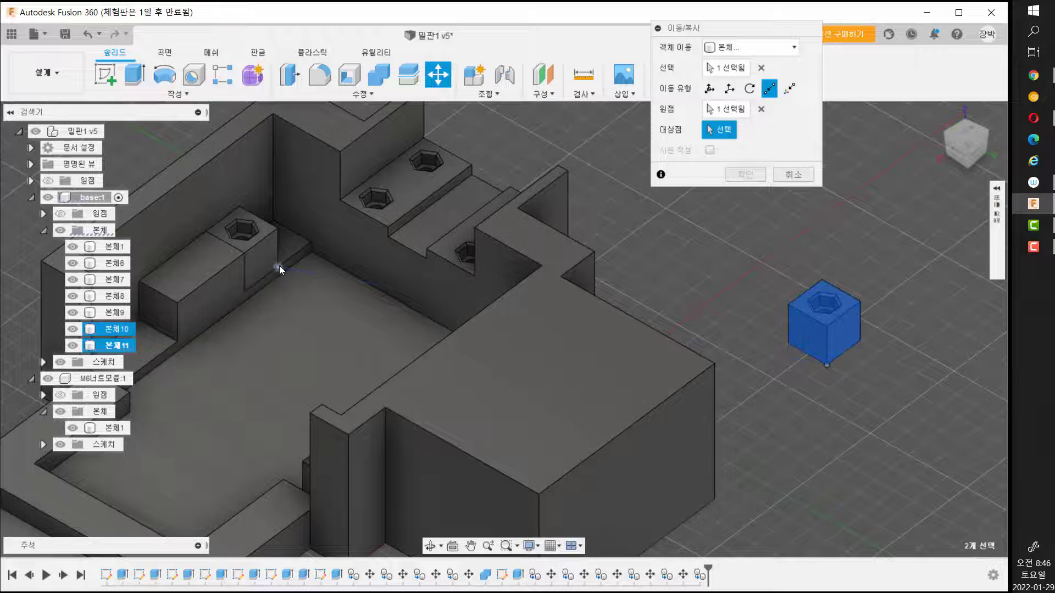
left_click(278, 266)
left_click(740, 174)
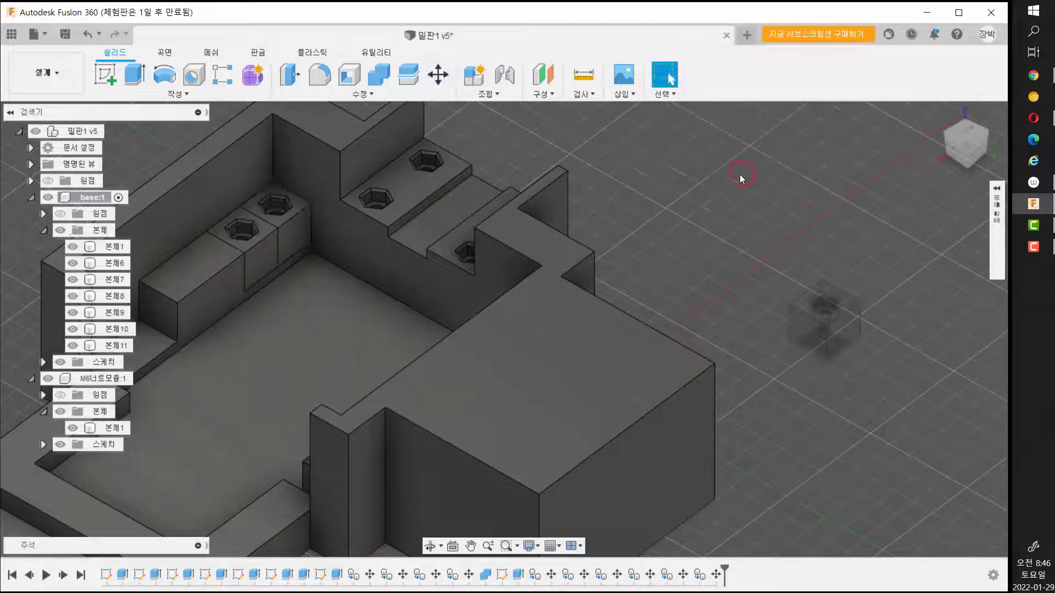
Paste another copy of the M6 nut module's body into the base component for the open pocket at the ledge's outer end.
middle_click_drag(327, 332, 442, 304)
key("Escape")
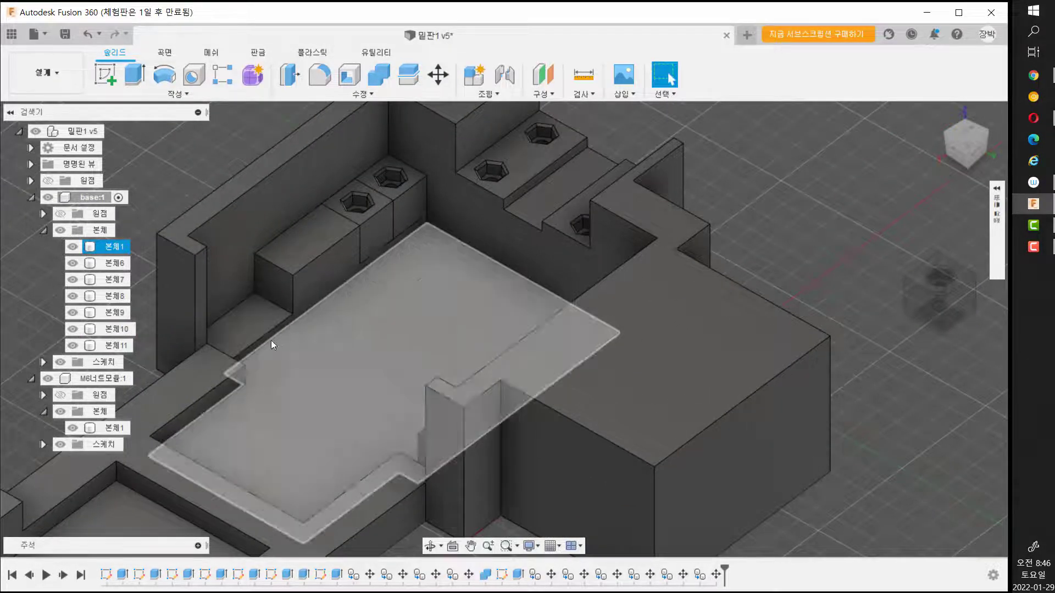
key("Escape")
left_click(107, 430)
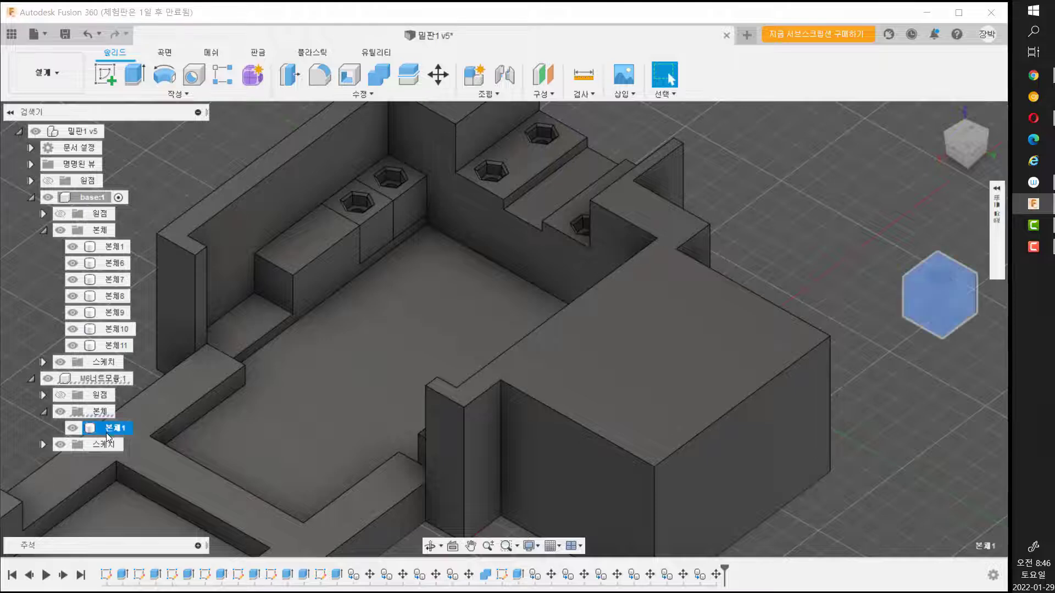
key("ctrl+c")
key("ctrl+v")
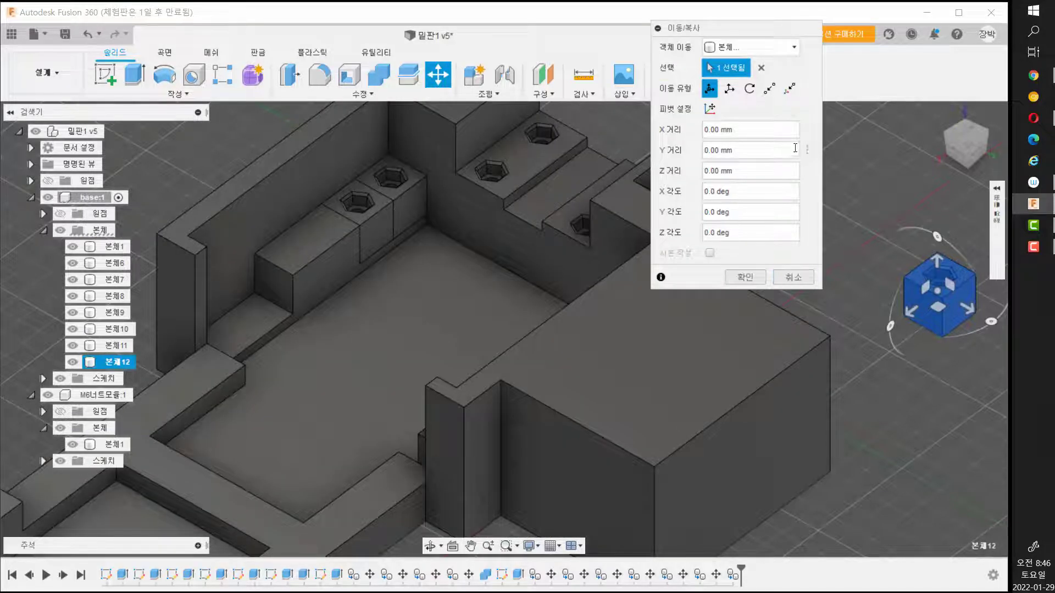
Move the copy point to point, from its side bottom corner to the ledge block's lower corner at the empty outer pocket.
left_click(770, 88)
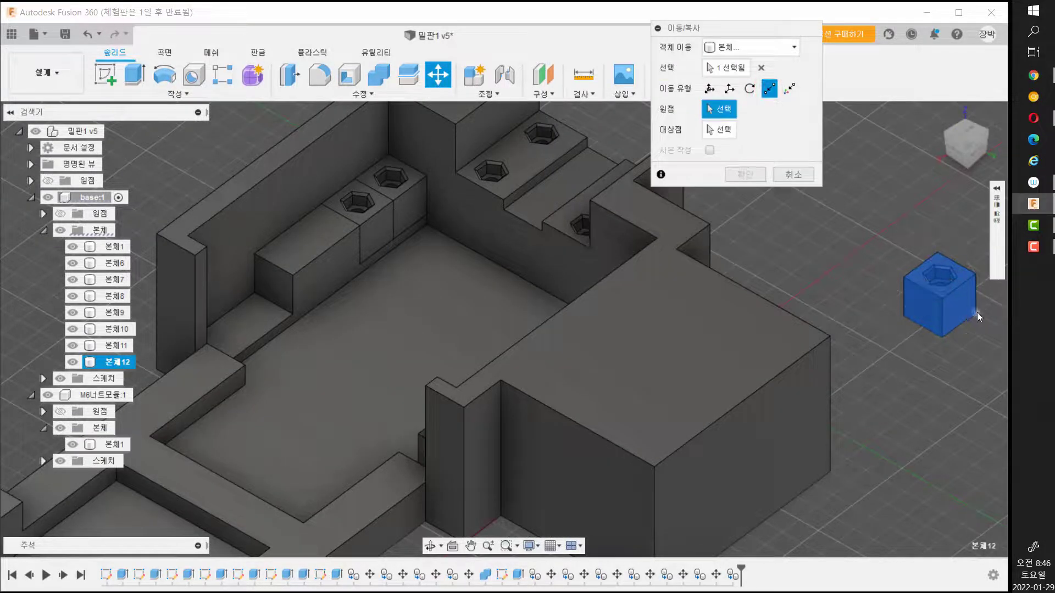
scroll(977, 311, "up", 2)
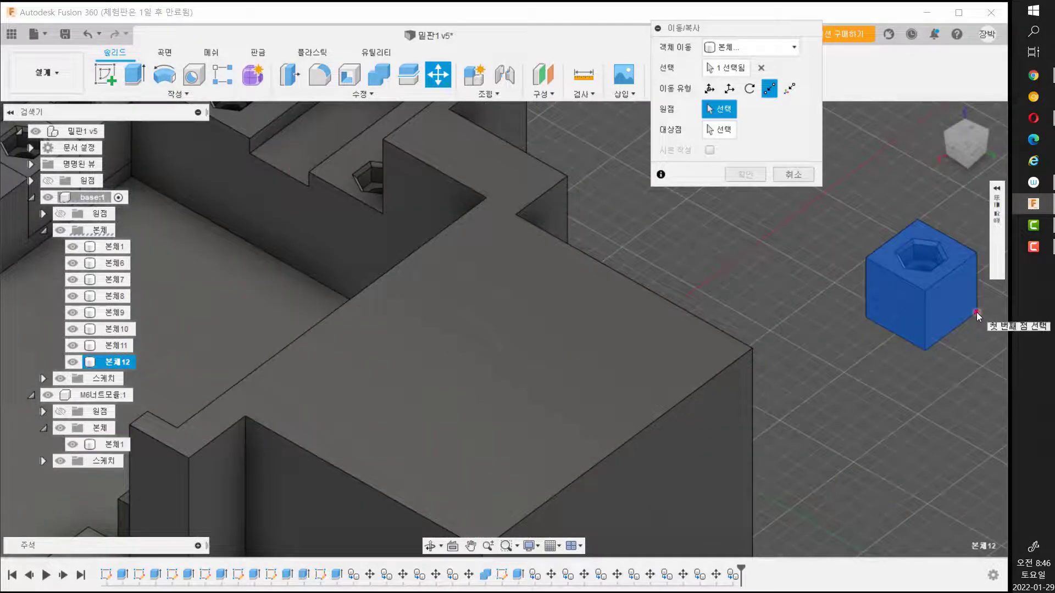
left_click(977, 313)
middle_click_drag(713, 259, 961, 250)
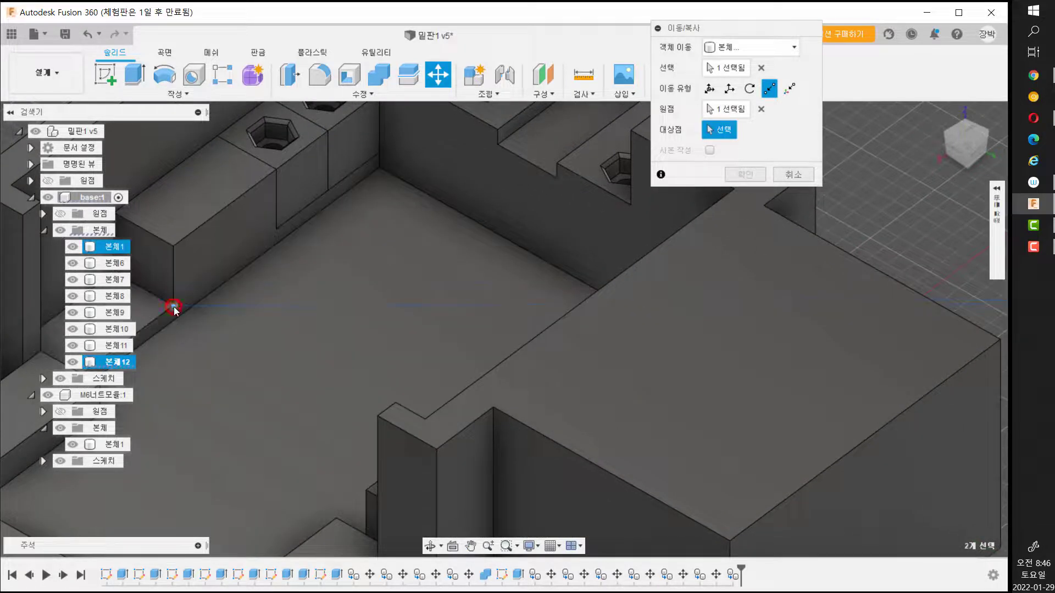
left_click(173, 306)
left_click(745, 174)
scroll(747, 193, "down", 2)
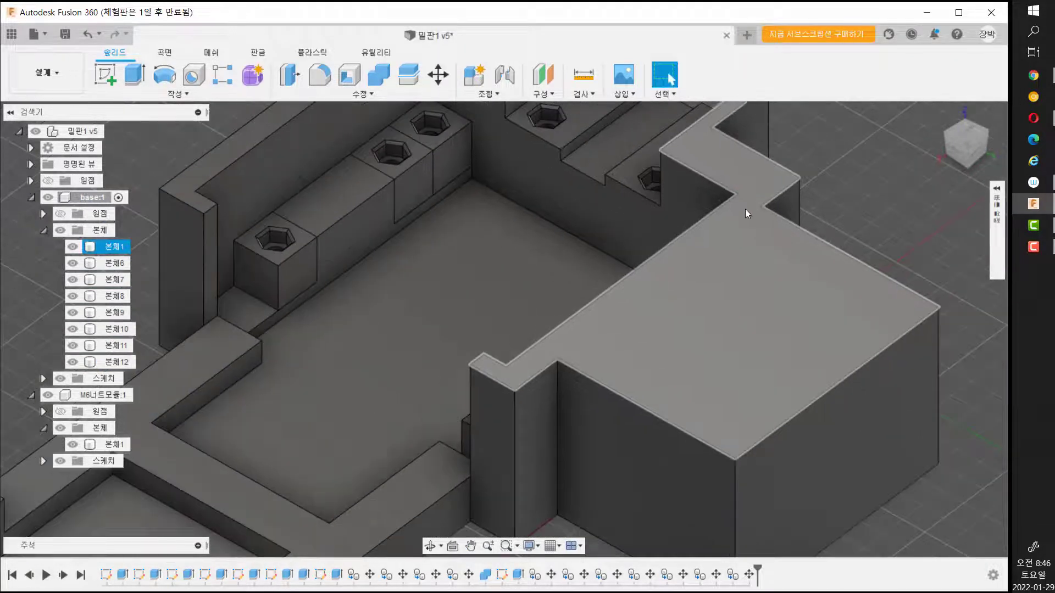
scroll(901, 219, "down", 2)
Copy the M6 nut module into the base again and move its side bottom corner to the placed module's lower front corner, completing the outer pocket.
middle_click_drag(901, 219, 771, 246)
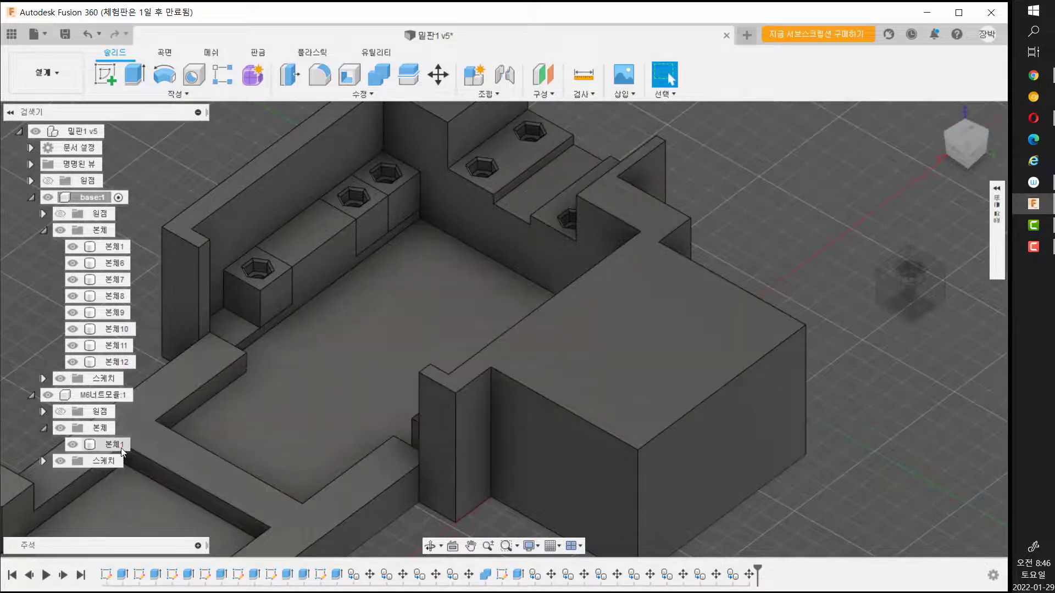
left_click(122, 448)
key("ctrl+c")
key("ctrl+v")
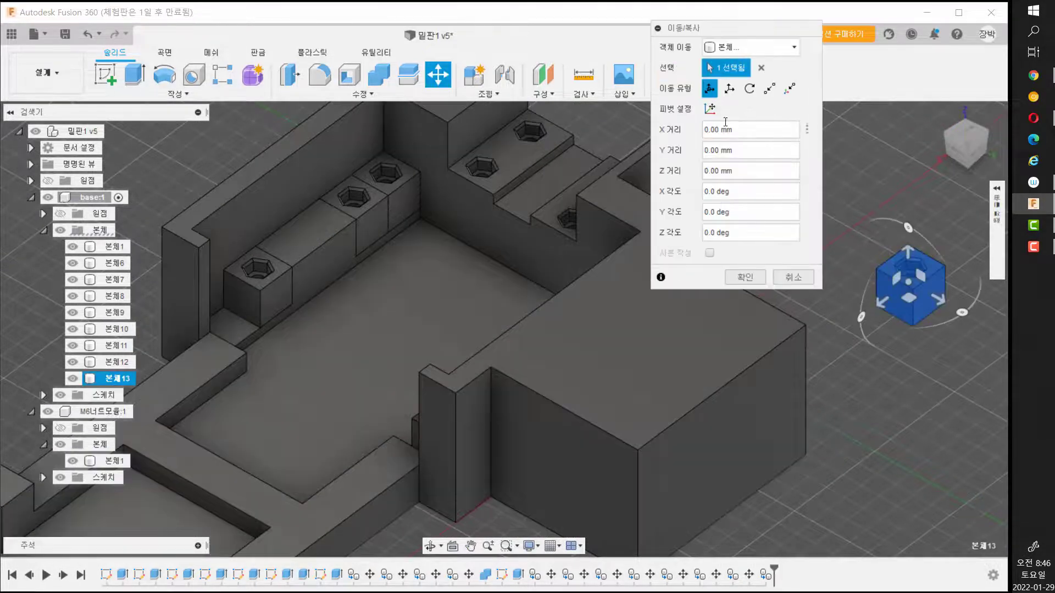
left_click(769, 88)
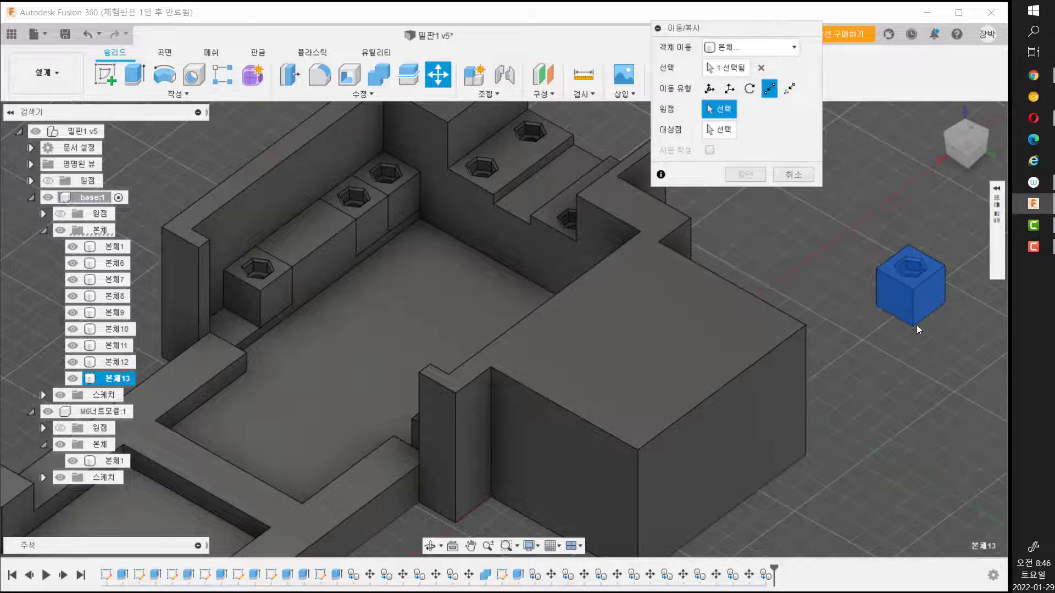
left_click(944, 302)
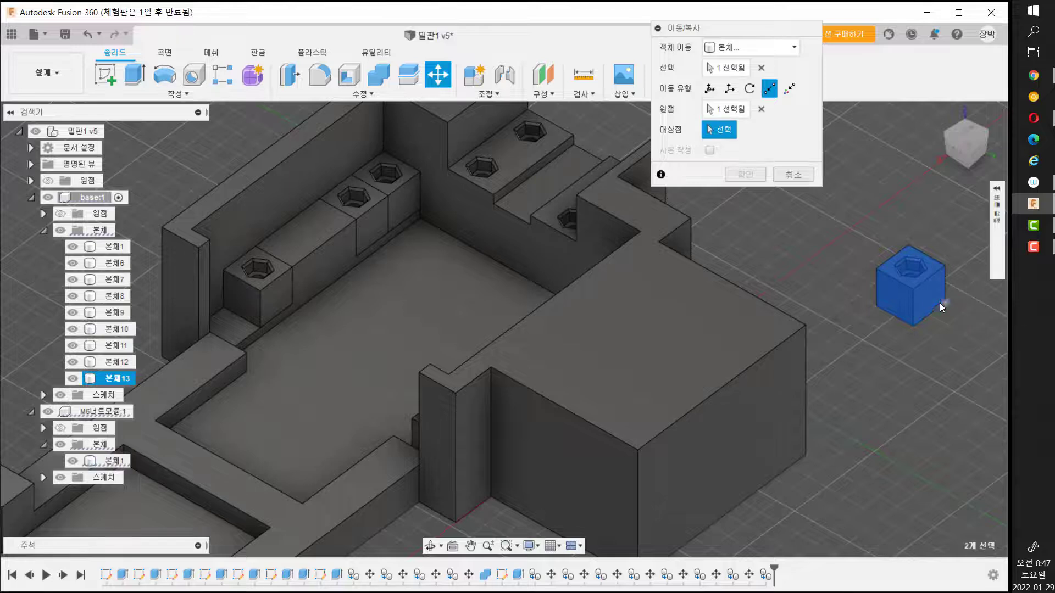
left_click(261, 325)
left_click(745, 174)
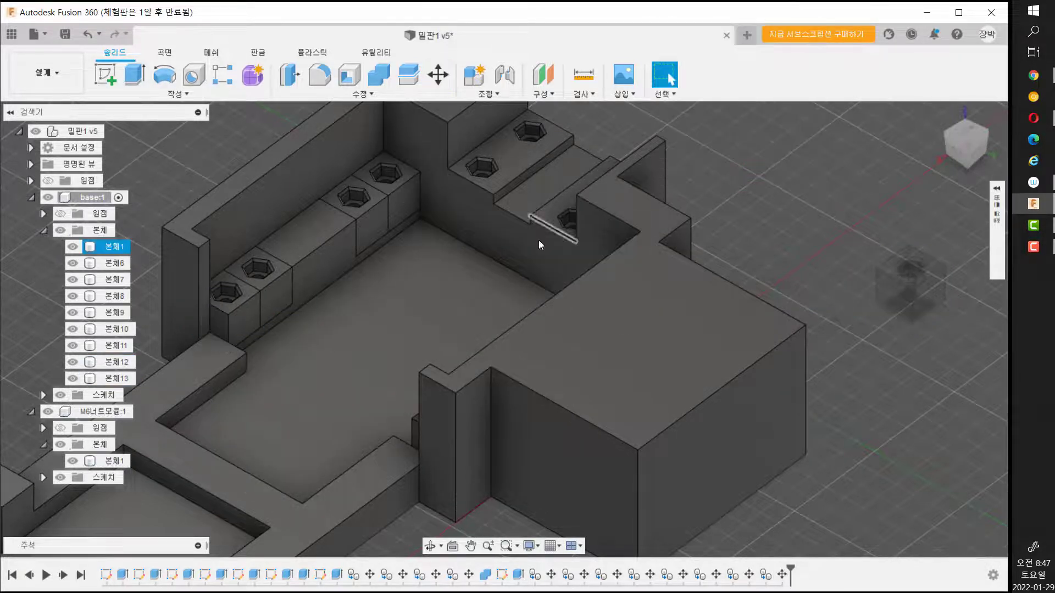
Examine the filled pockets on both ledges and check the base component's bodies 본체6 to 본체13 one by one.
middle_click_drag(386, 294, 399, 240, "shift")
middle_click_drag(420, 219, 427, 282, "shift")
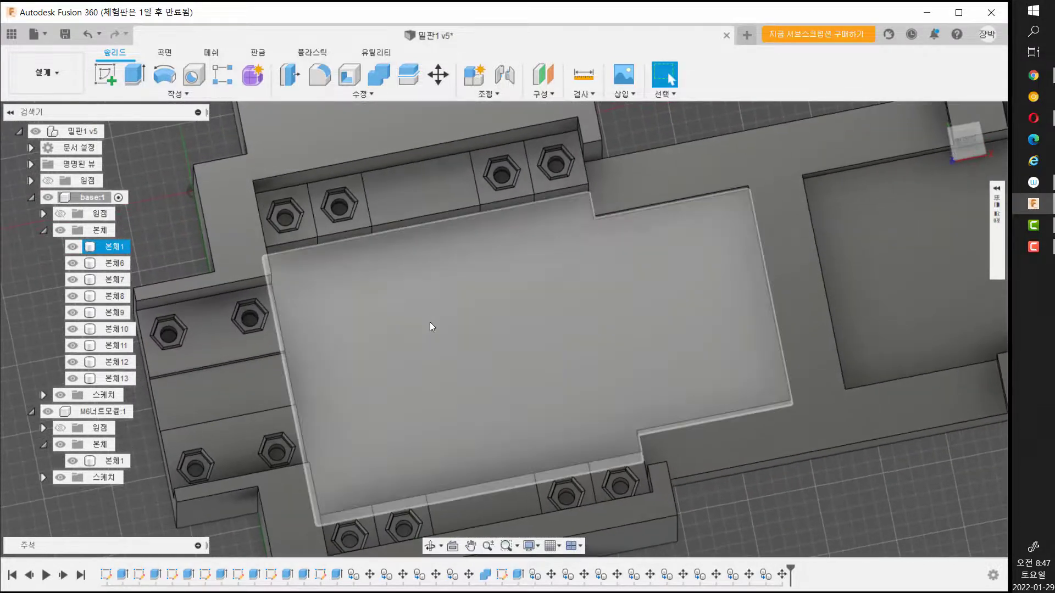
middle_click_drag(432, 327, 467, 290)
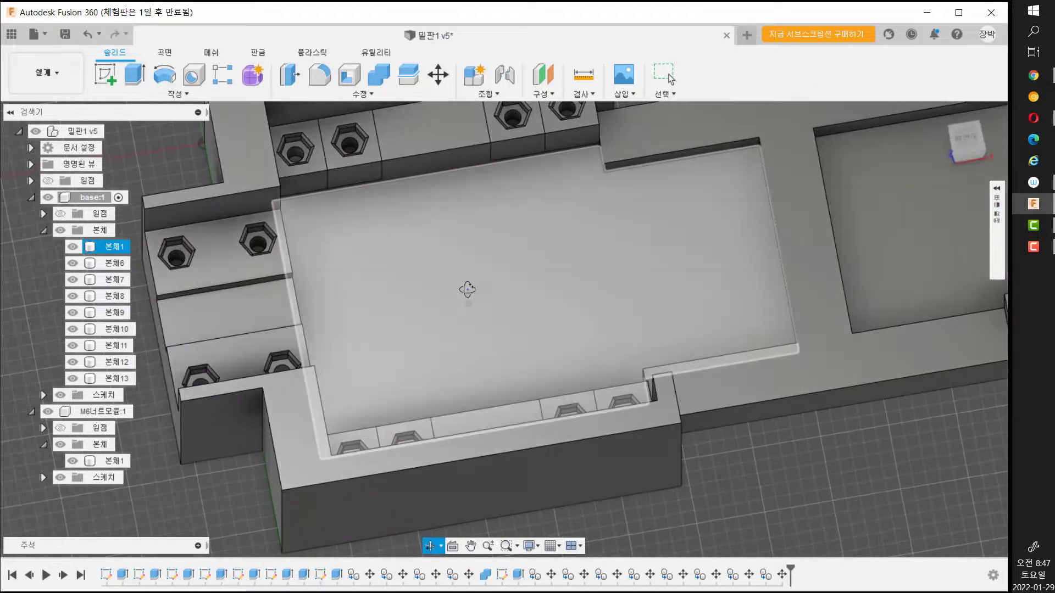
scroll(472, 257, "down", 3)
middle_click_drag(479, 242, 489, 291)
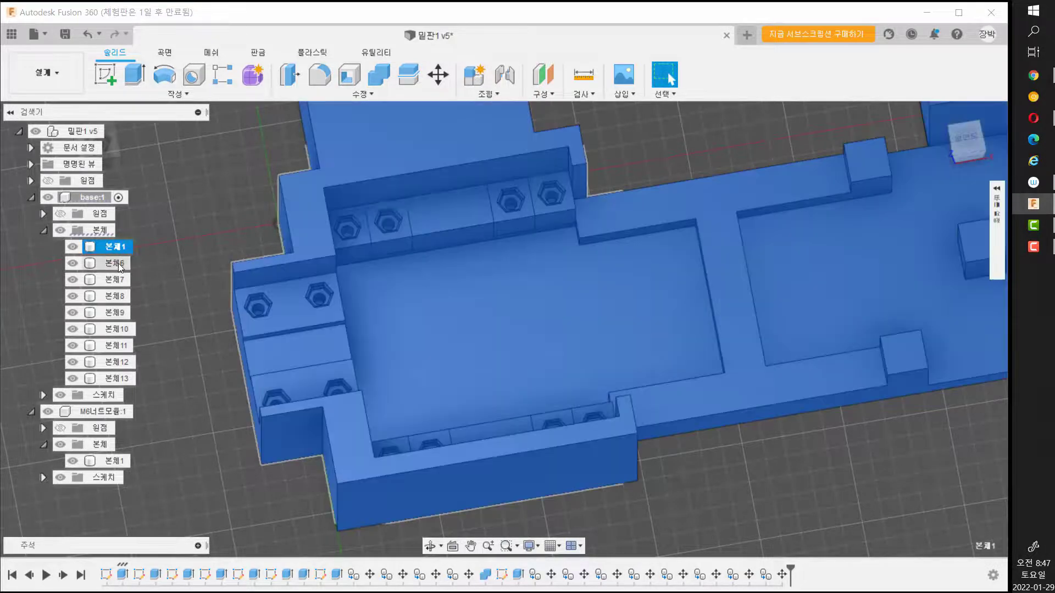
left_click(118, 263)
left_click(118, 279)
left_click(117, 296)
left_click(118, 312)
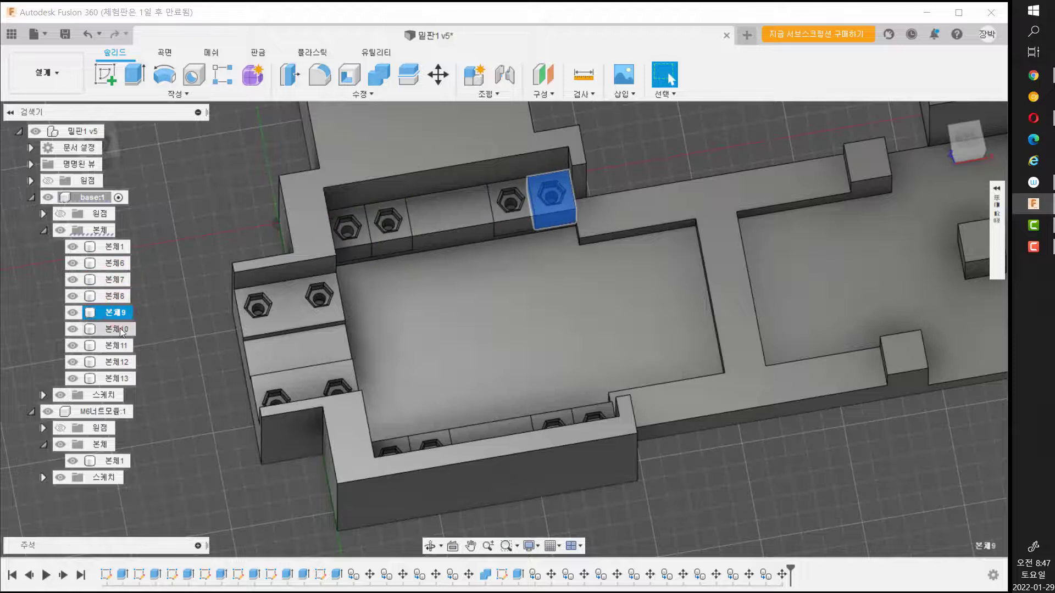
left_click(117, 328)
left_click(117, 345)
left_click(118, 361)
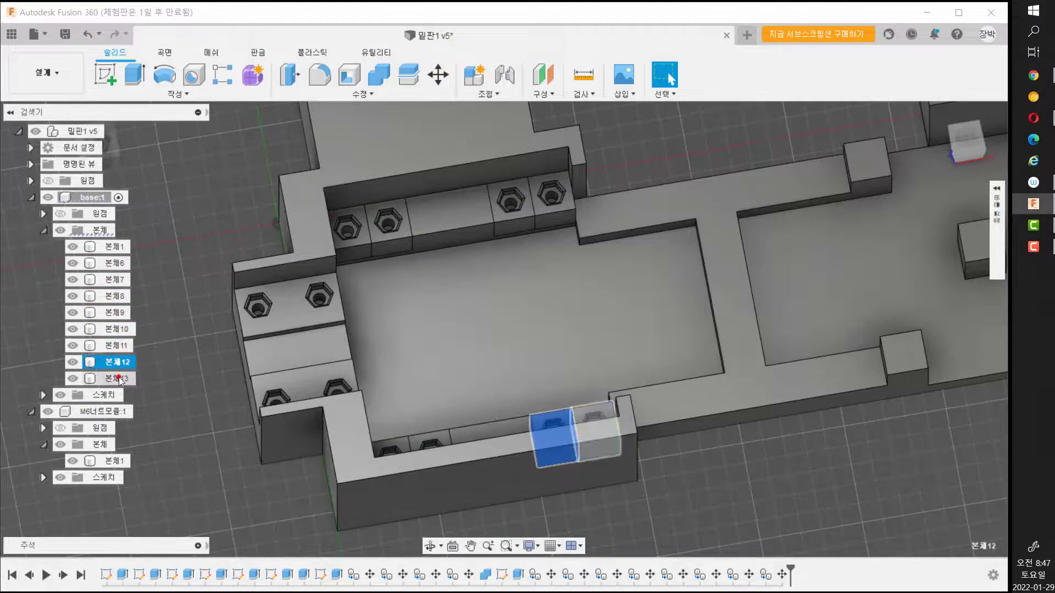
left_click(118, 378)
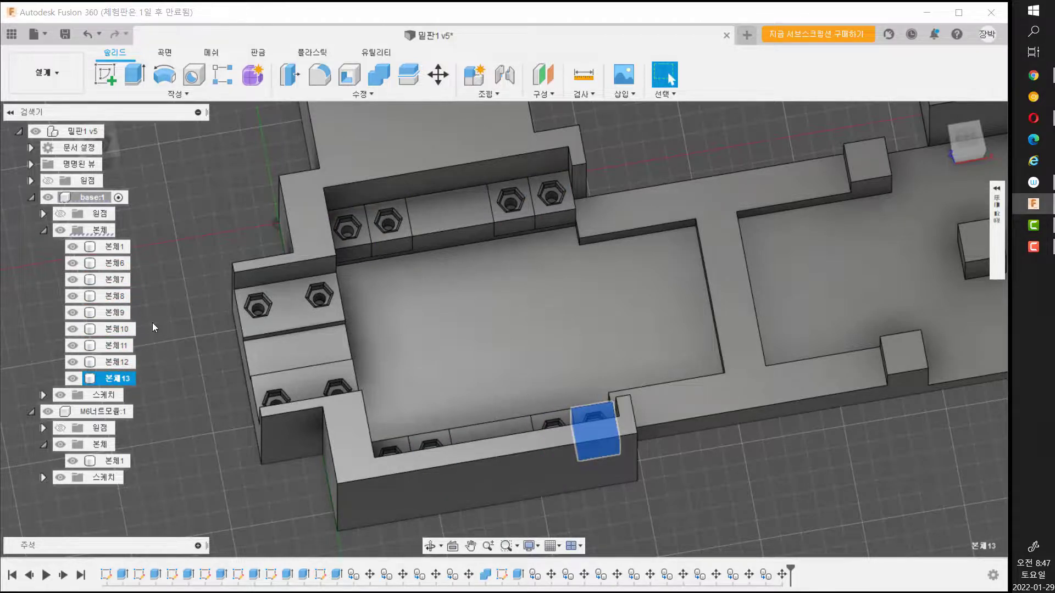
Combine the base body 본체1 with the eight nut module copies 본체6 to 본체13 using the join operation, and check the merged body.
left_click(126, 245)
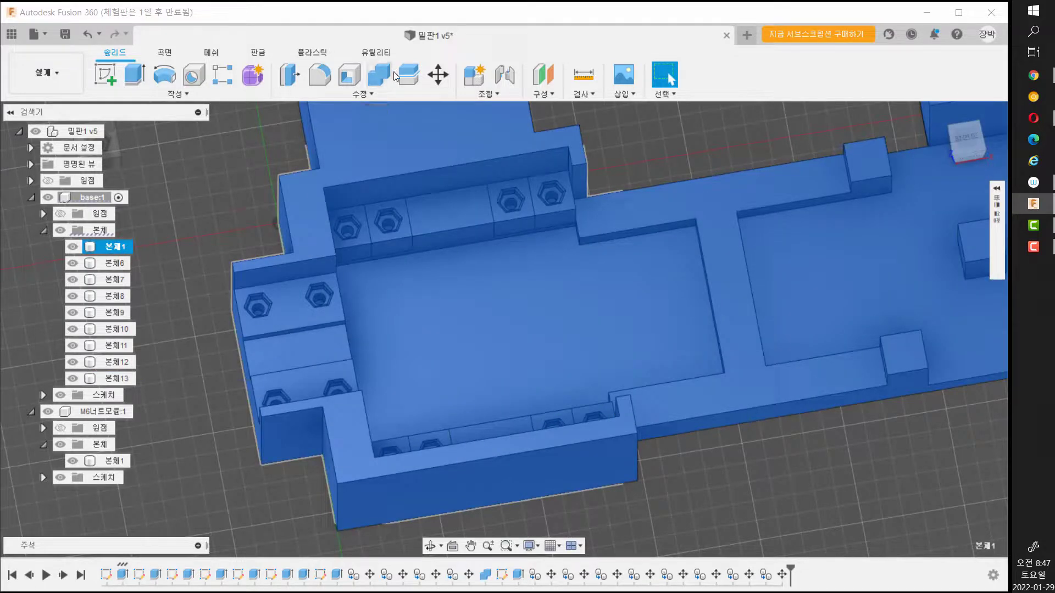
left_click(383, 81)
left_click_drag(698, 31, 284, 113)
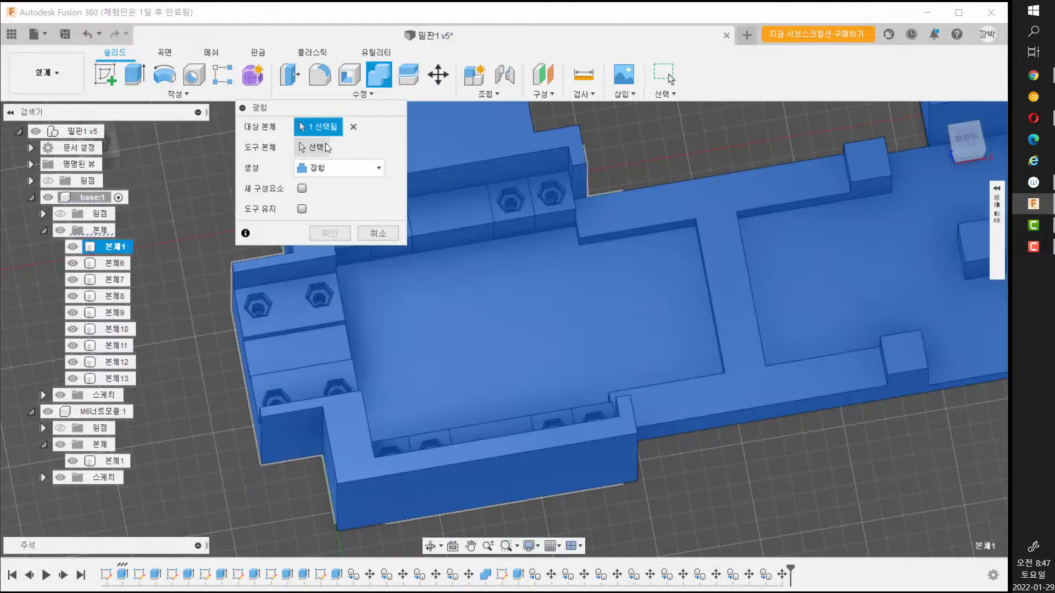
left_click(313, 147)
left_click(115, 263)
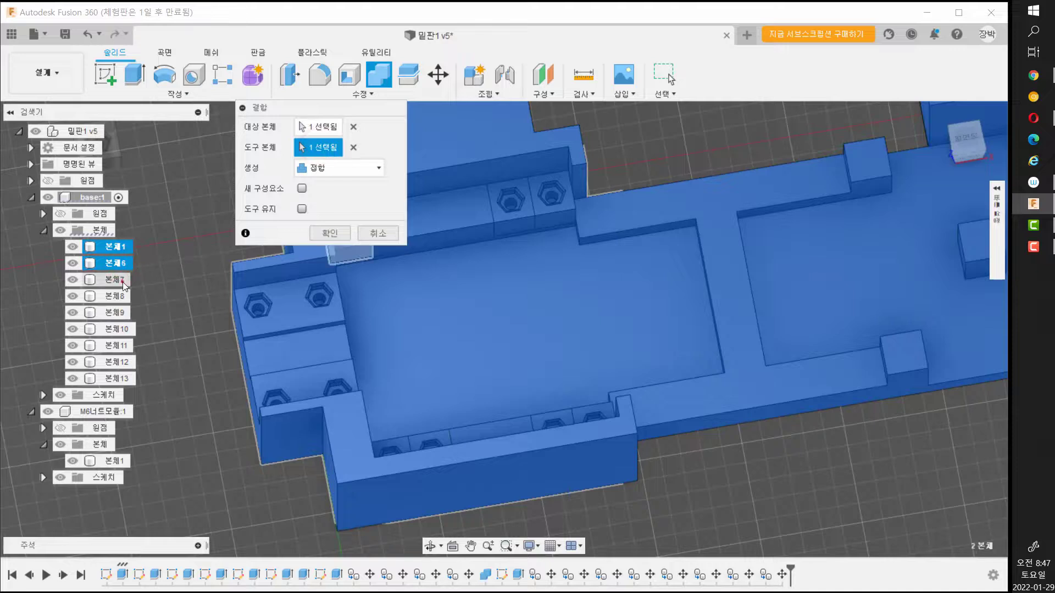
left_click(115, 280)
left_click(120, 298)
left_click(116, 312)
left_click(116, 329)
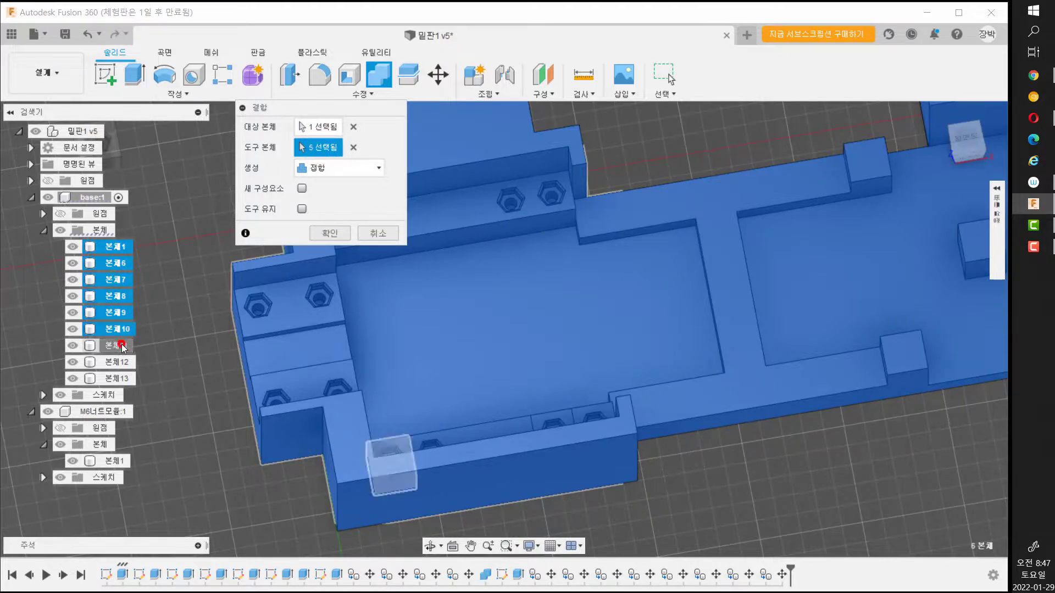
left_click(117, 346)
left_click(127, 365)
left_click(118, 378)
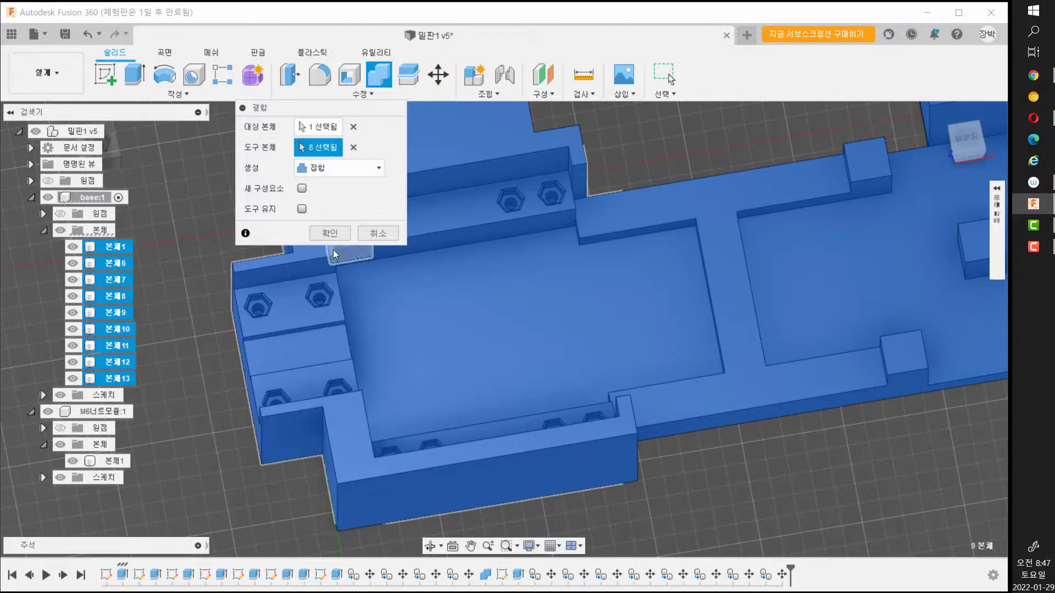
left_click(330, 233)
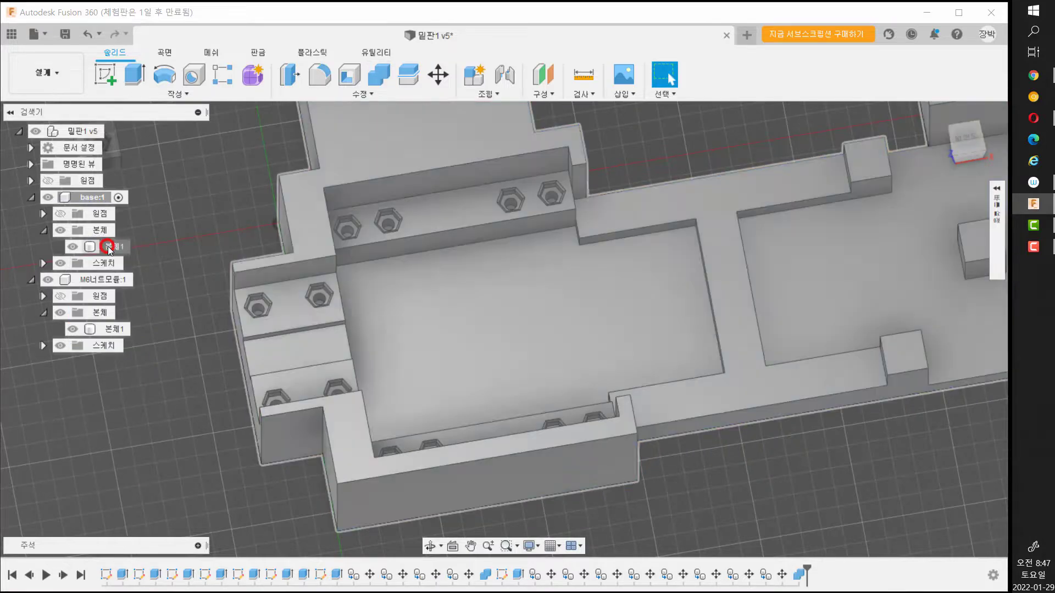
left_click(105, 247)
middle_click_drag(469, 312, 546, 273, "shift")
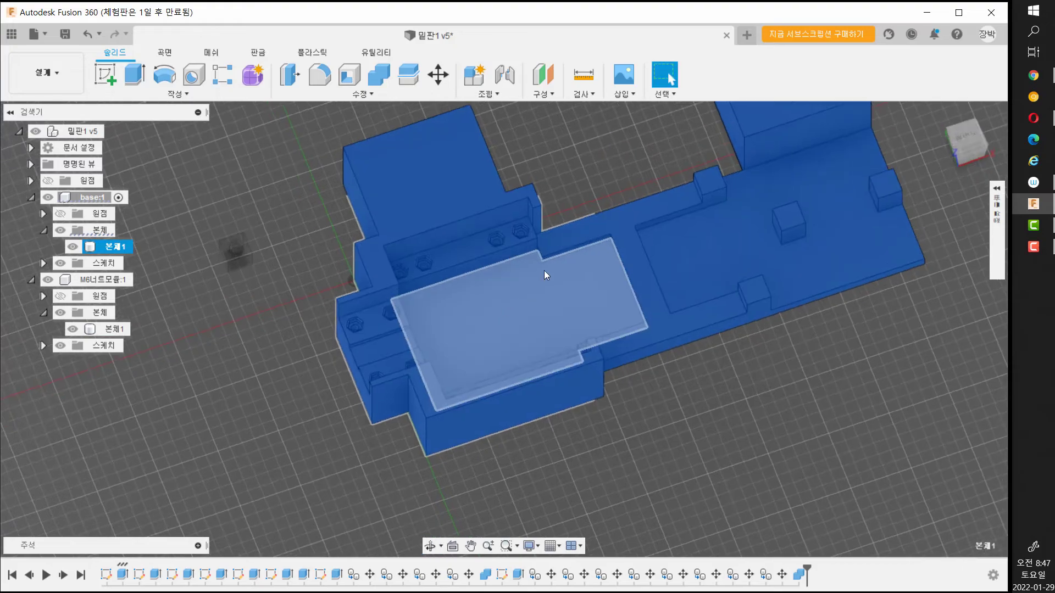